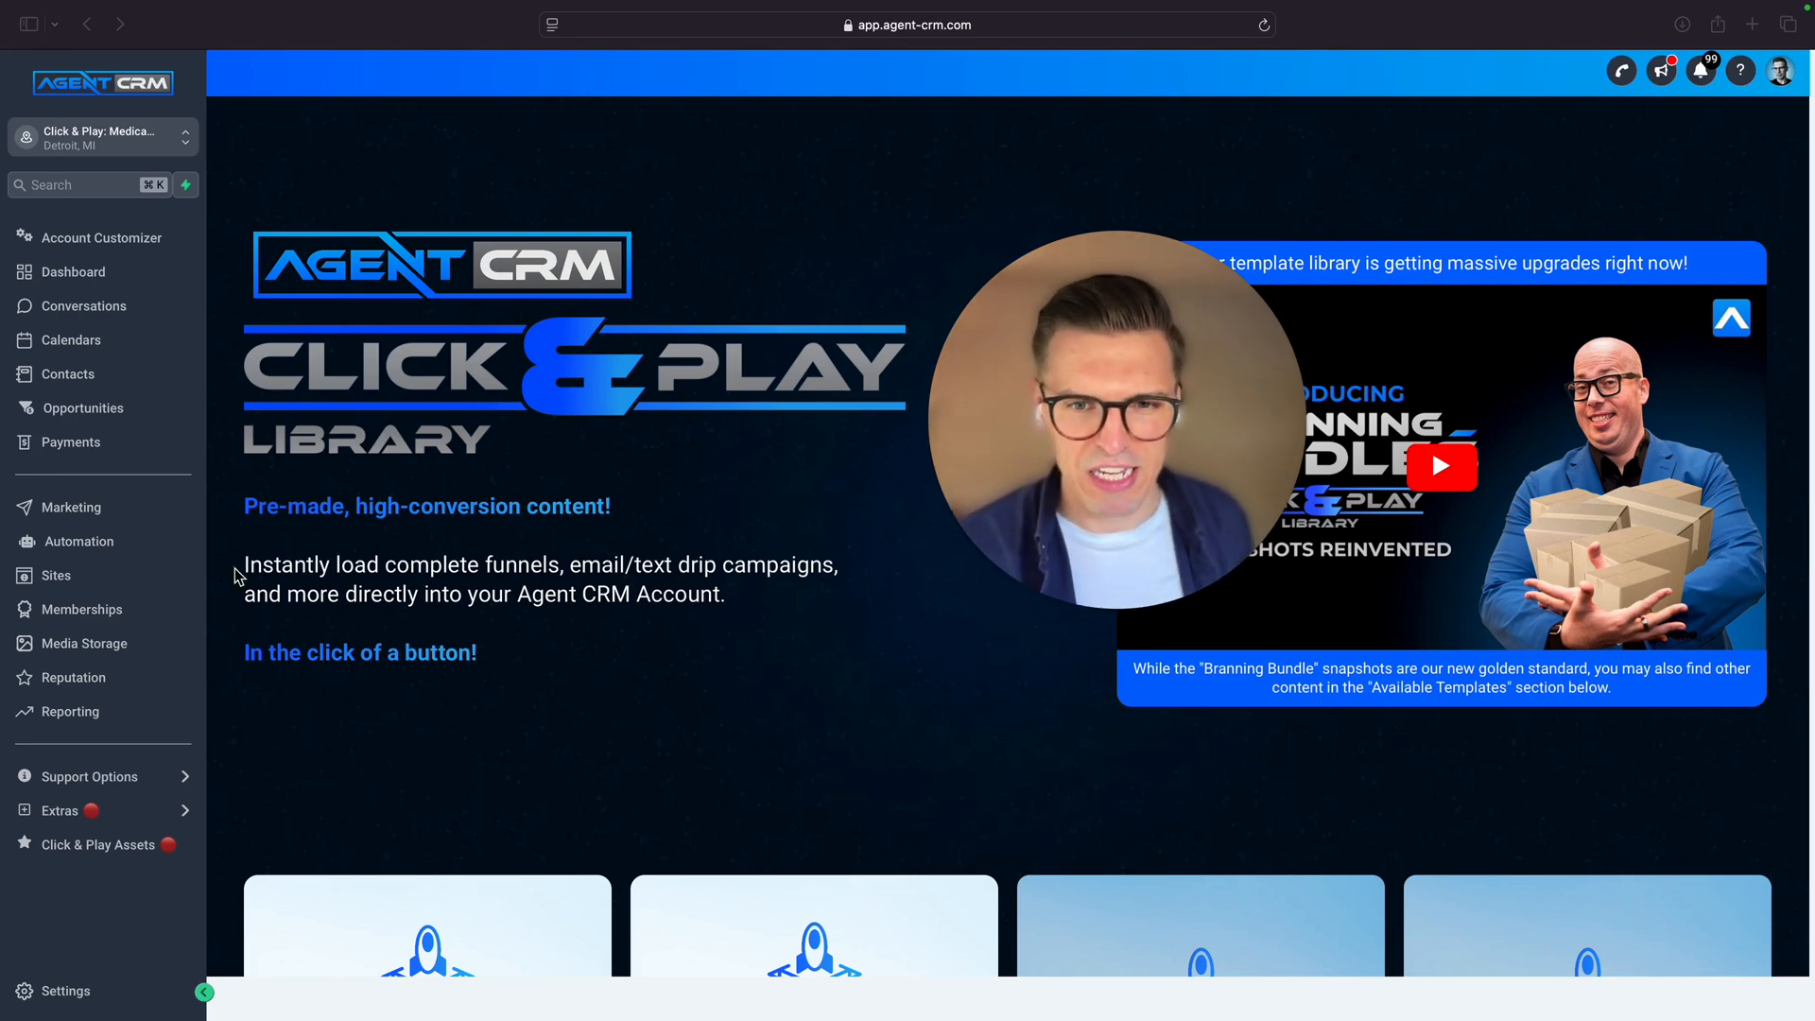
Open the 6.0 Medicare - Cross Sell to IUL workflow from the Medicare Cross Sell folder within the Medicare Assets (Branning Bundle) automations
scroll(549, 654, "down", 5)
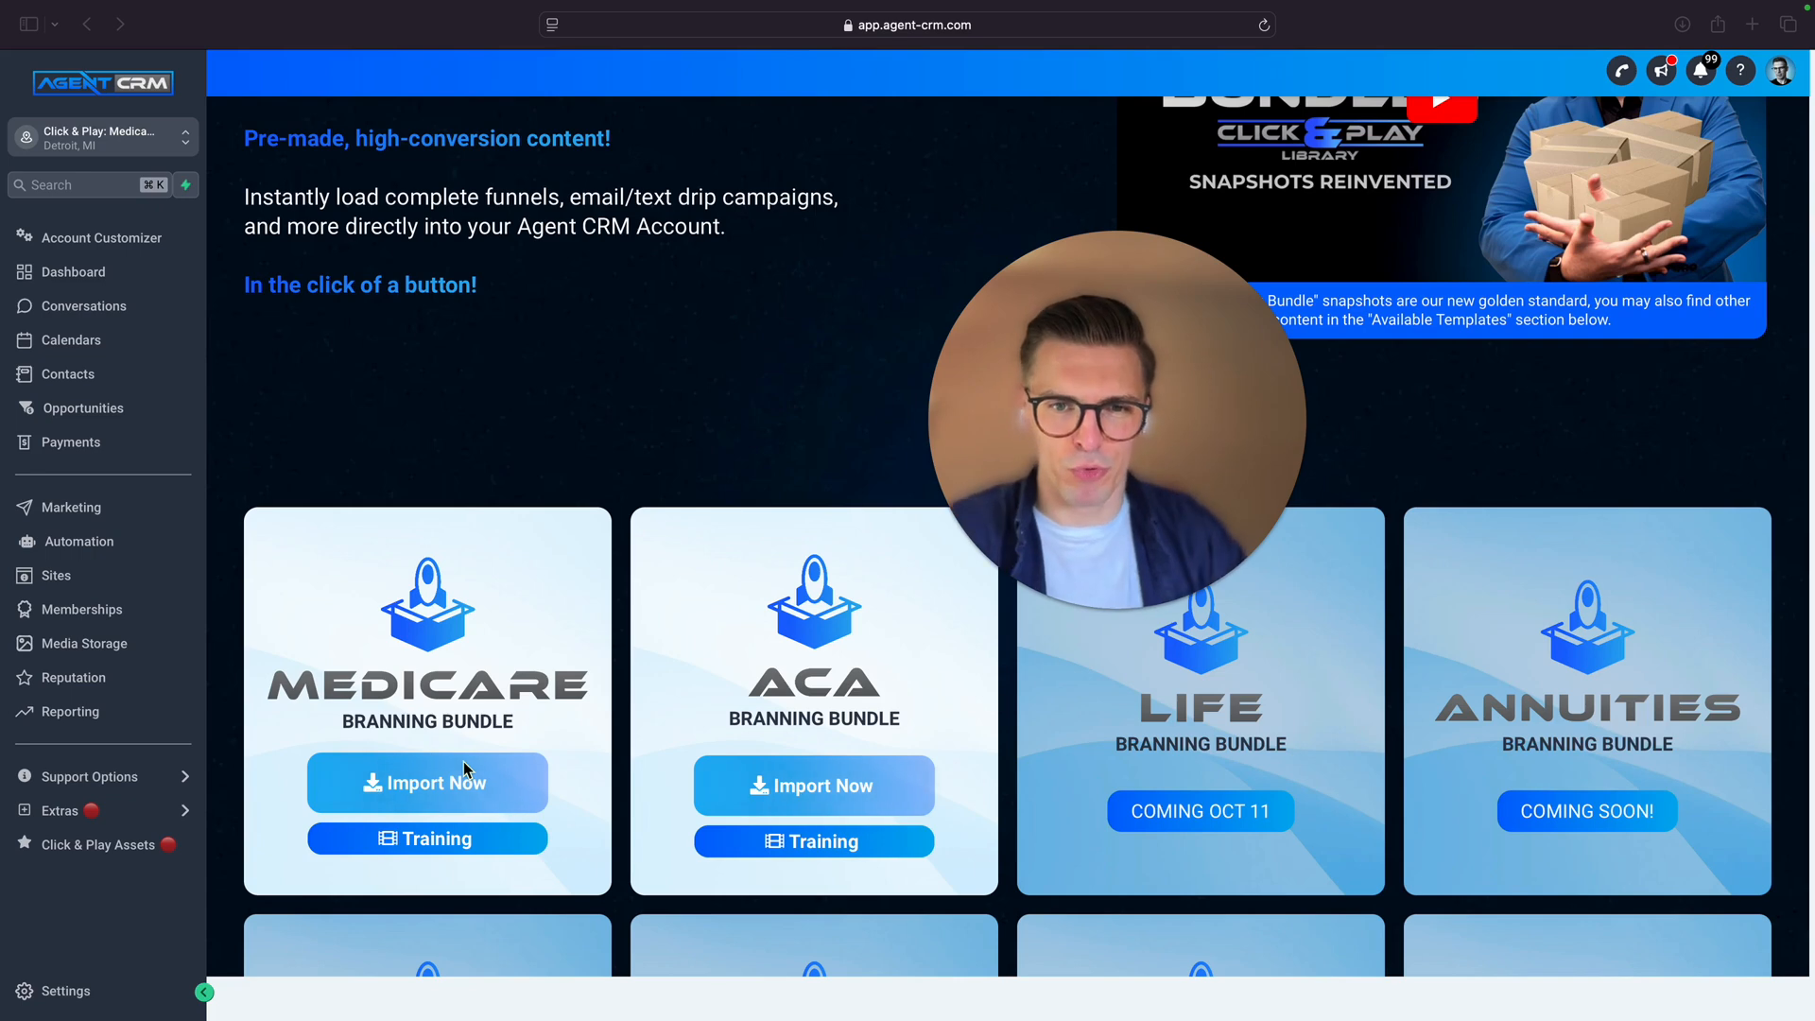
left_click(83, 542)
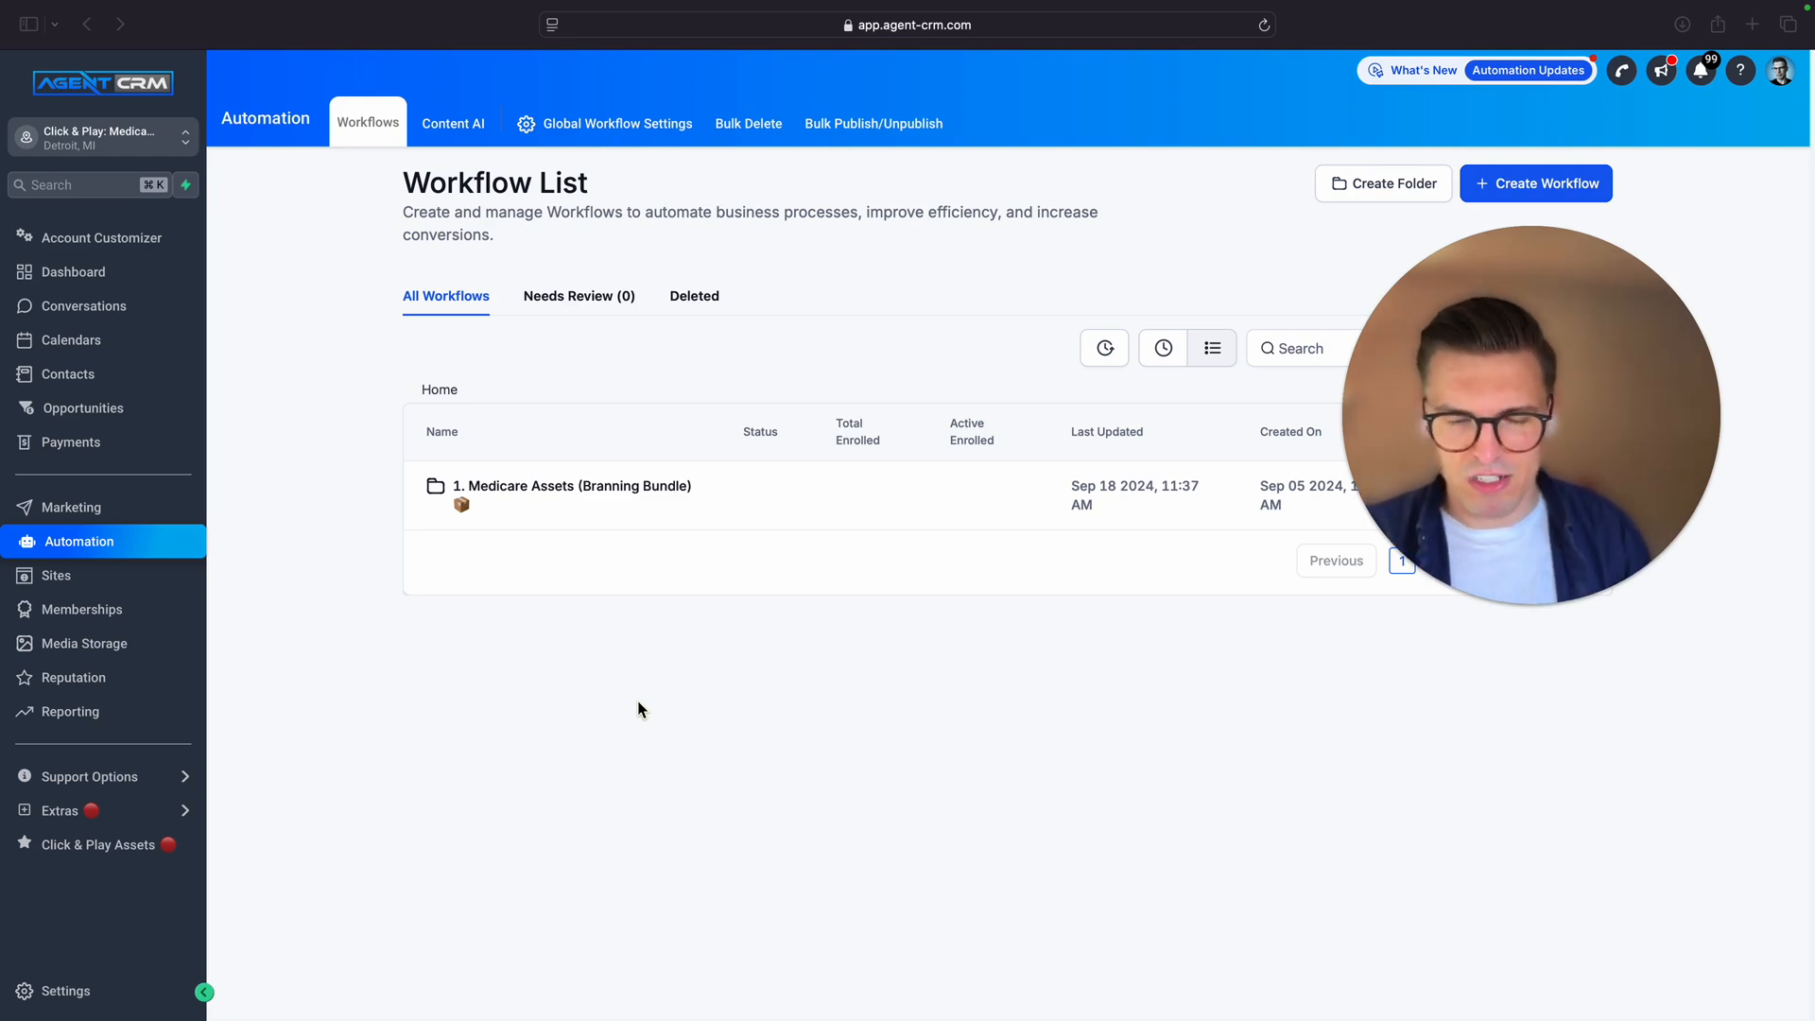
left_click(570, 490)
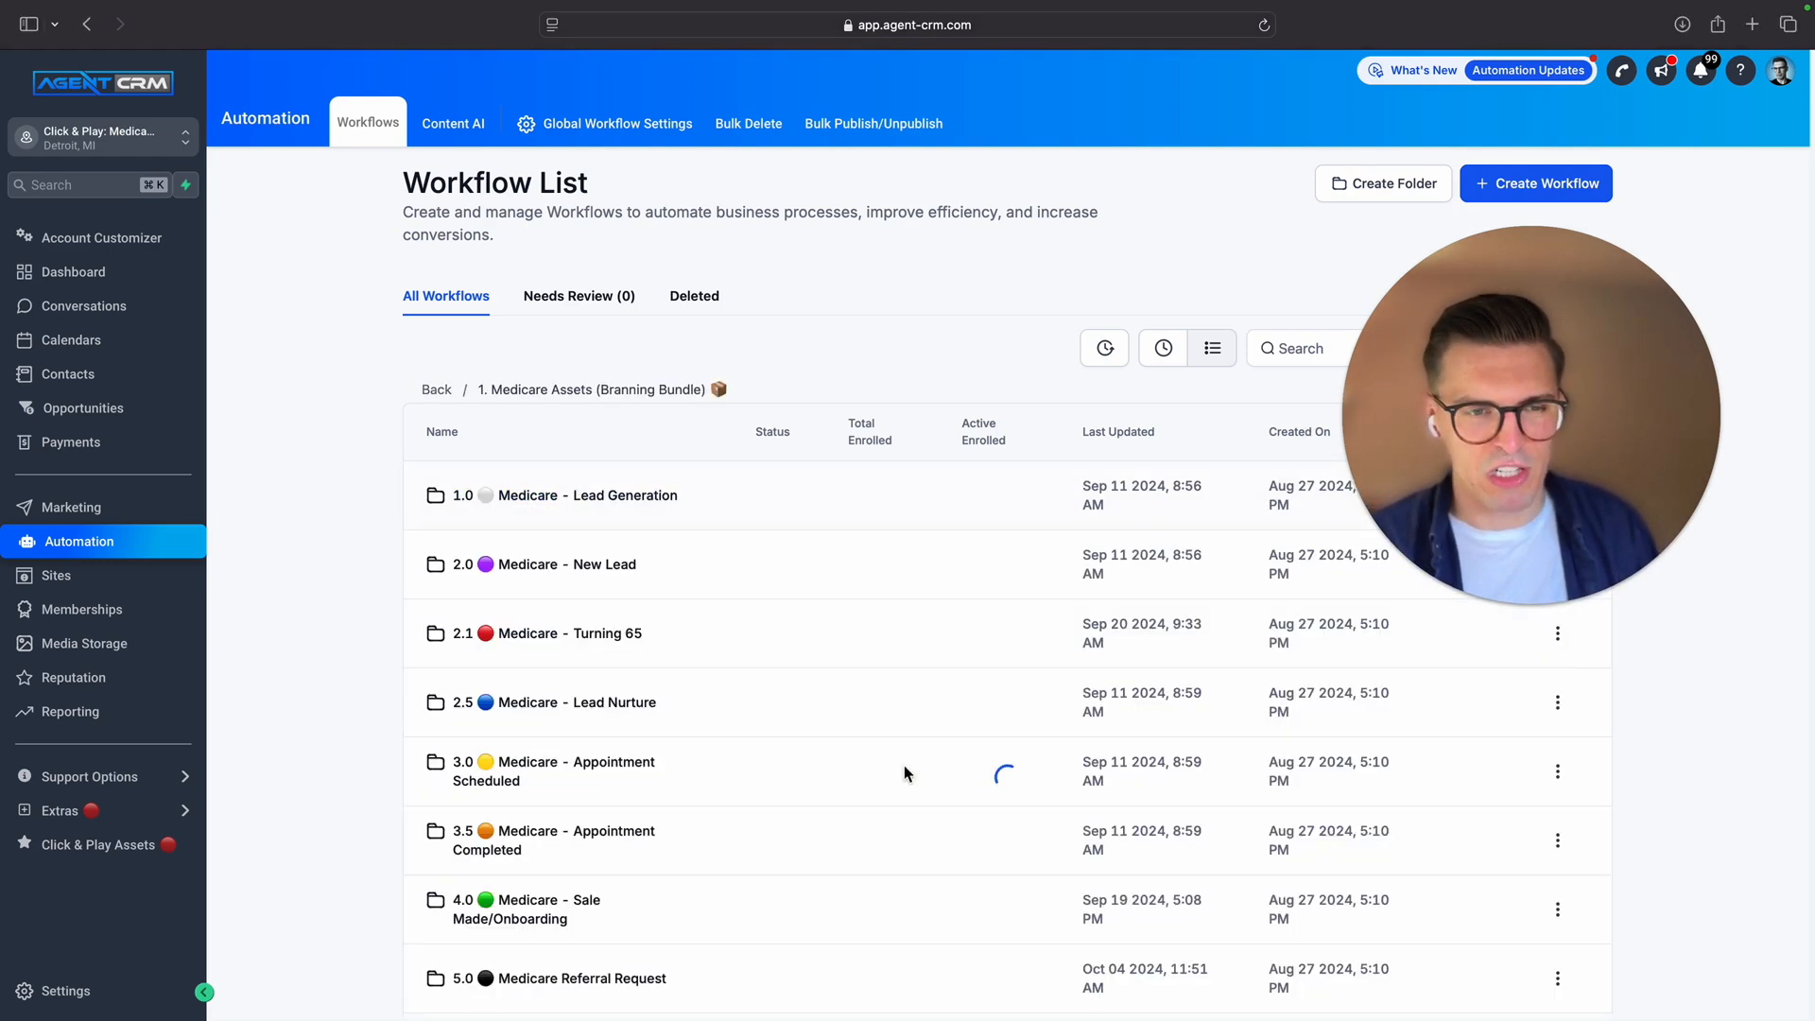
scroll(966, 864, "down", 3)
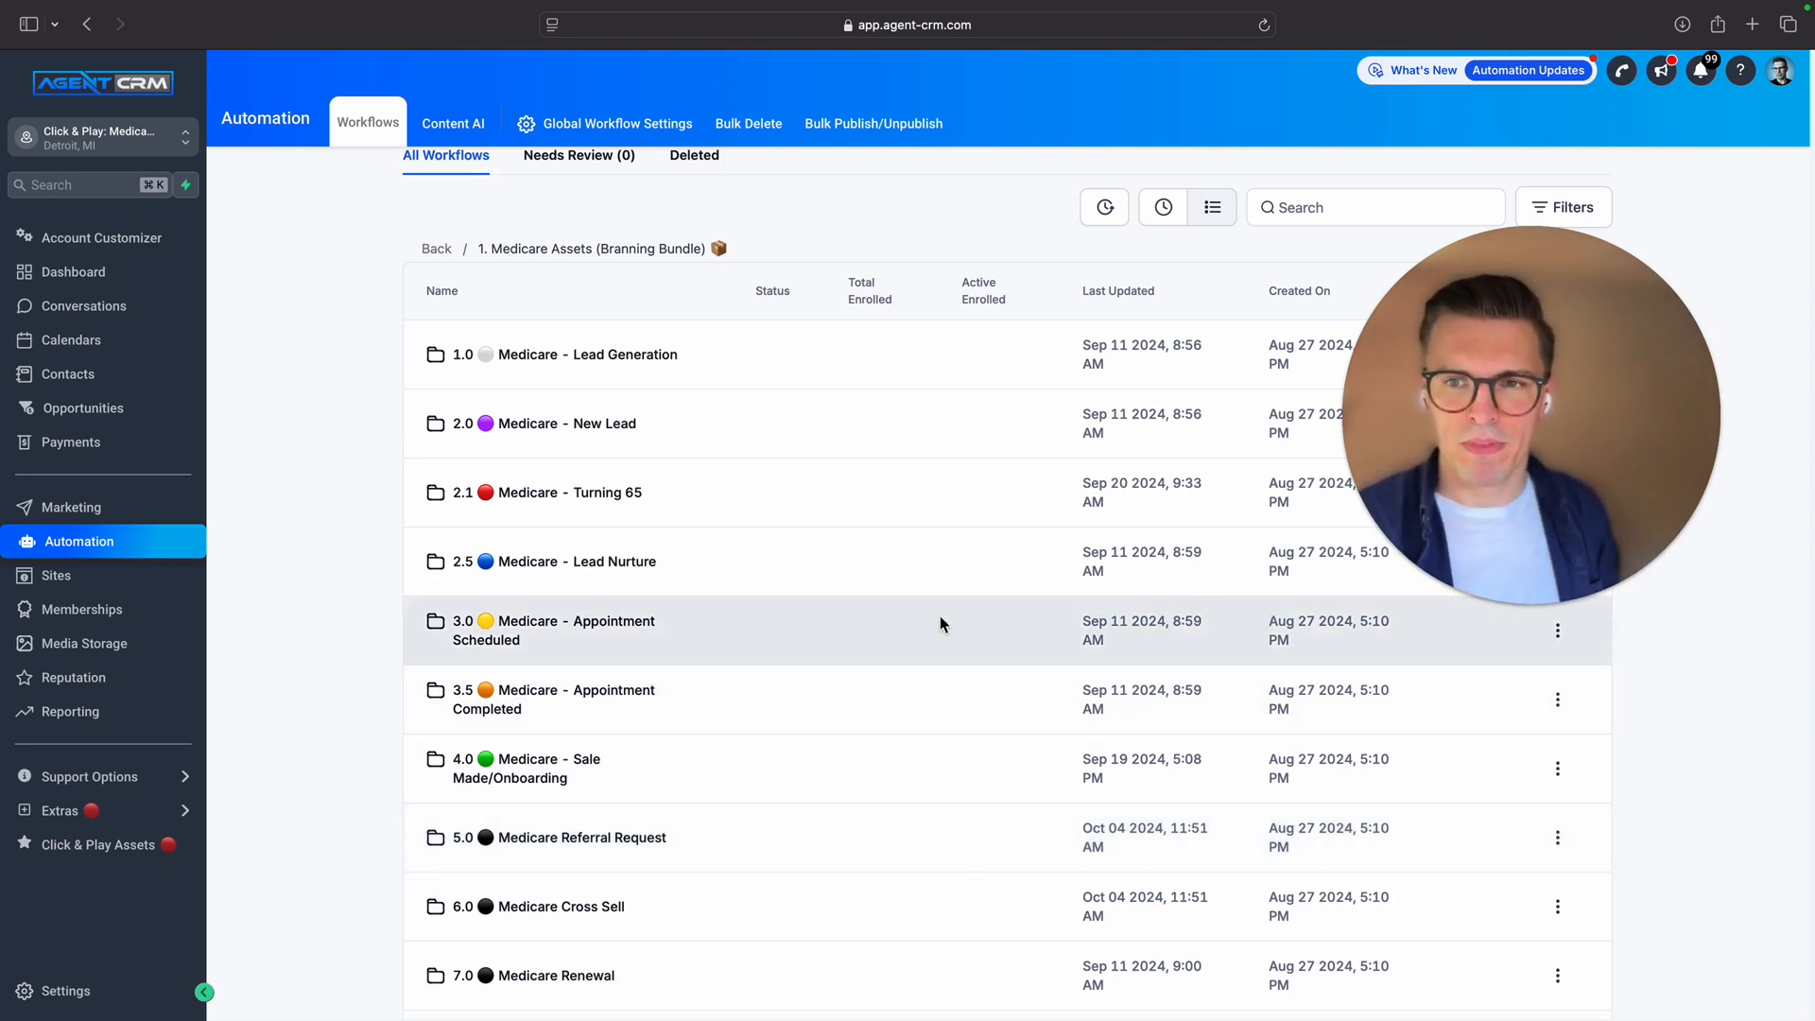
scroll(940, 616, "down", 2)
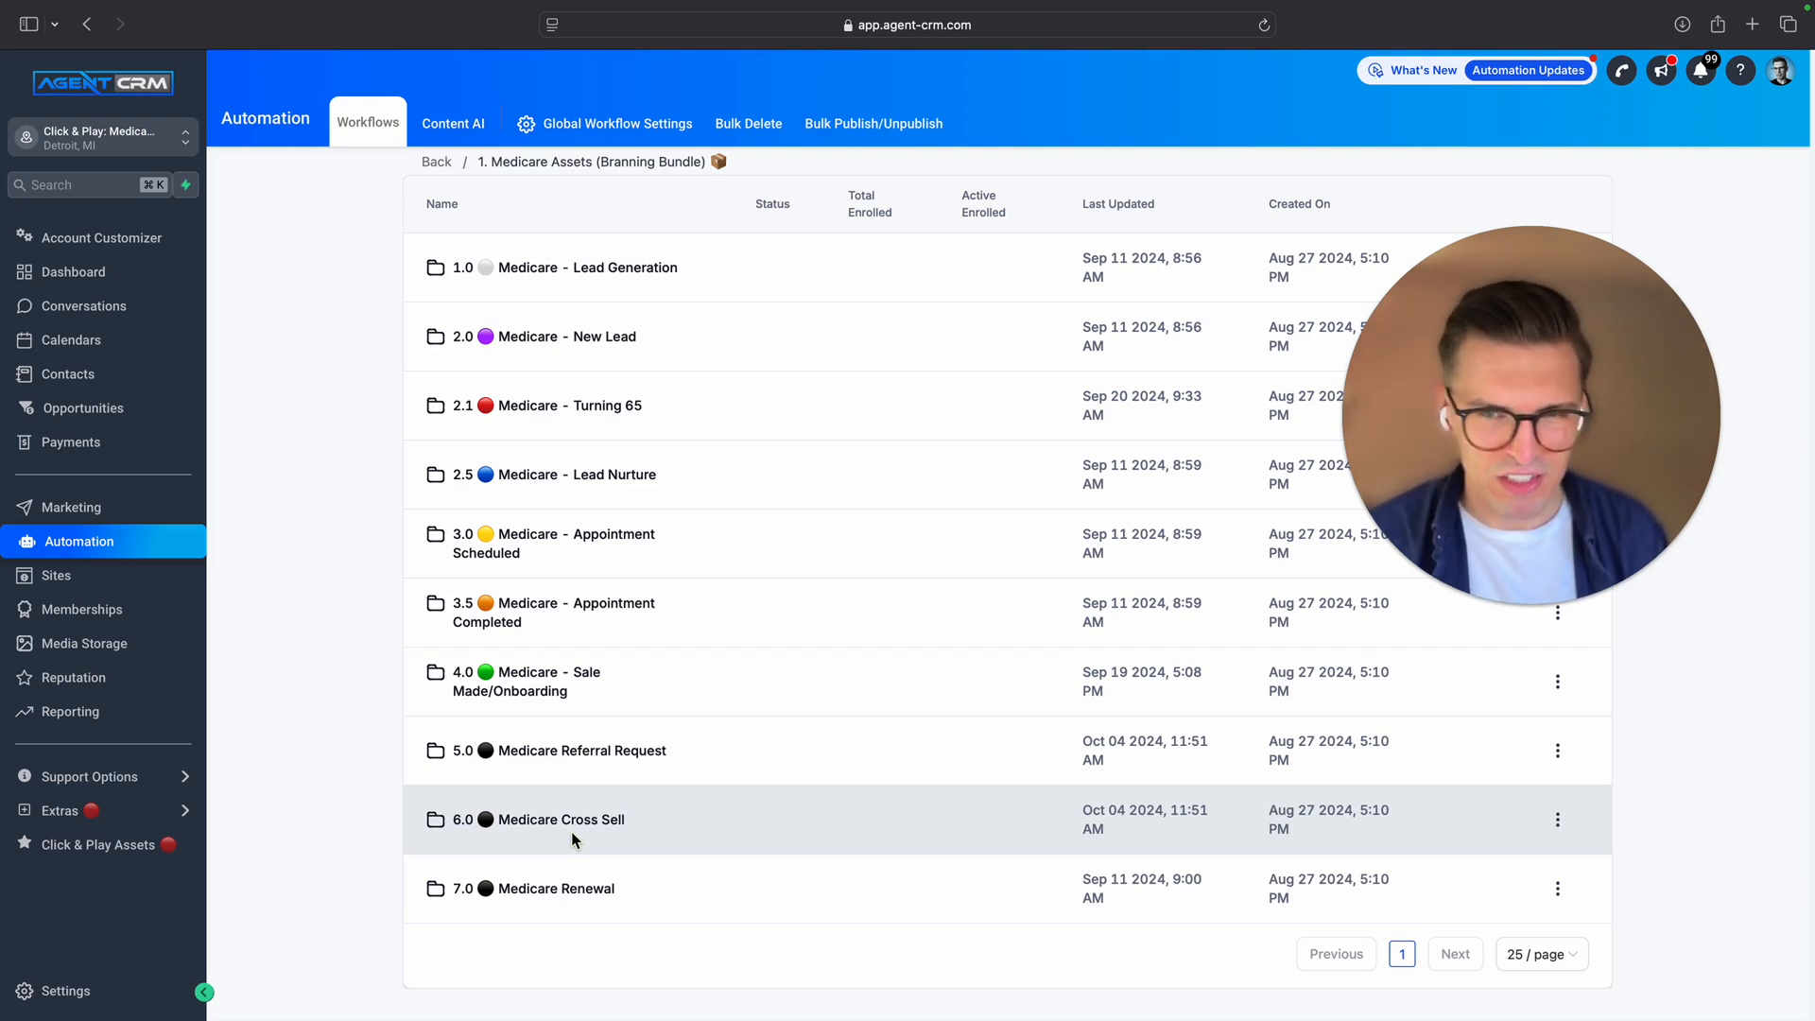
left_click(571, 822)
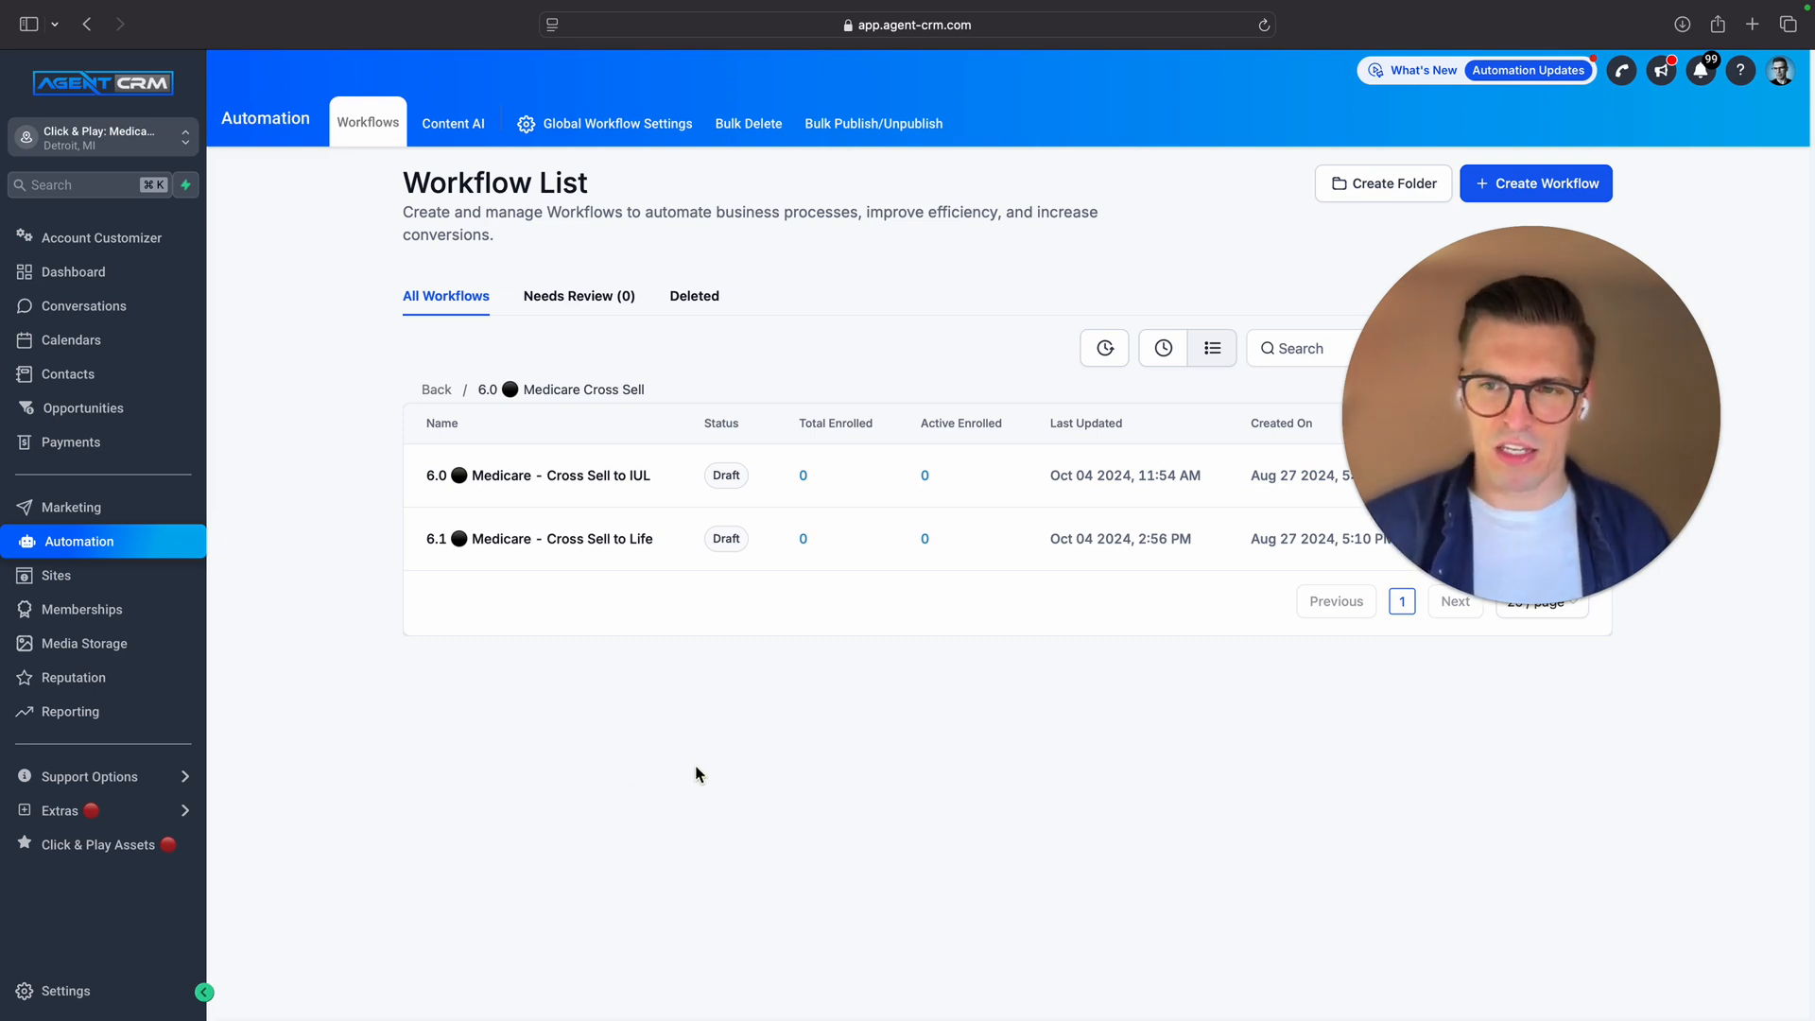
left_click(609, 482)
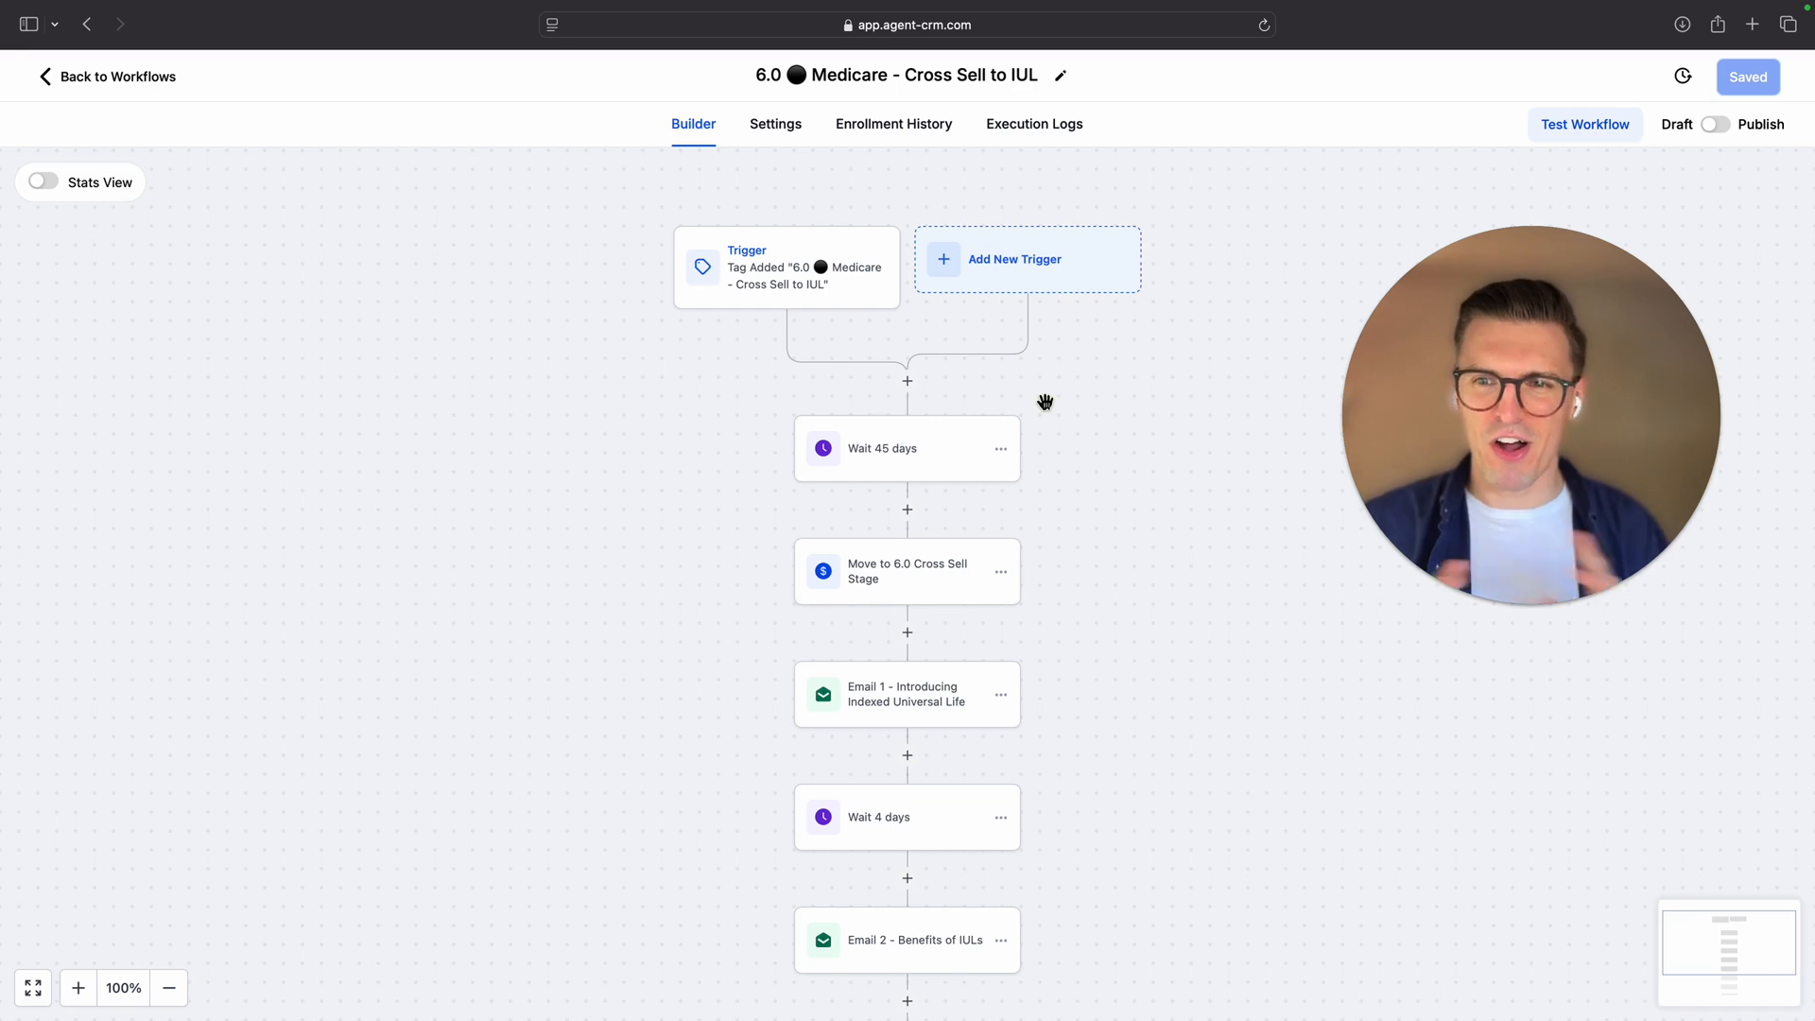
Preview the email template used by the Email 1 - Introducing Indexed Universal Life action, and close the preview
mouse_move(1490, 500)
scroll(1061, 575, "down", 2)
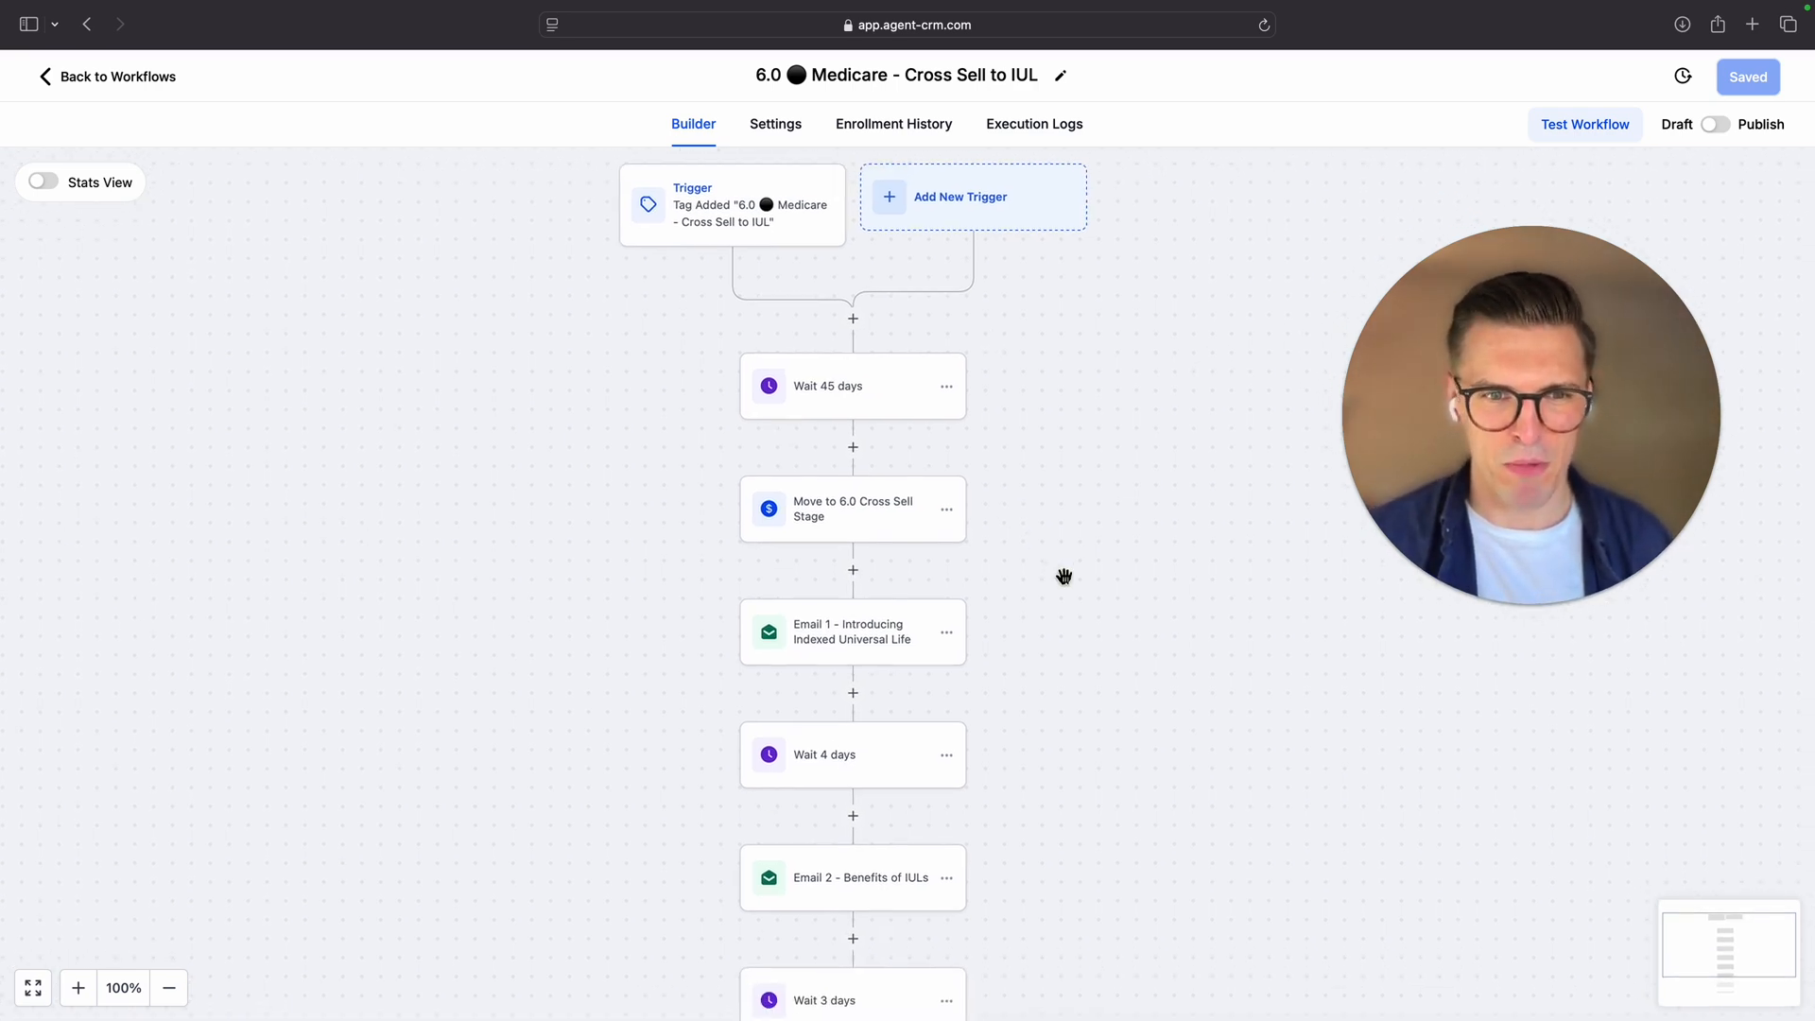
left_click(870, 633)
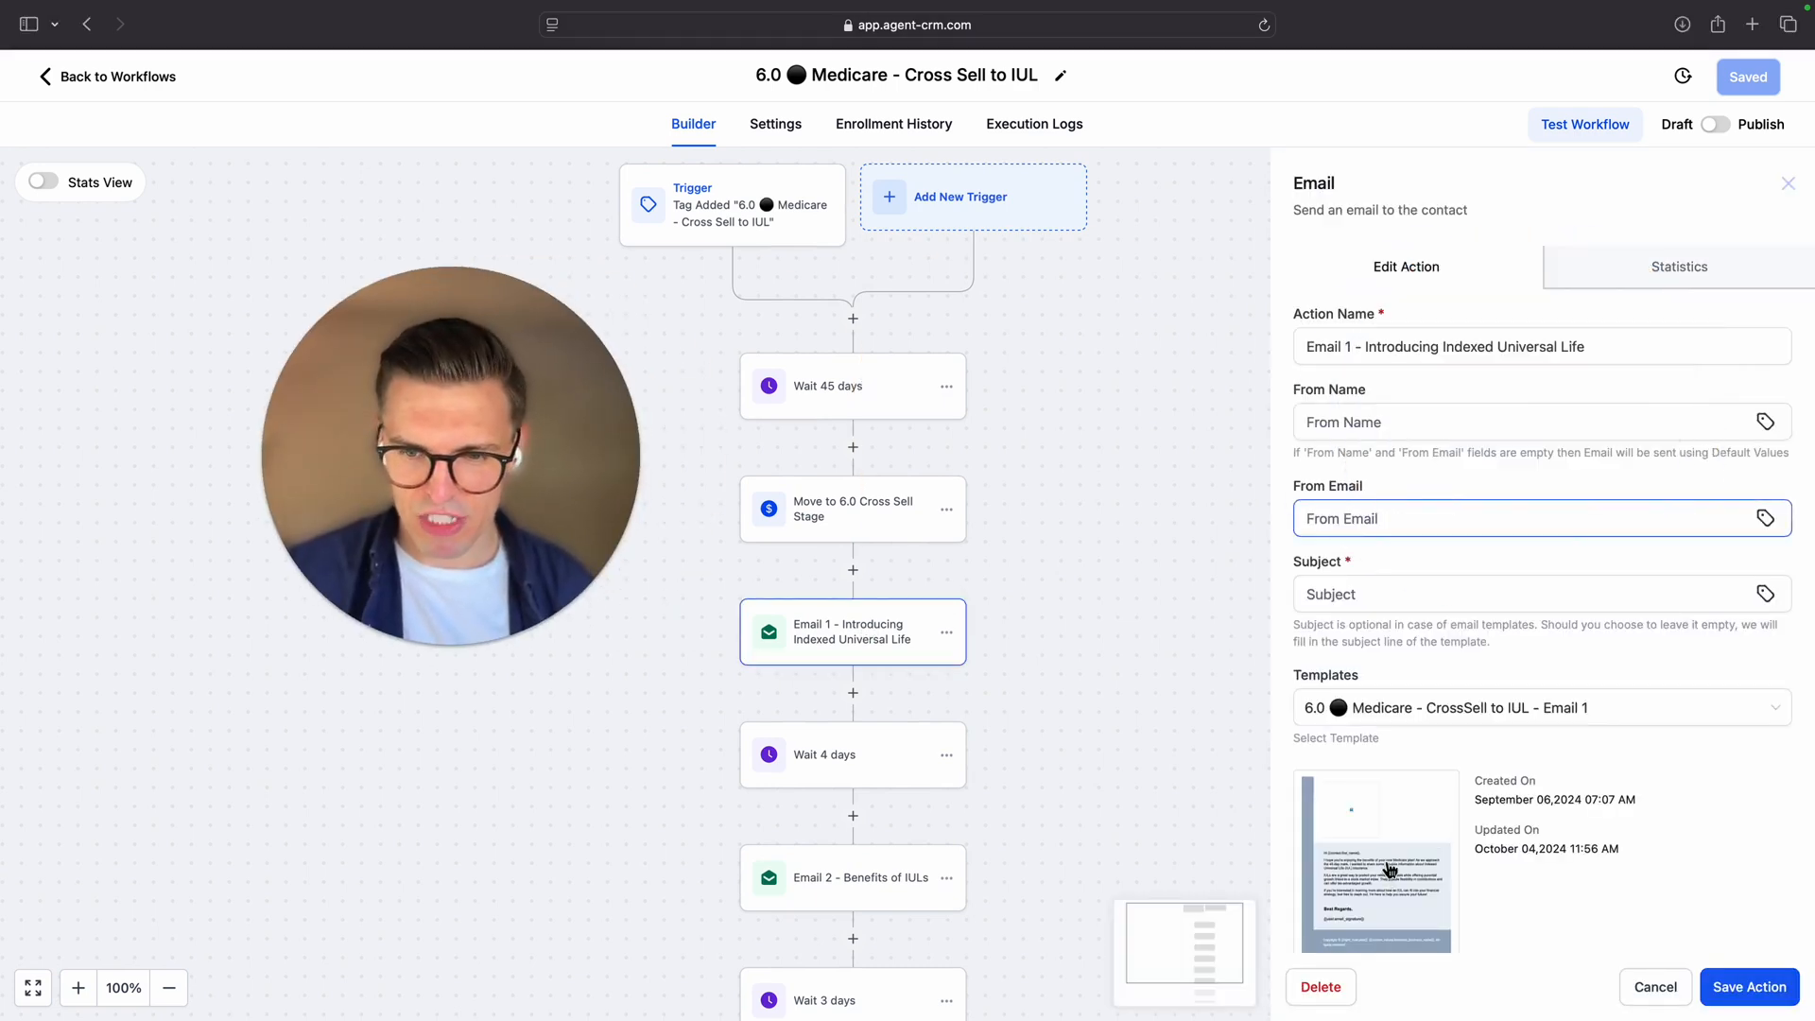
left_click(1385, 879)
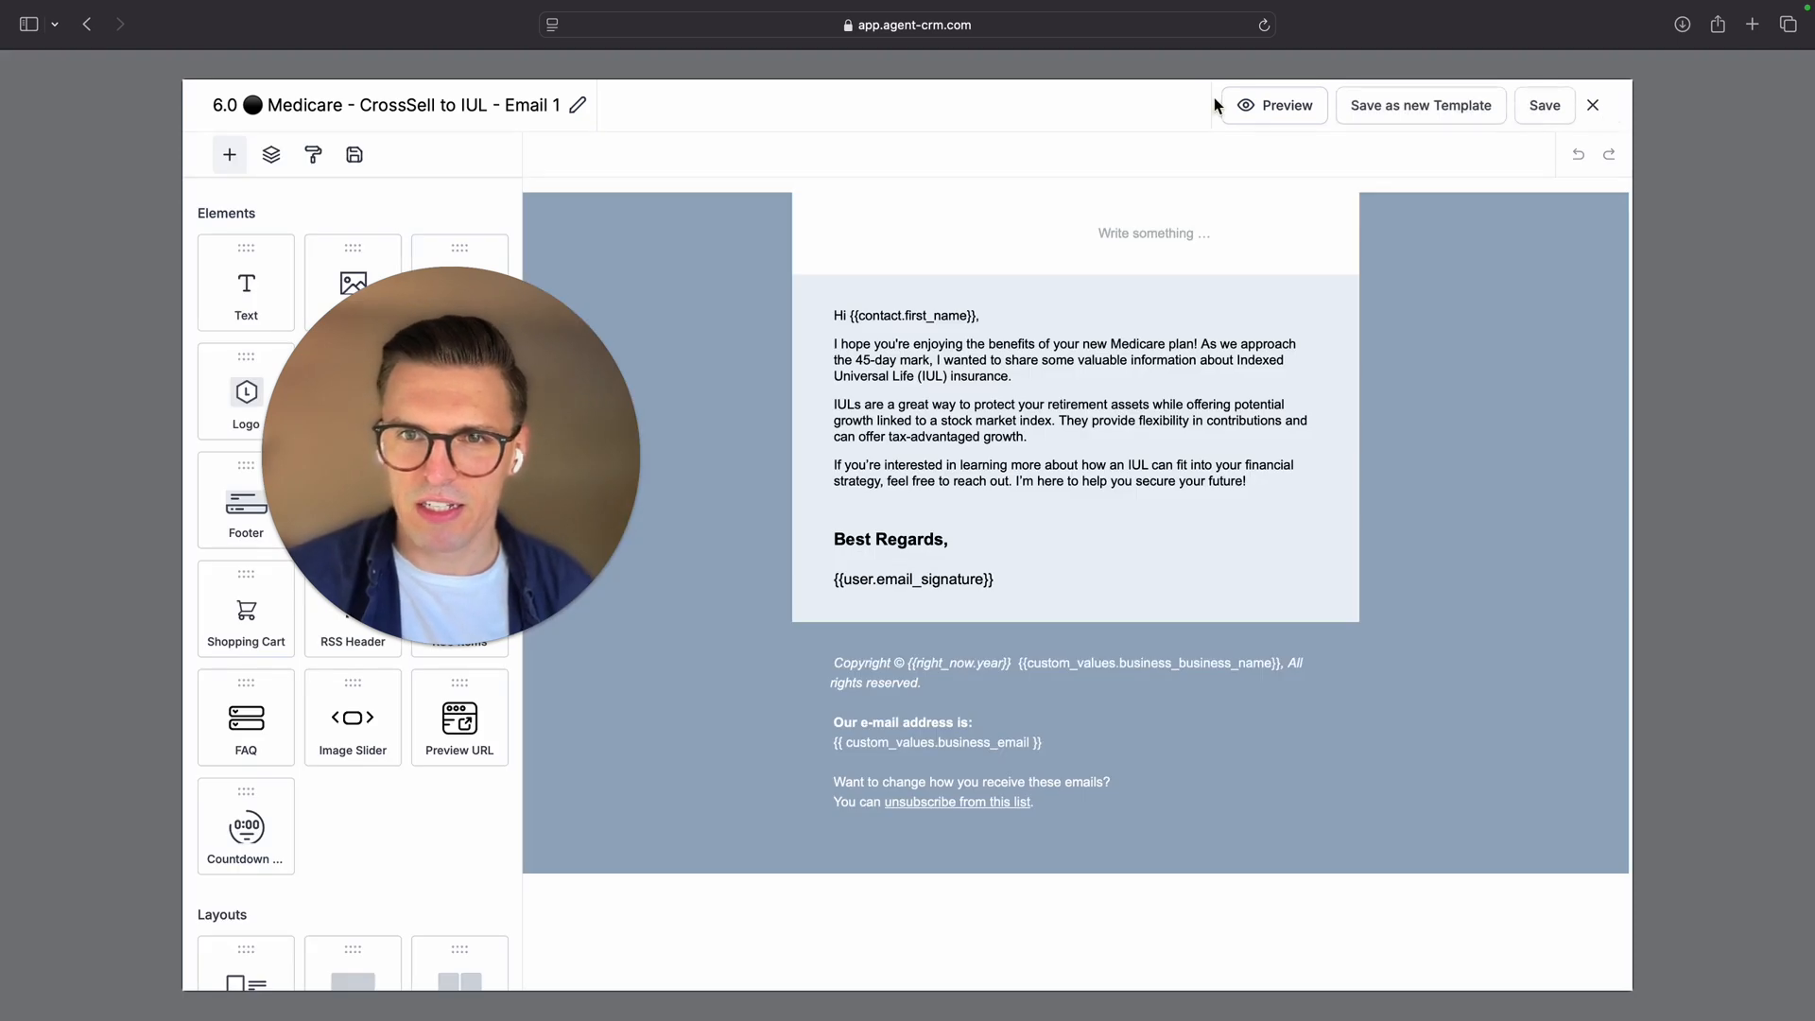
left_click(1295, 106)
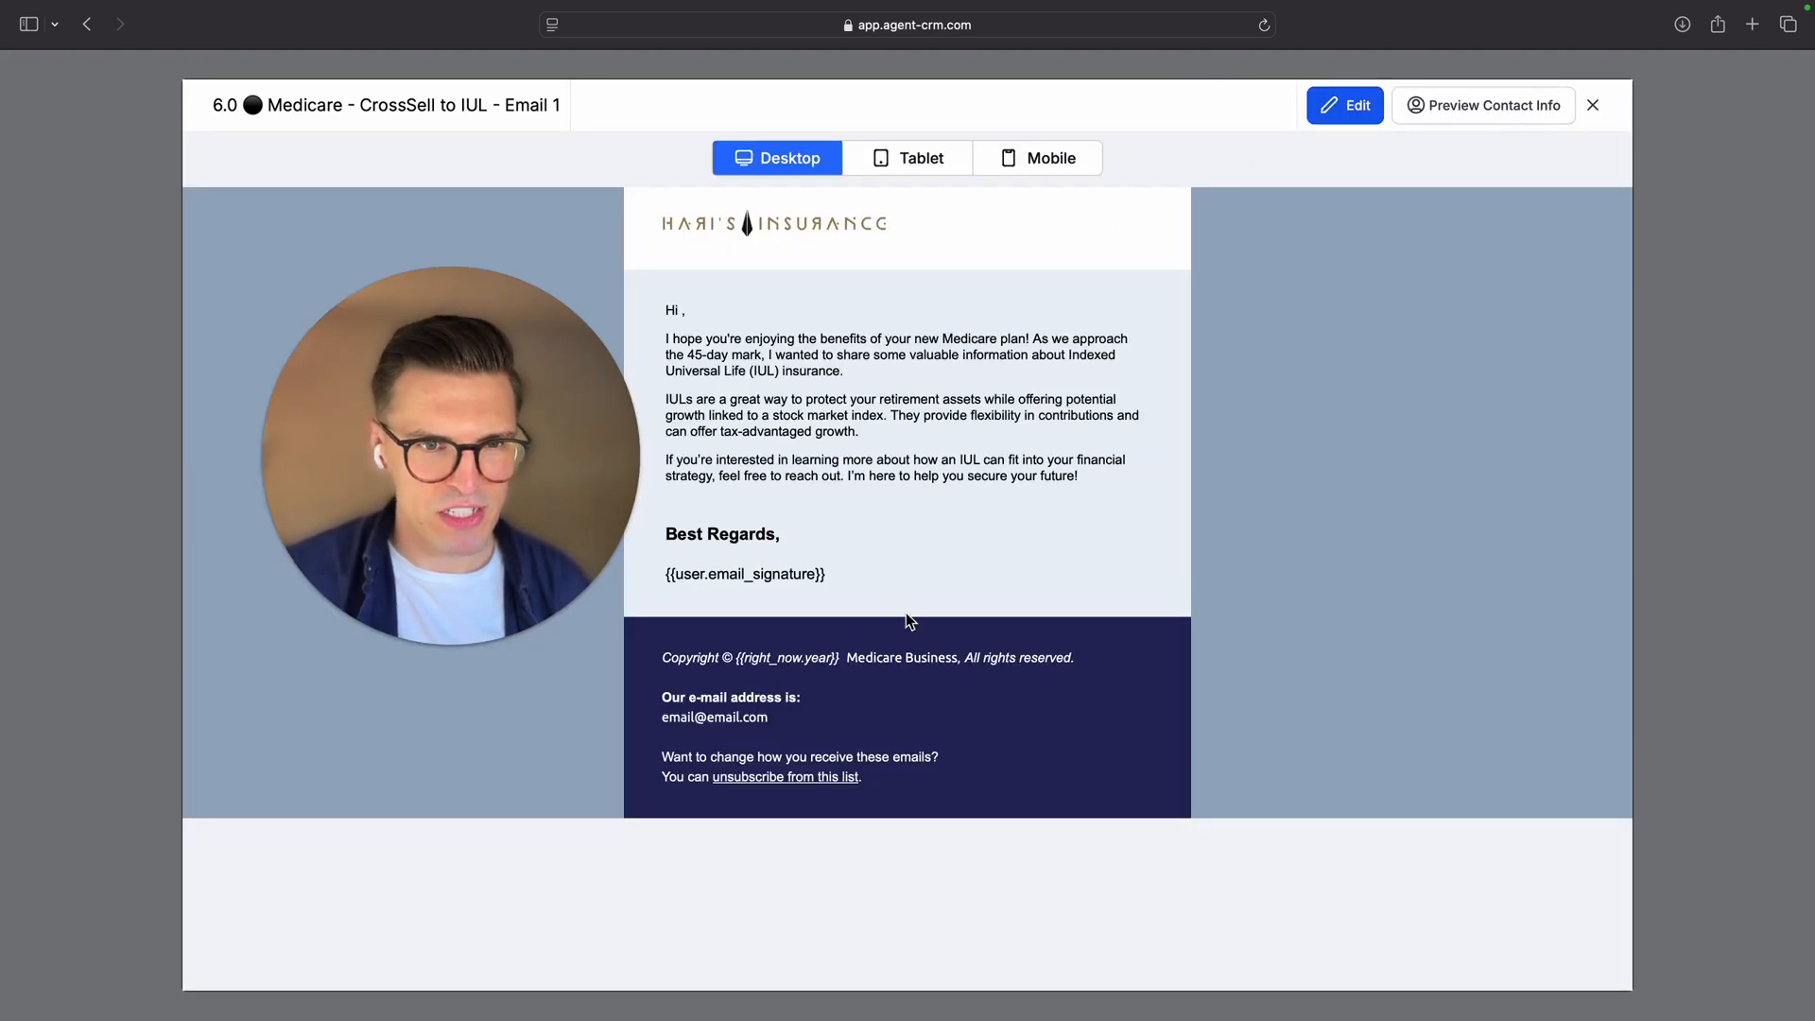
left_click_drag(554, 492, 1684, 474)
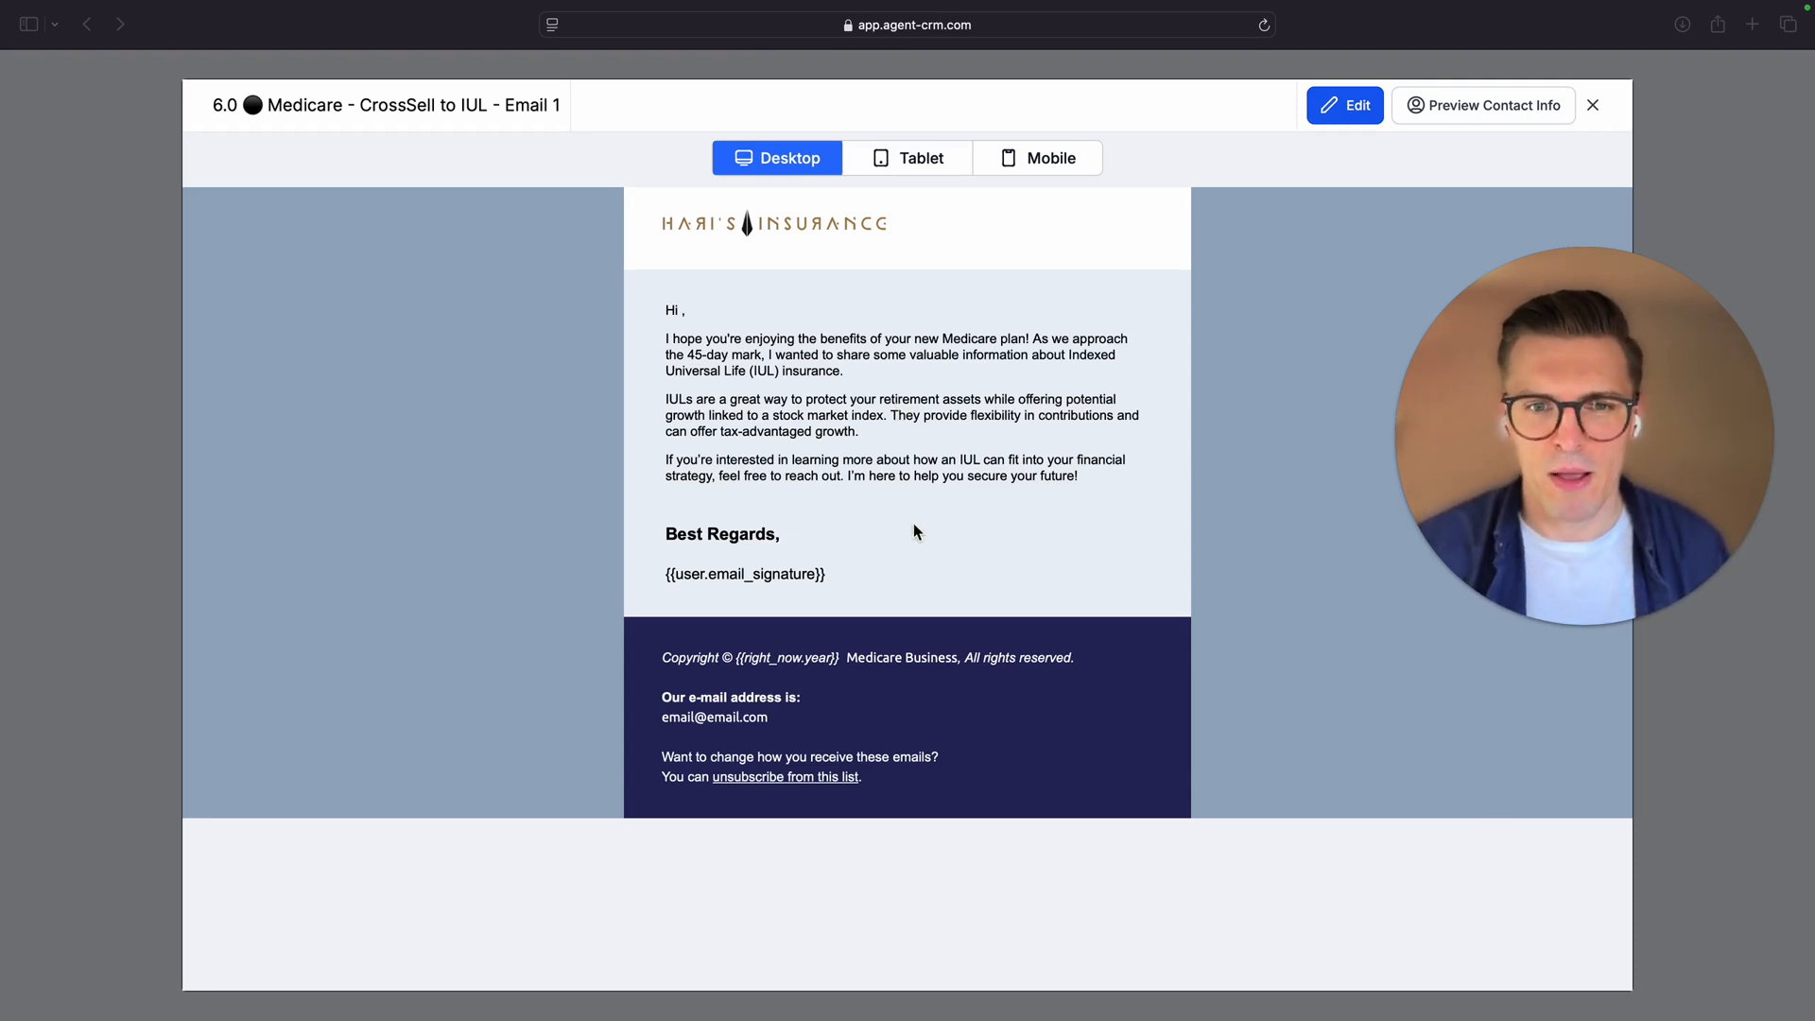
left_click(1594, 104)
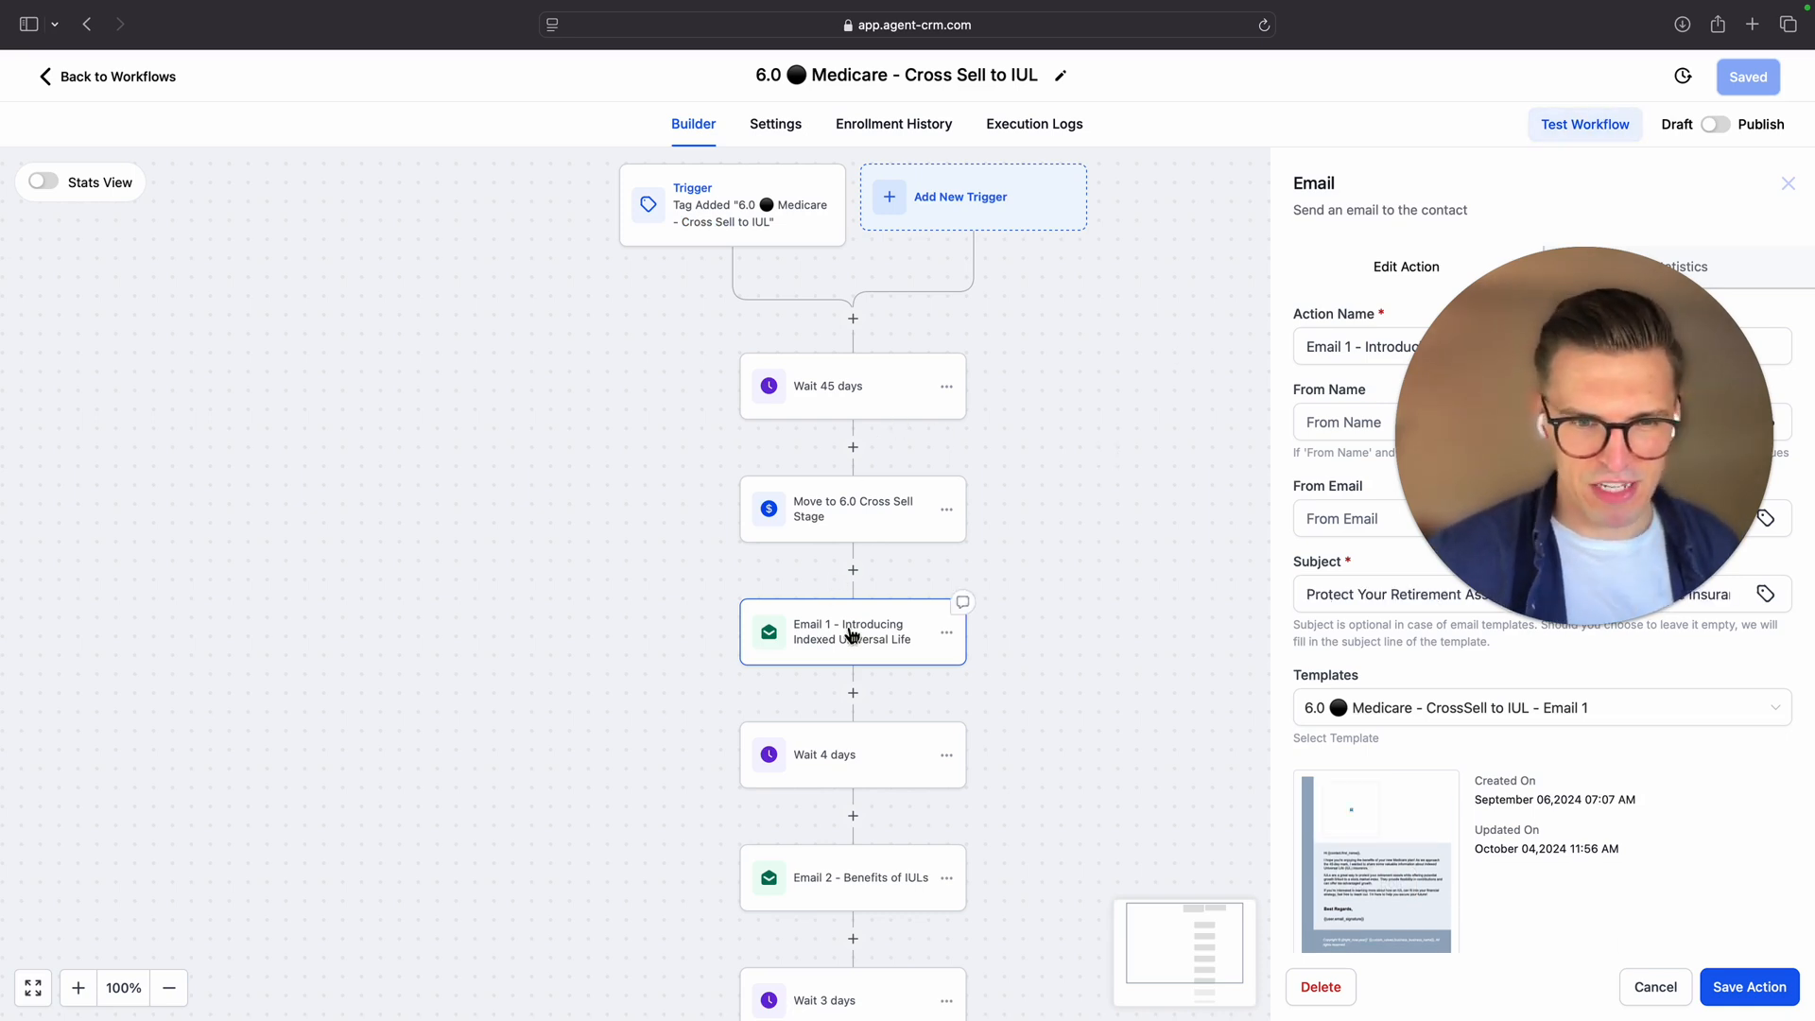
Inspect the Email 2 - Benefits of IULs and Email 3 - Take Control of Your Retirement with IUL actions
scroll(852, 635, "down", 2)
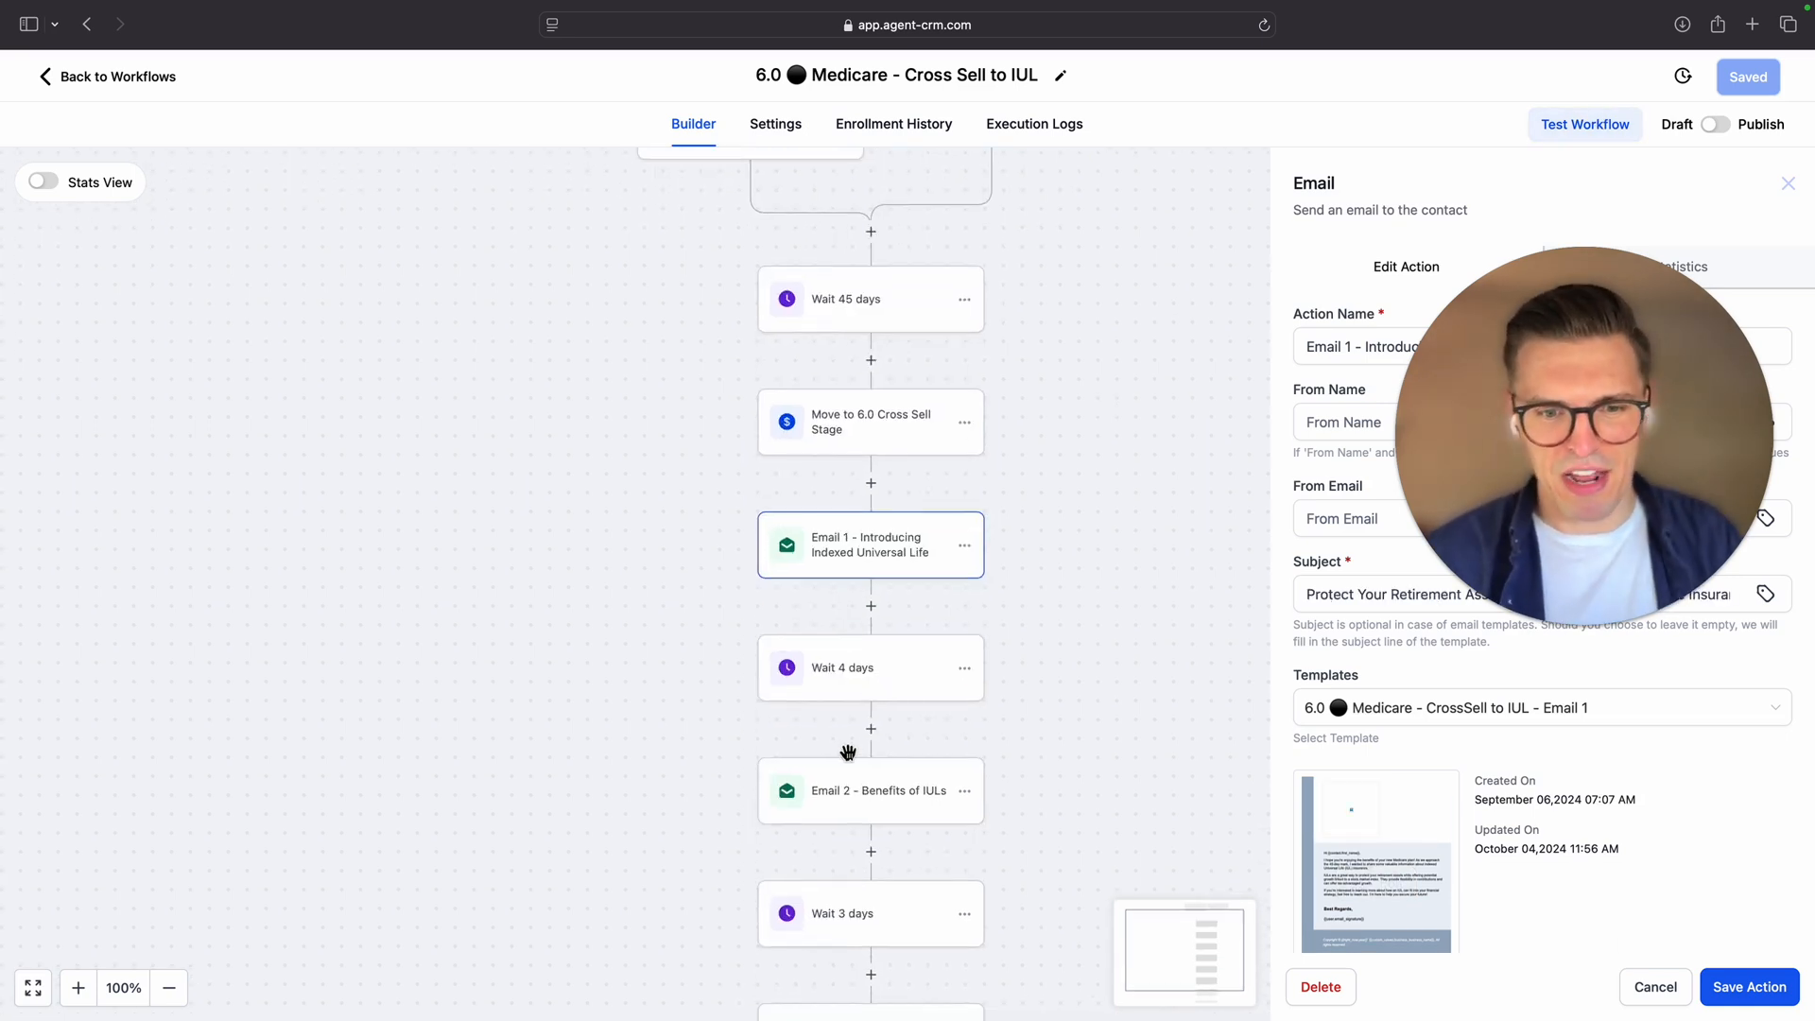
scroll(847, 747, "down", 6)
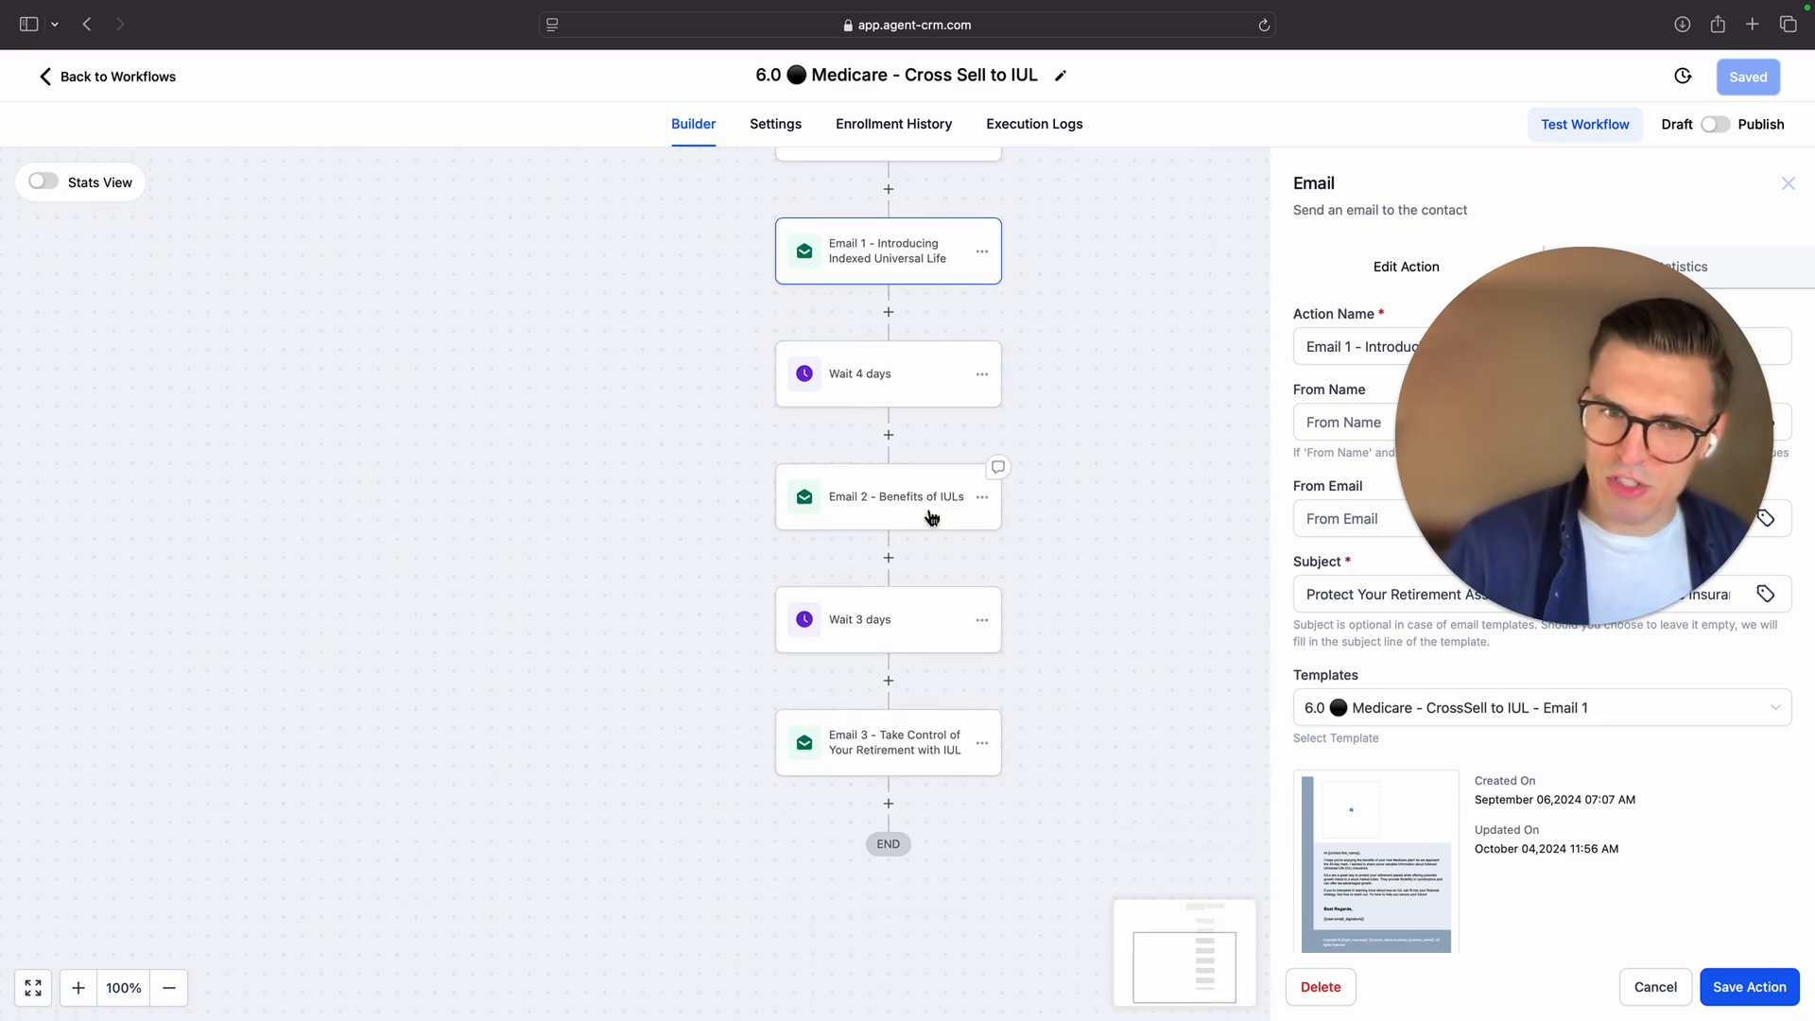
left_click(931, 516)
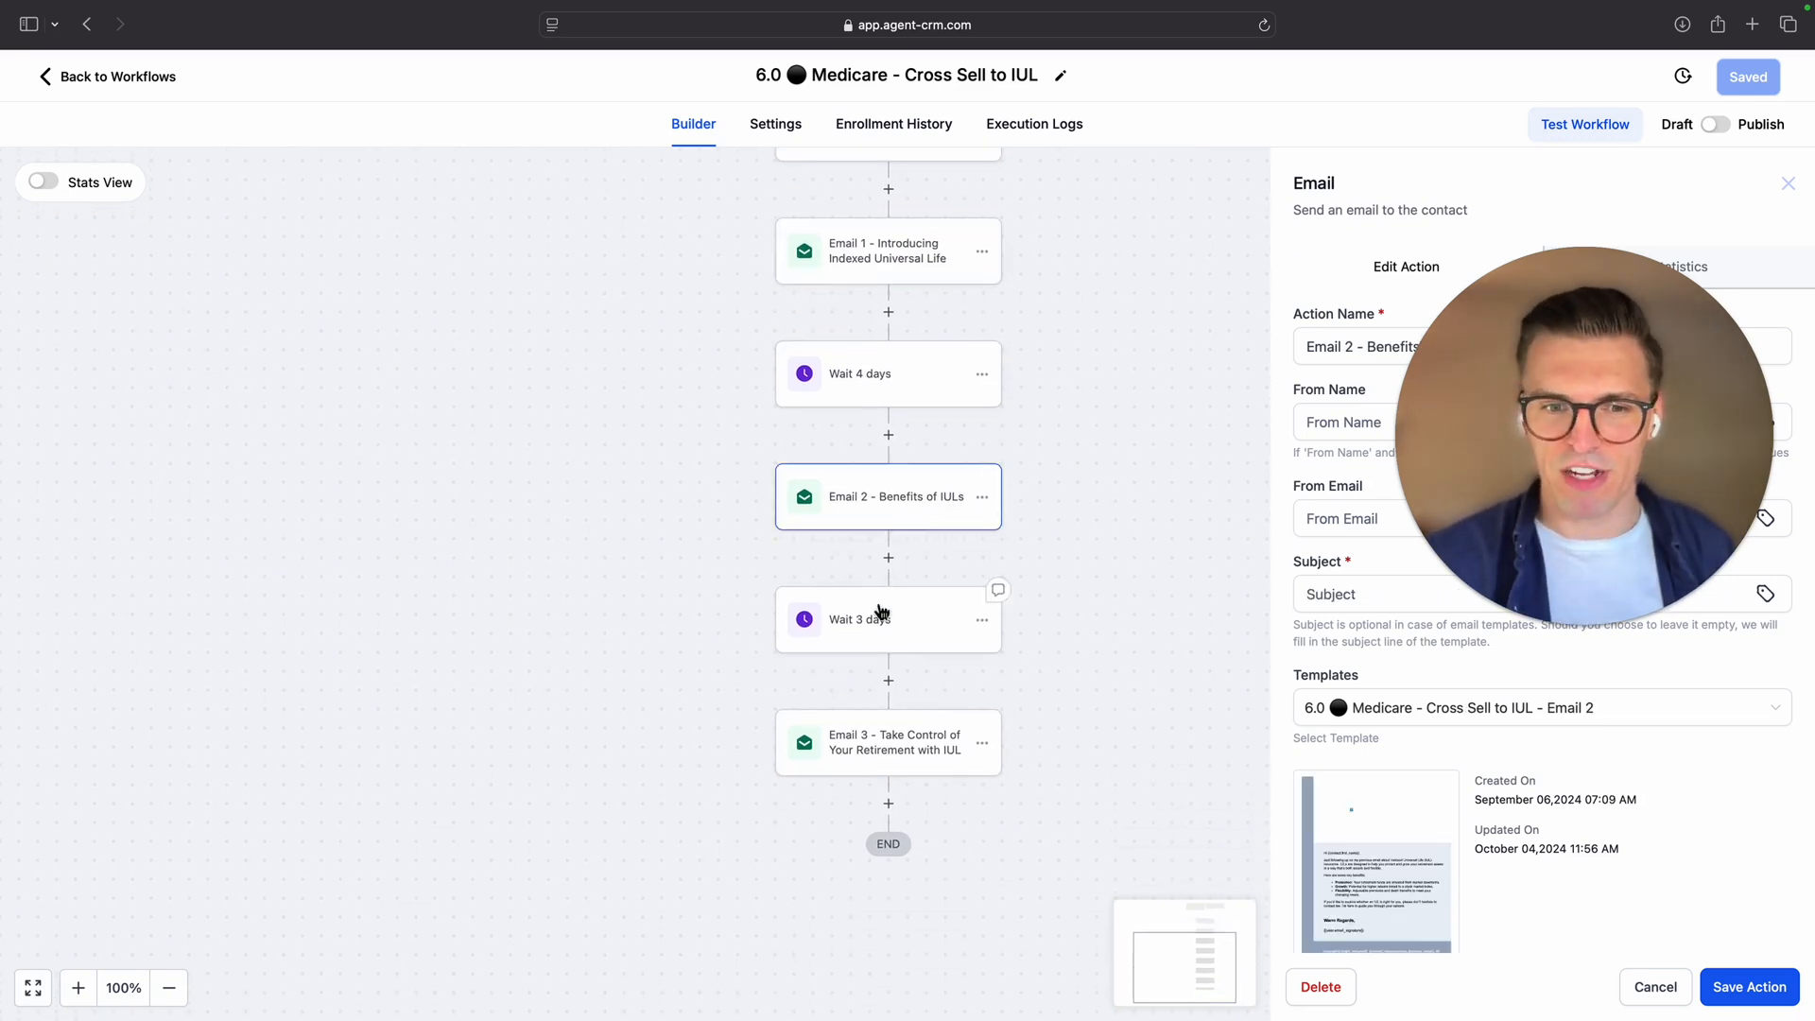
left_click(880, 738)
mouse_move(1383, 886)
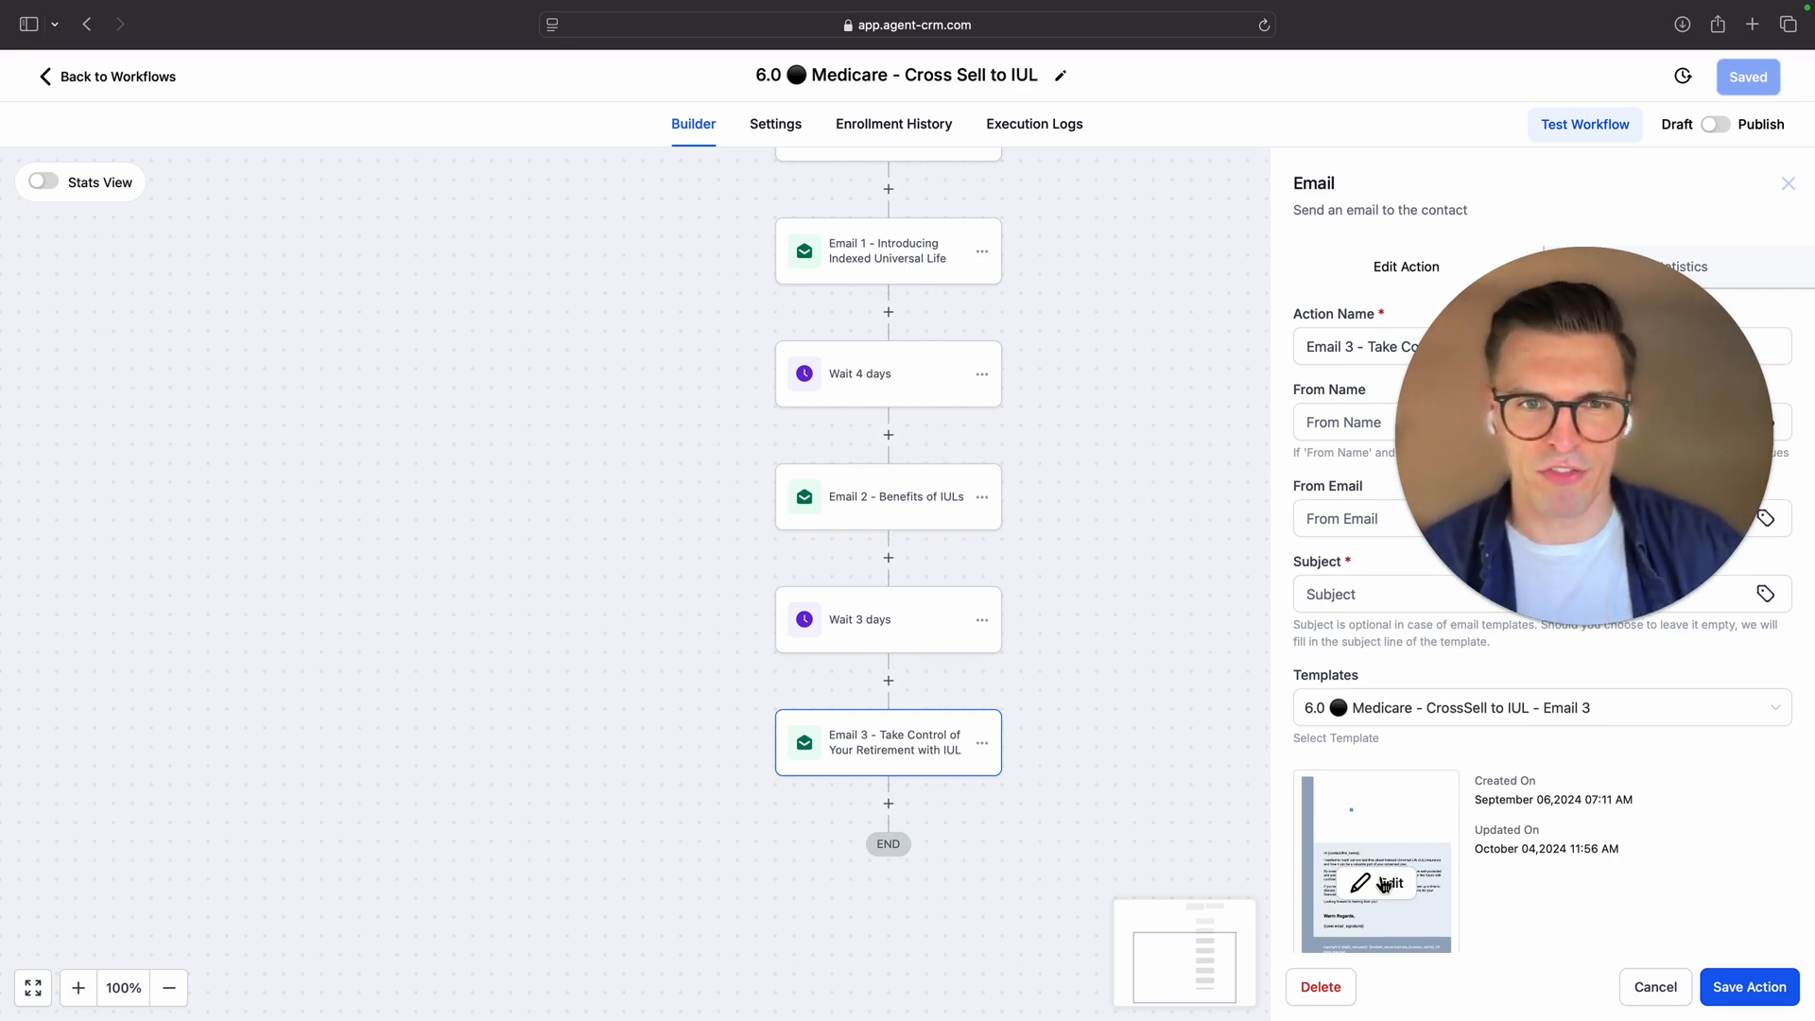
Enter a 10-day delay in the Wait 45 days action and discard the edit
scroll(1110, 457, "up", 3)
scroll(1110, 458, "right", 2)
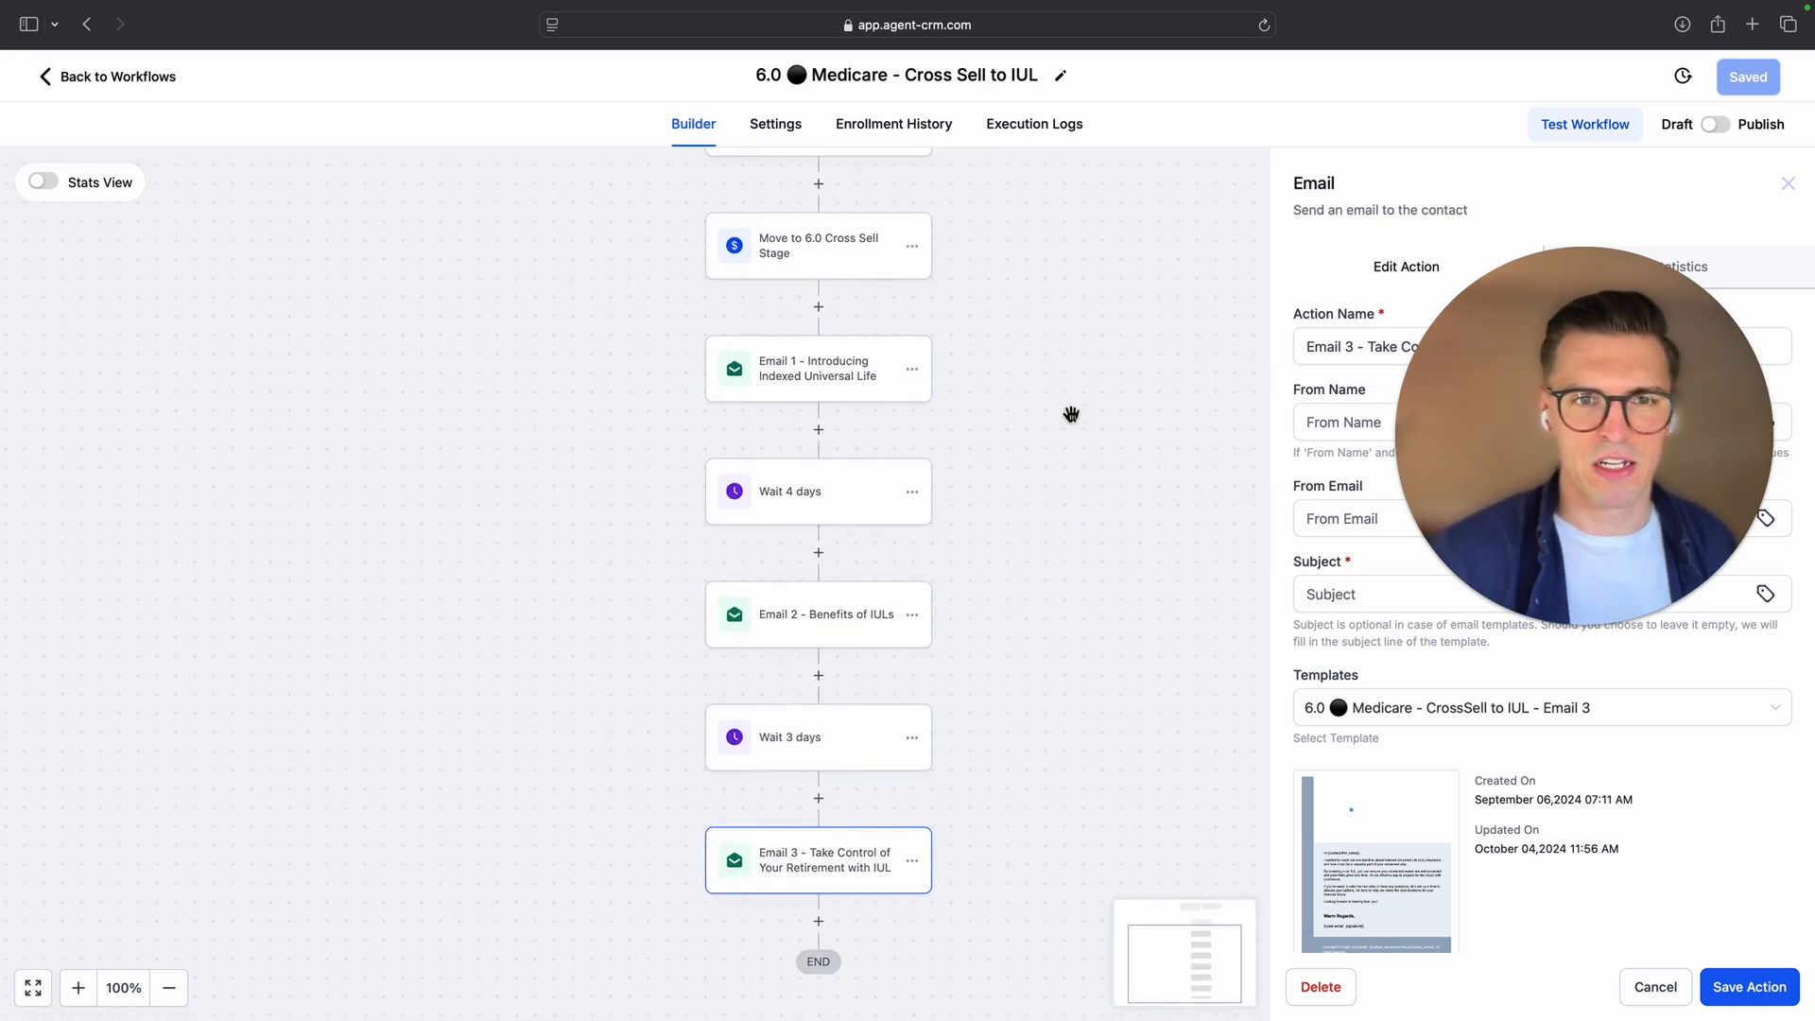
scroll(1070, 414, "up", 5)
scroll(1071, 414, "right", 2)
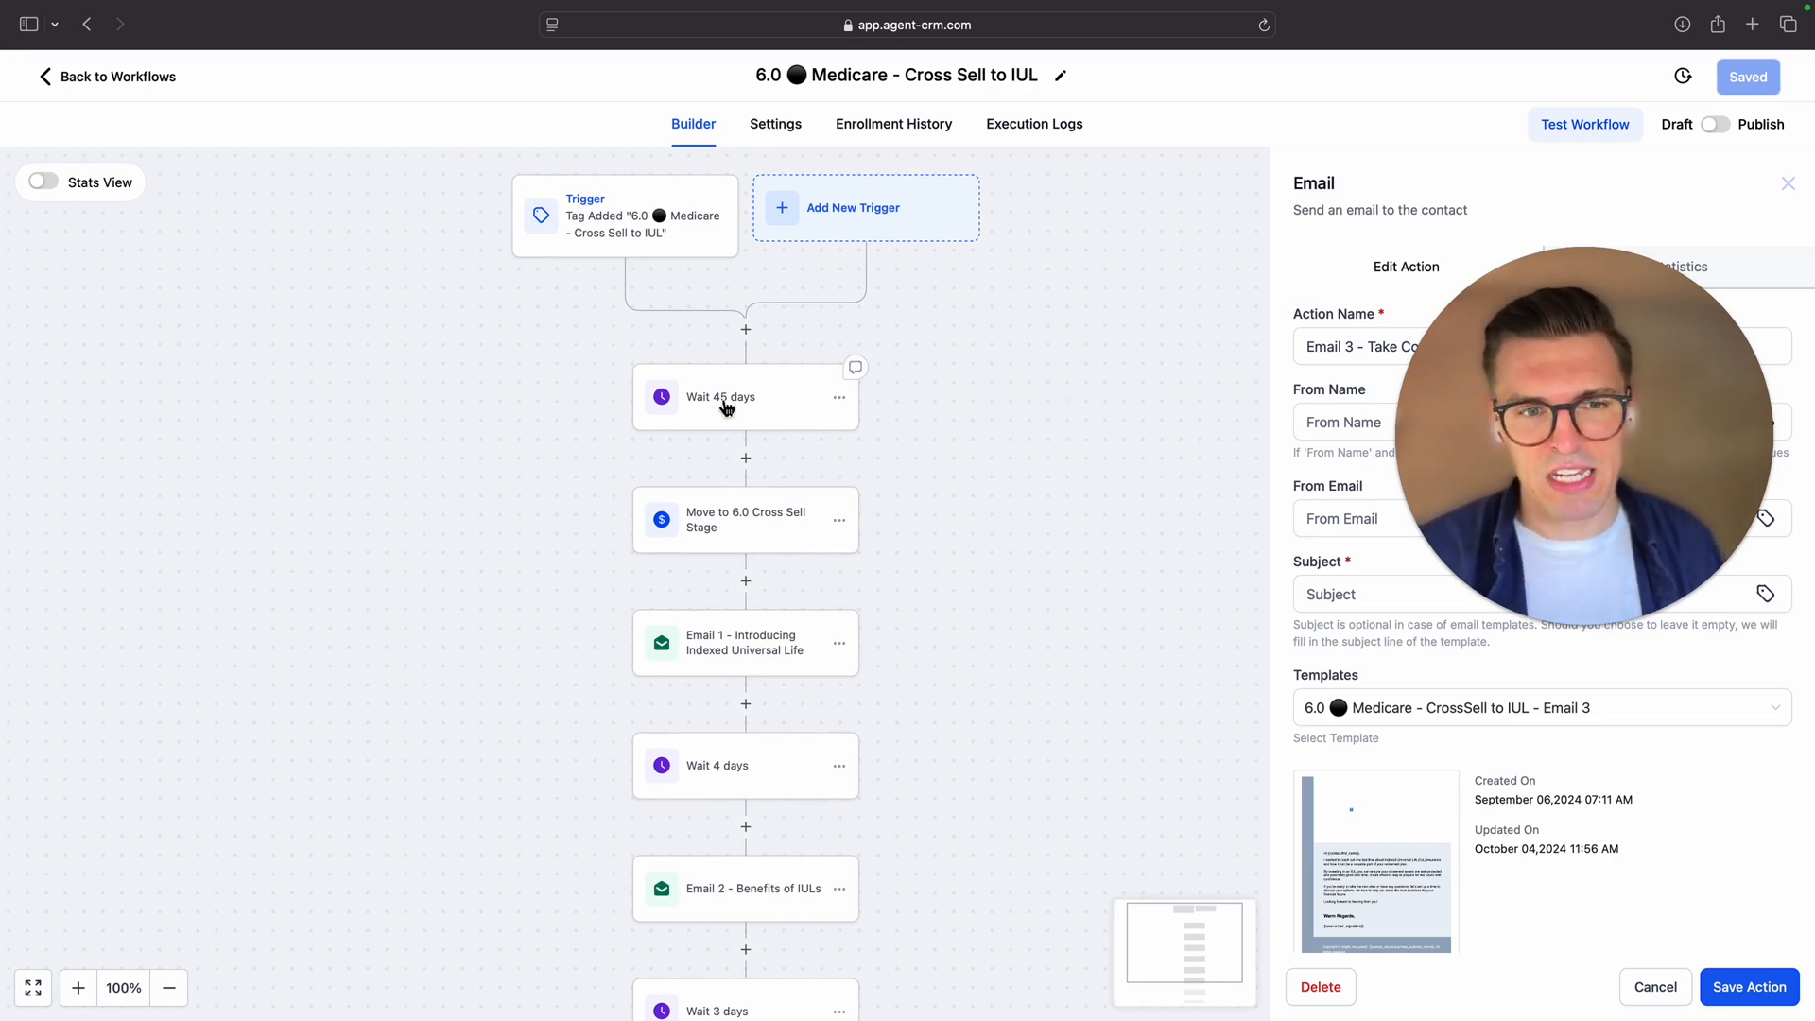
left_click(777, 421)
double_click(1035, 480)
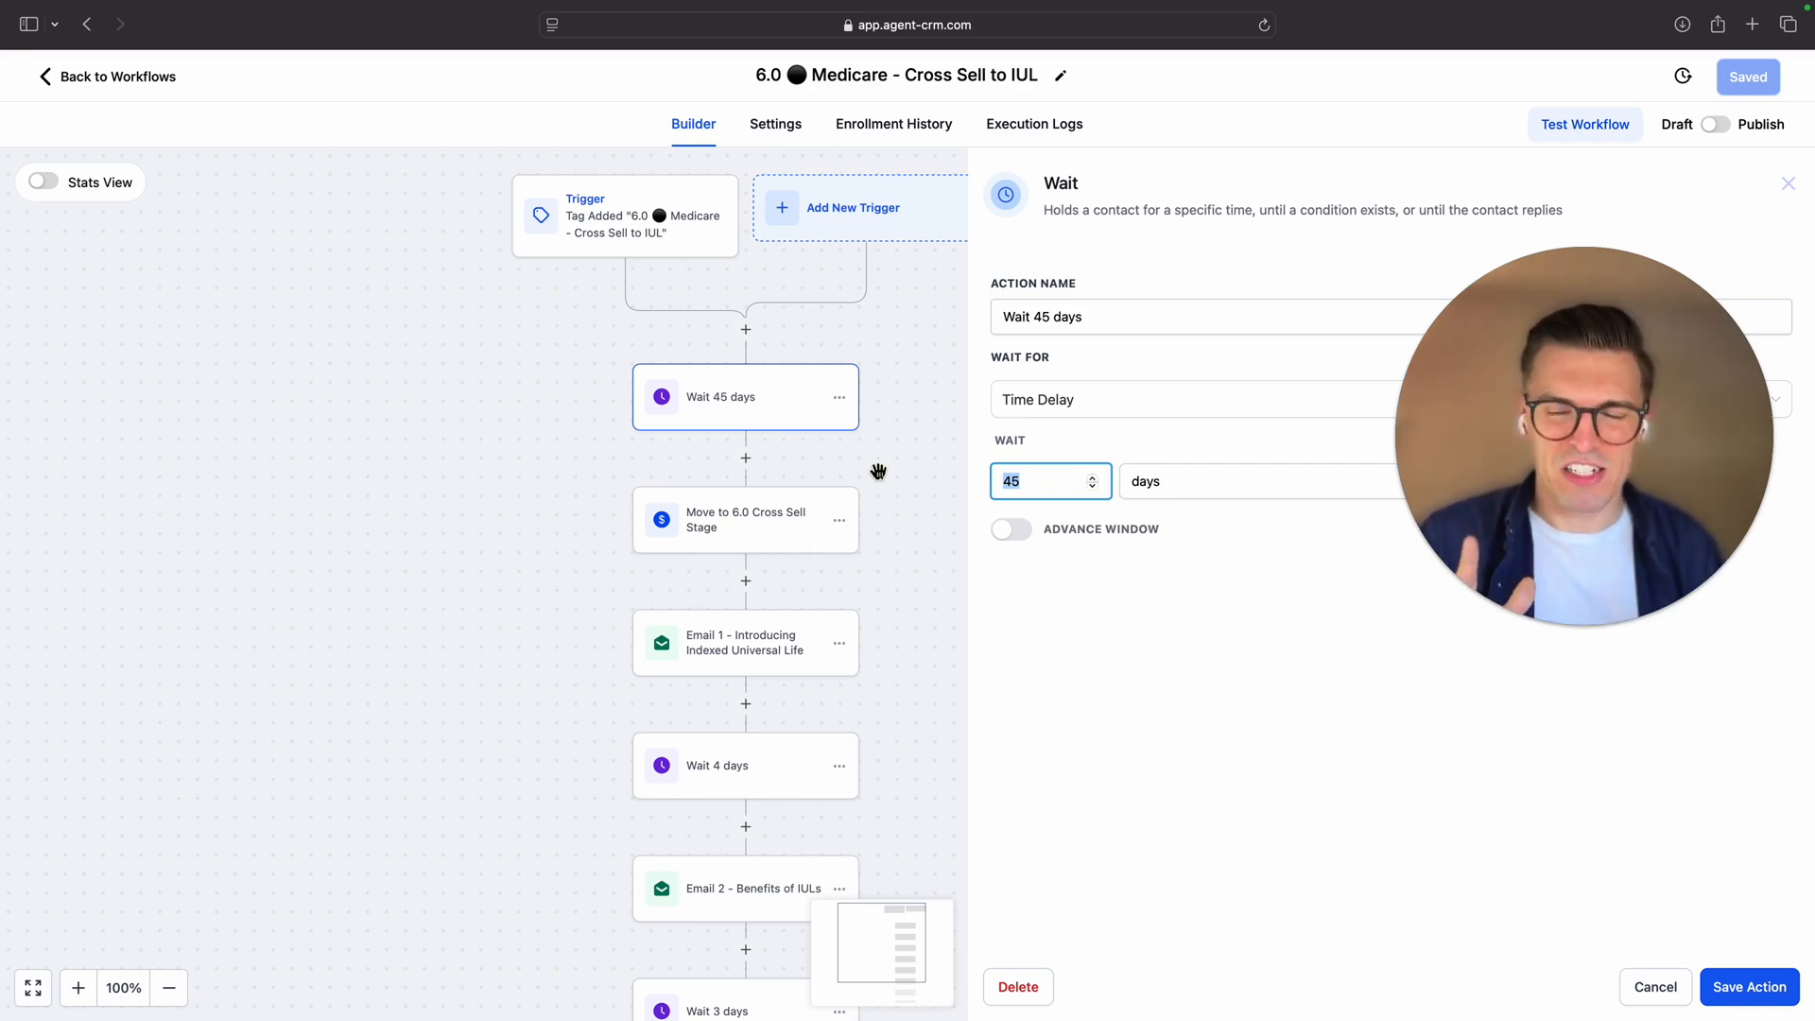
type("10")
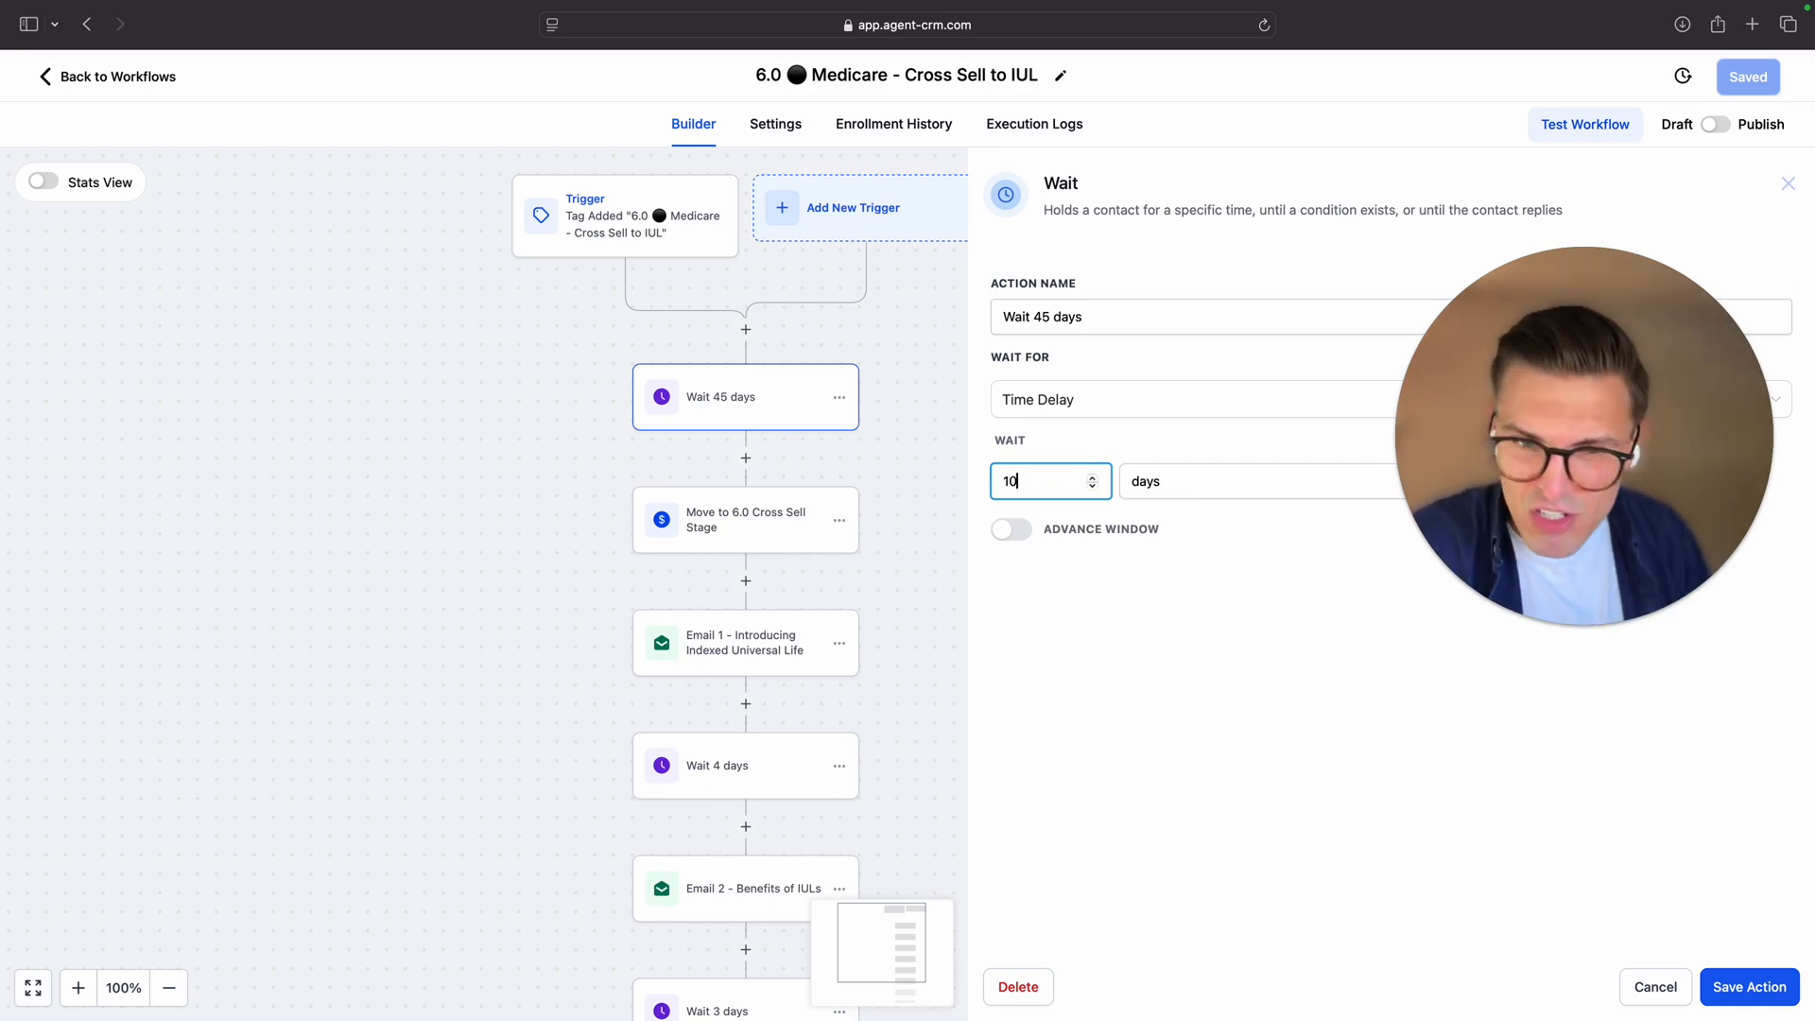
left_click(1040, 320)
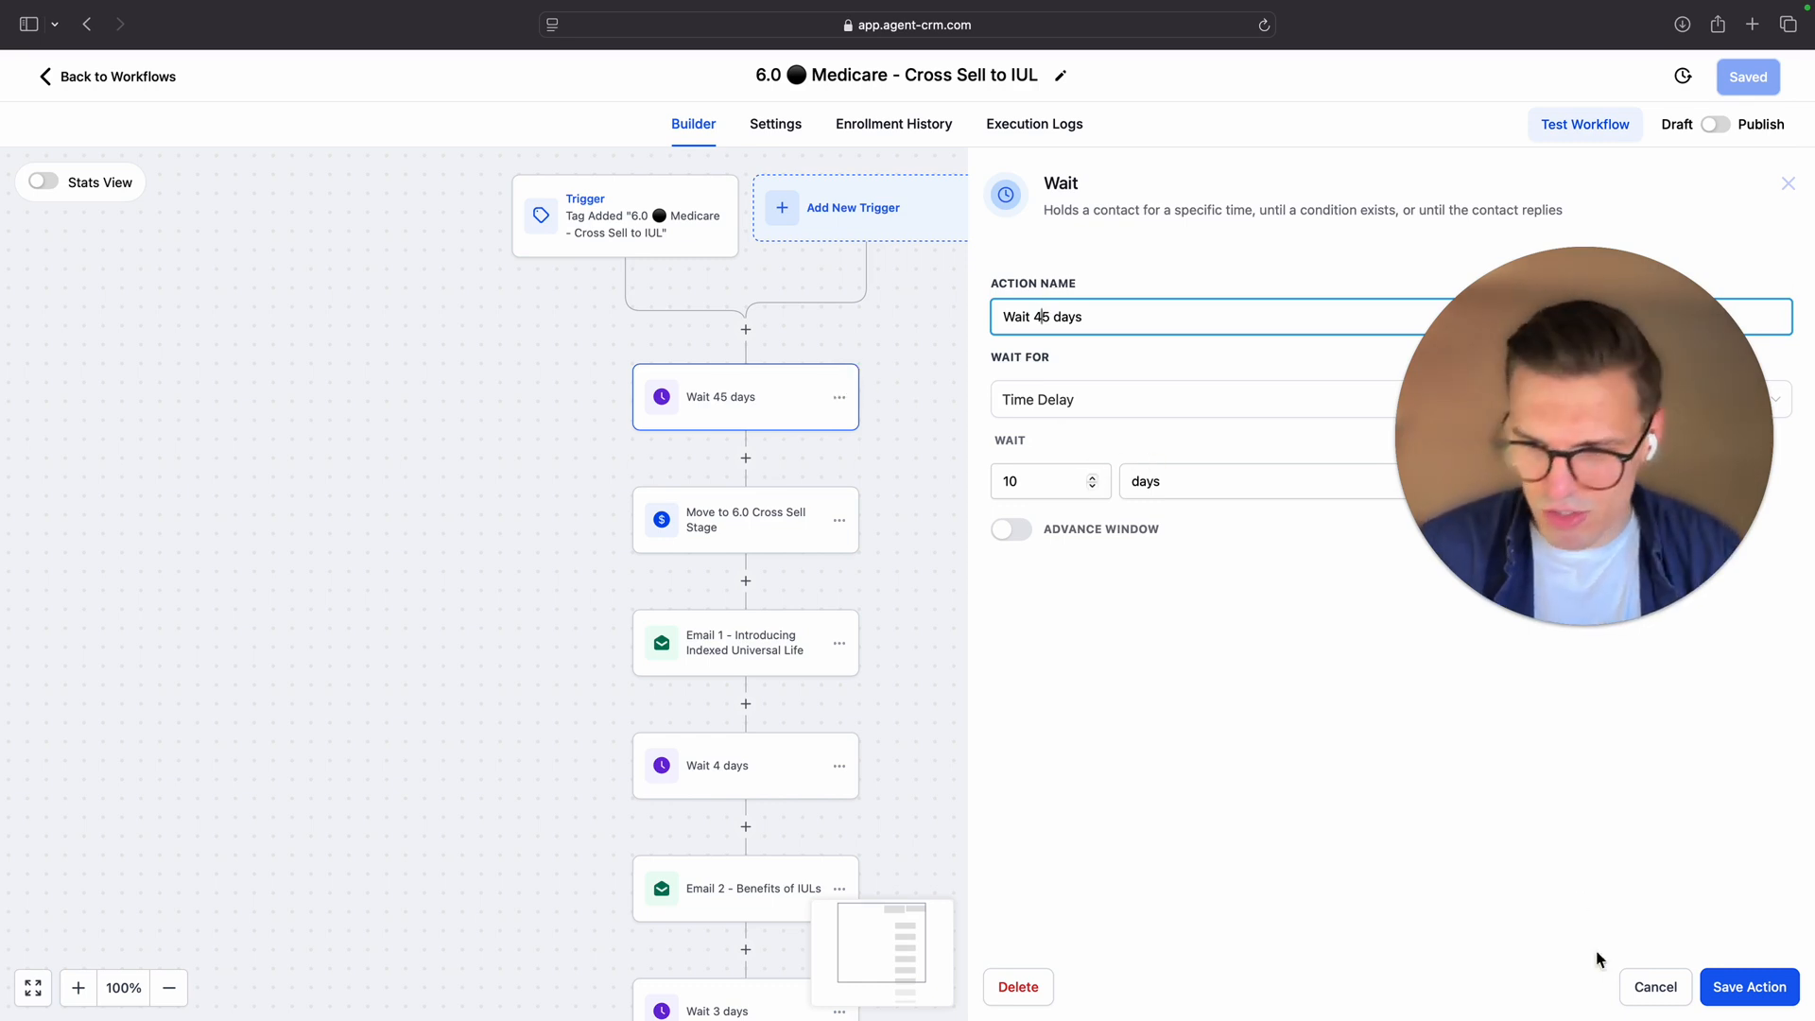
left_click(1649, 987)
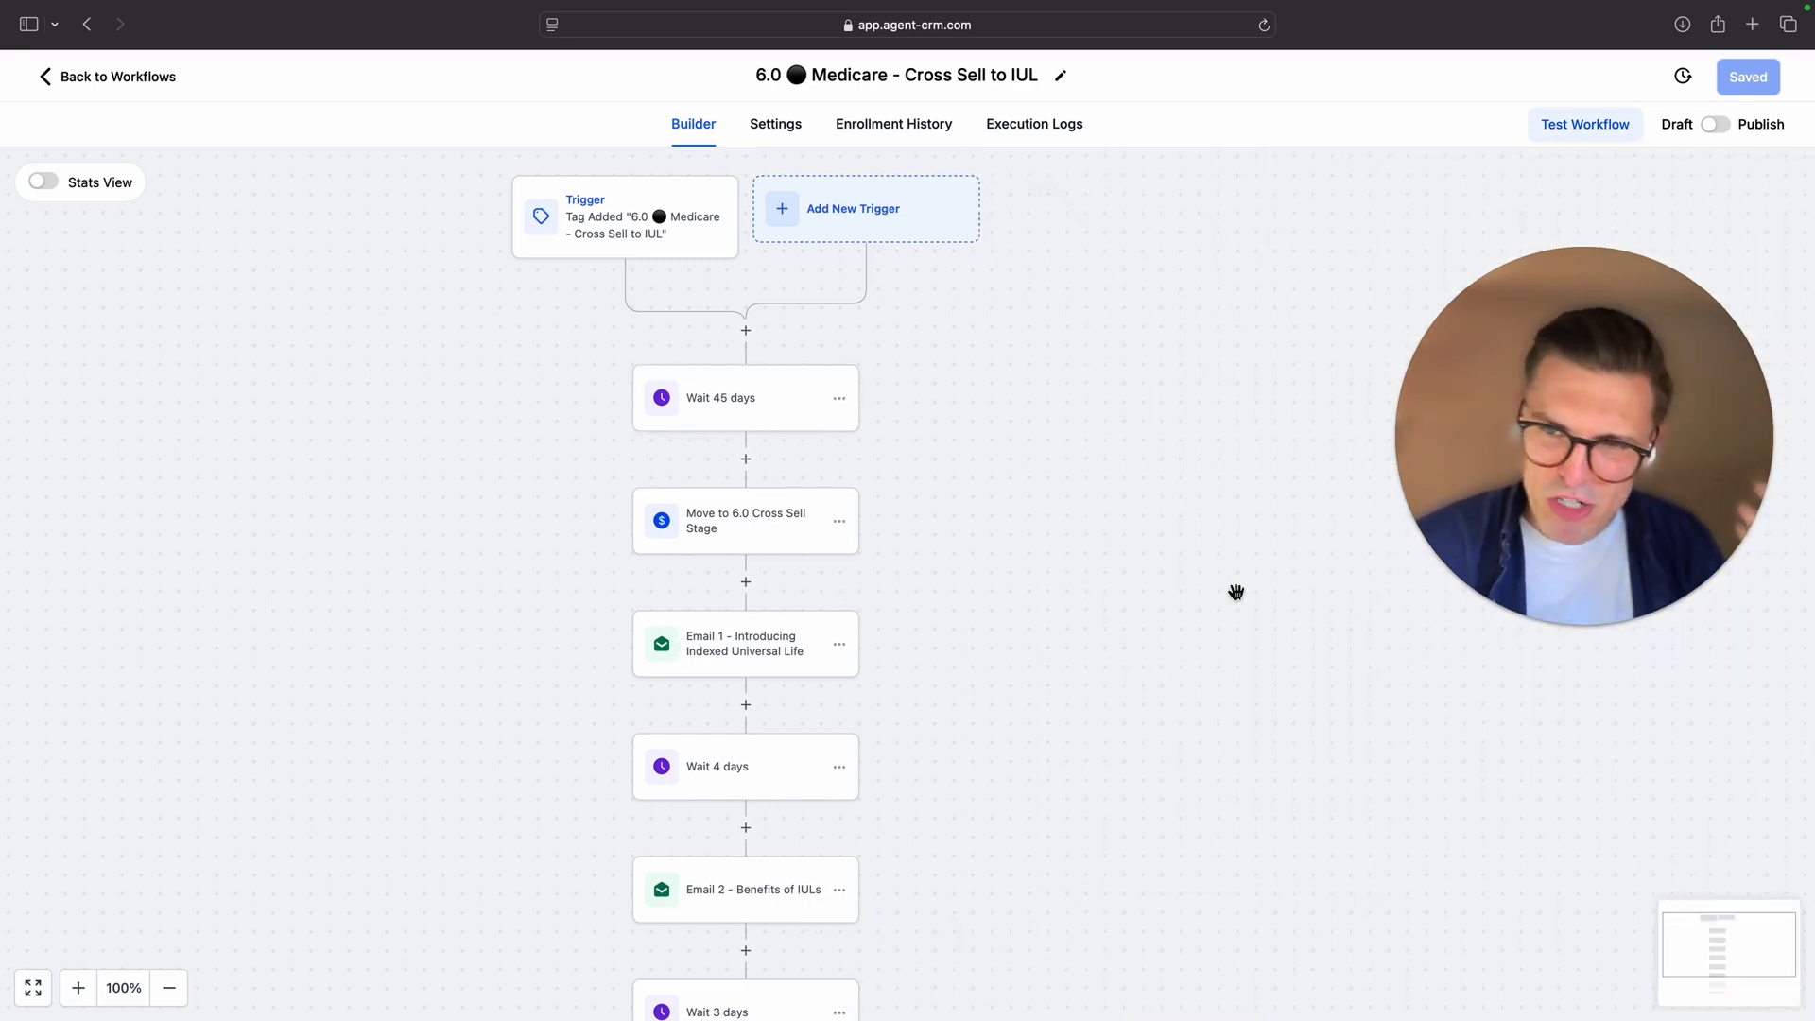
View the Email 1 template's content in the email editor, and return to the workflow list
left_click(731, 642)
left_click(1375, 893)
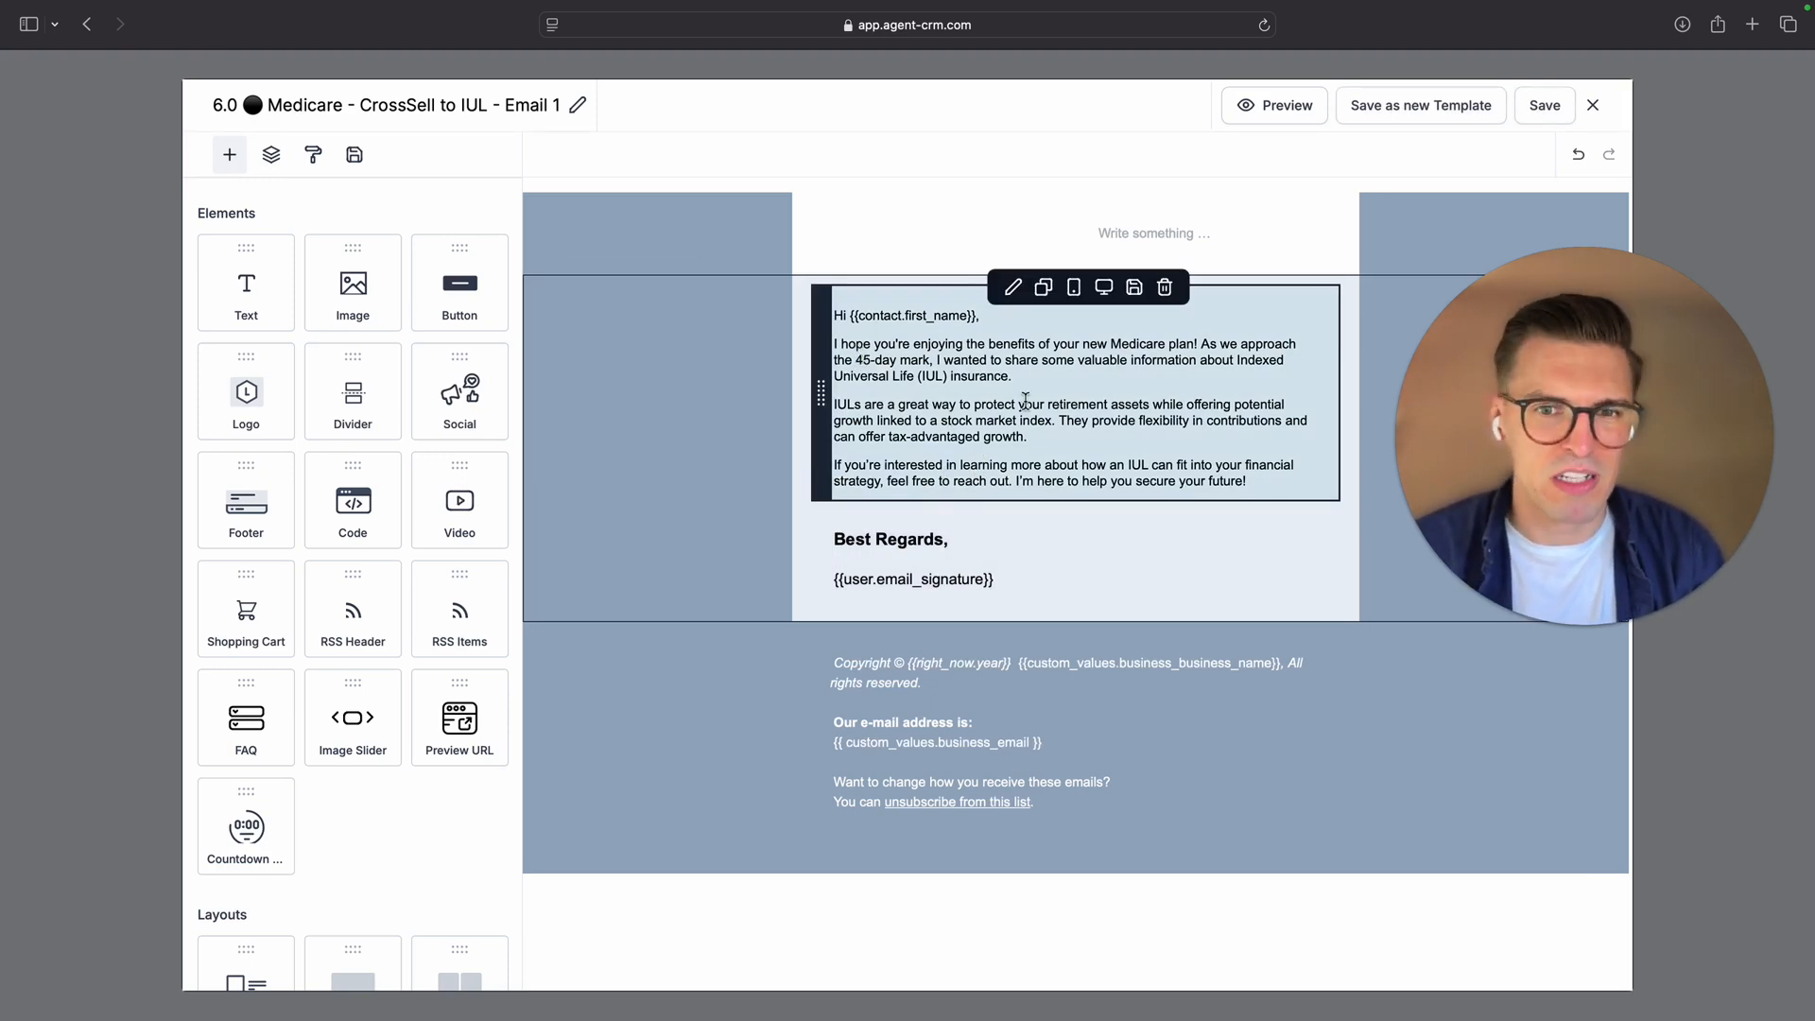
left_click(1593, 107)
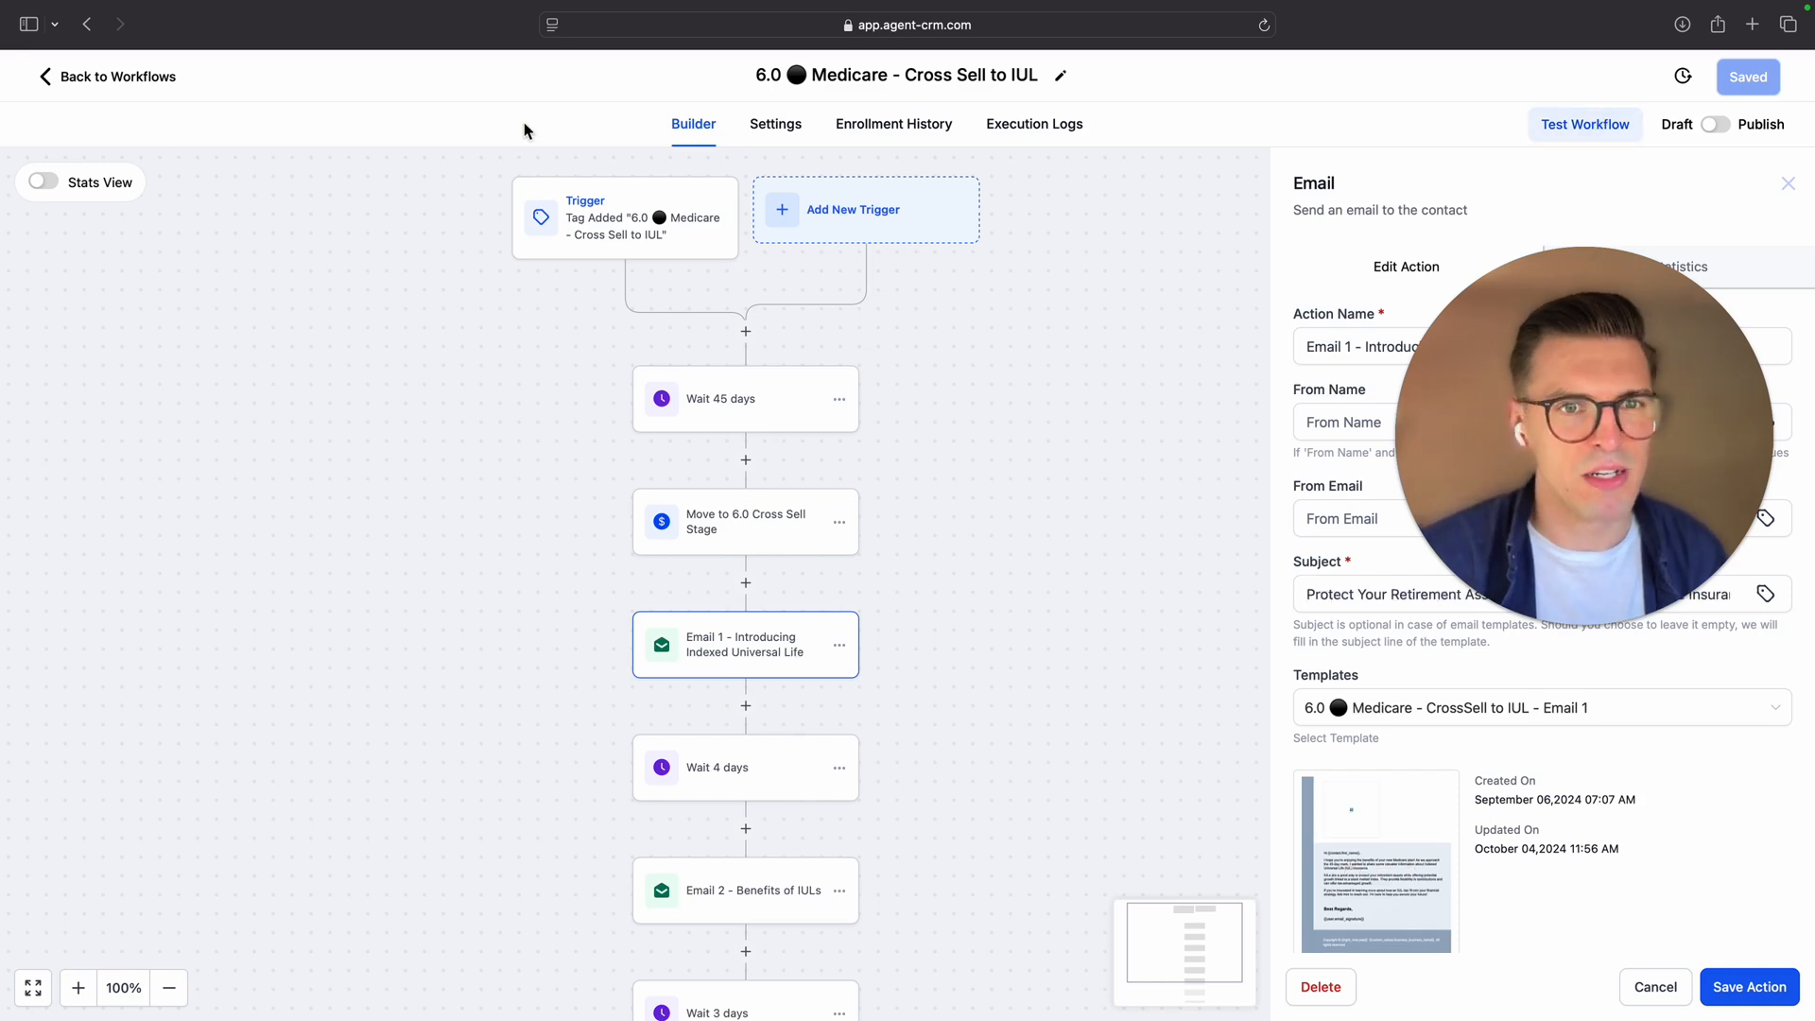
left_click(162, 85)
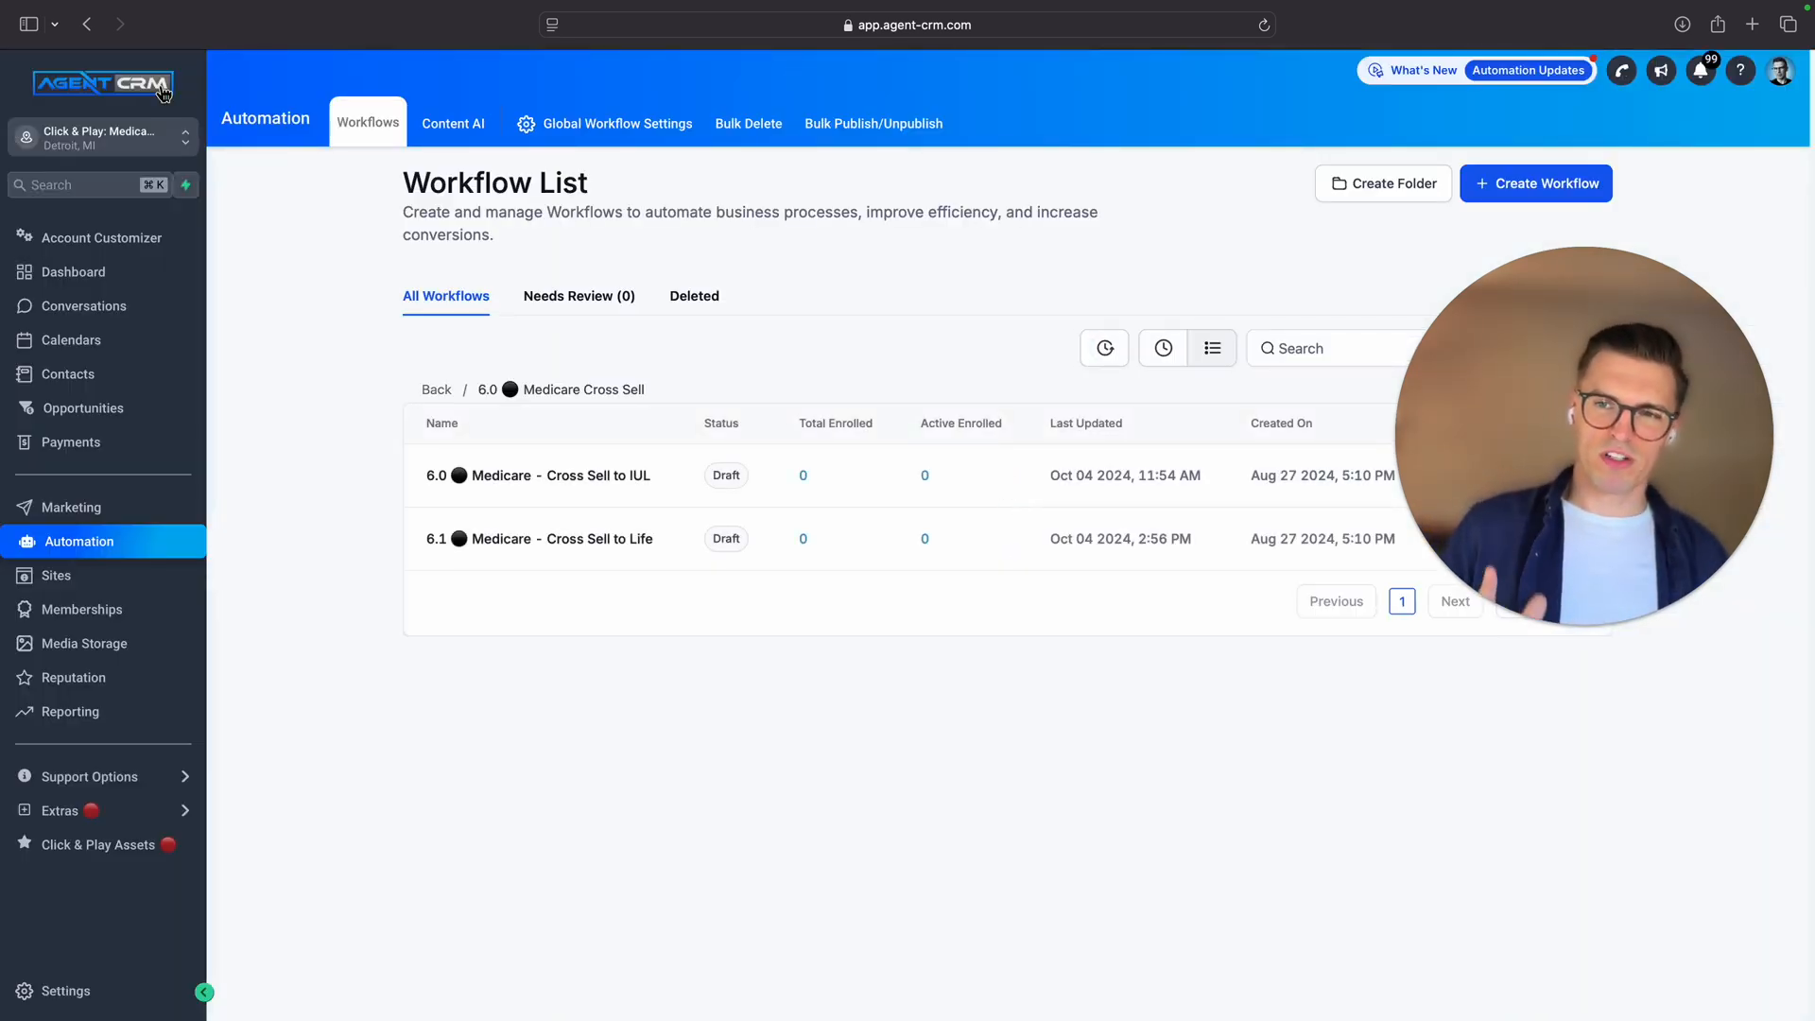
Review the action sequence of the 6.1 Medicare - Cross Sell to Life workflow and return to the workflow list
left_click(567, 539)
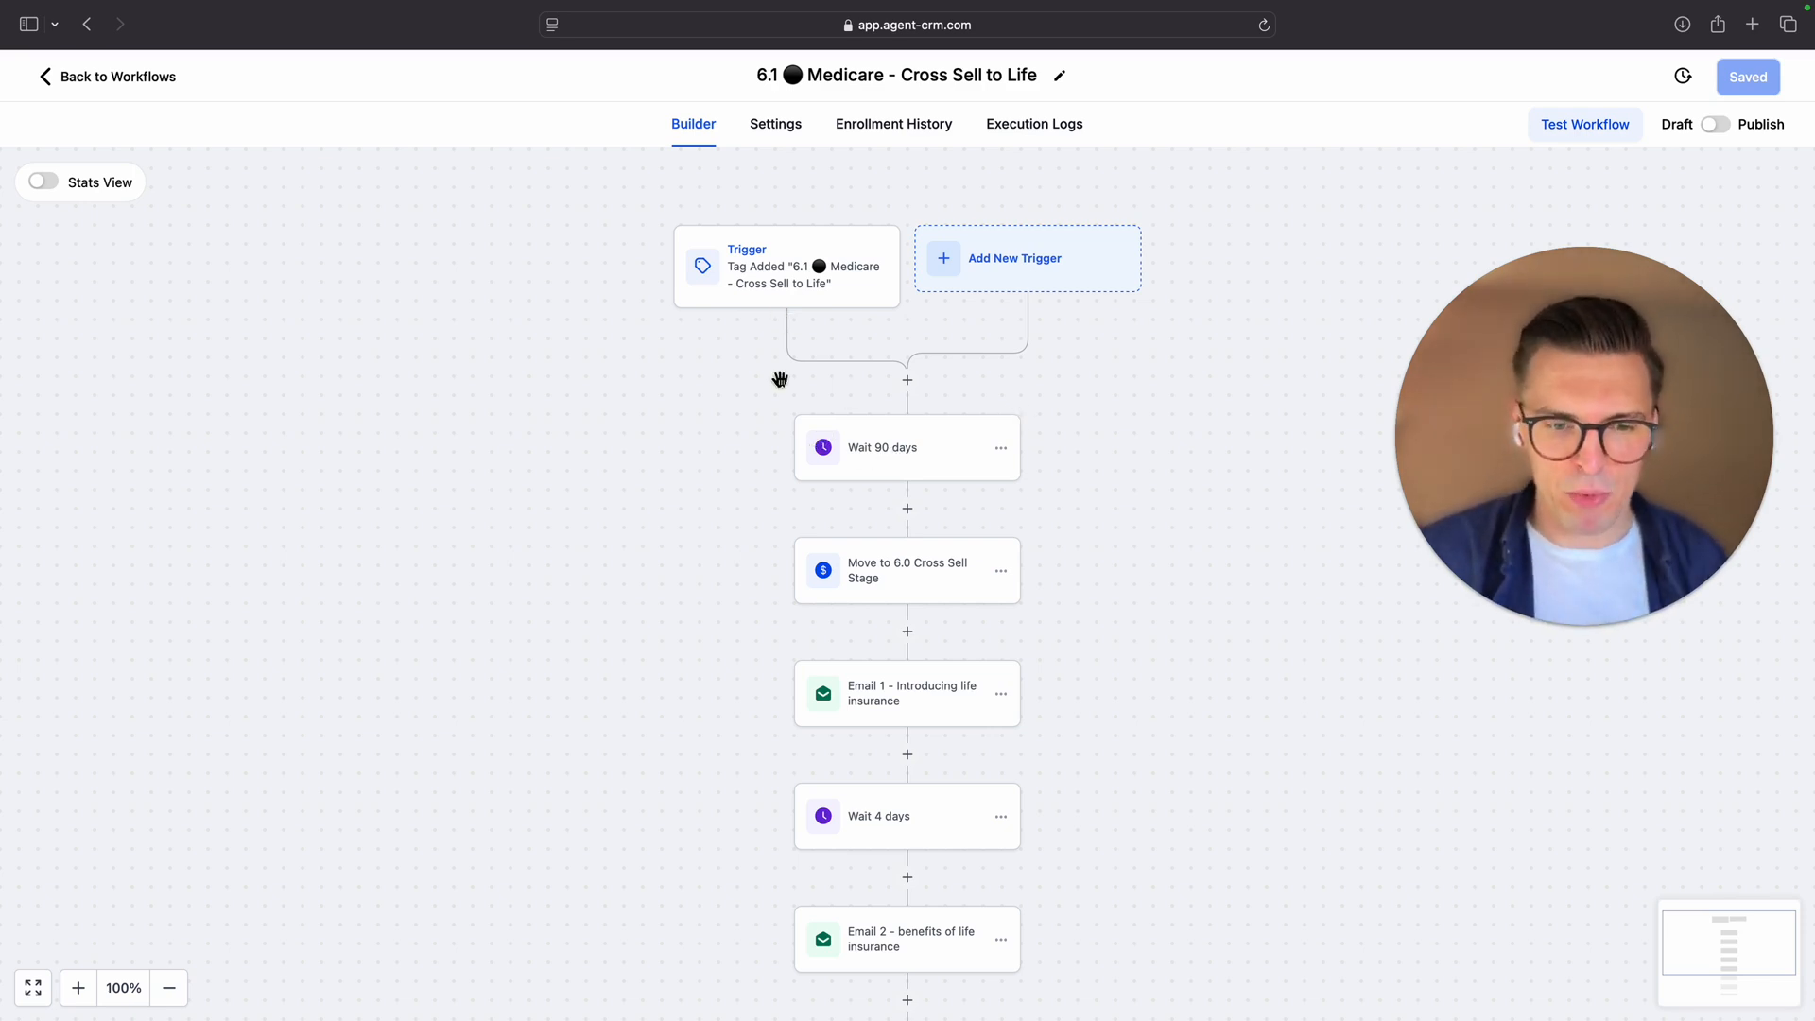
scroll(781, 377, "down", 5)
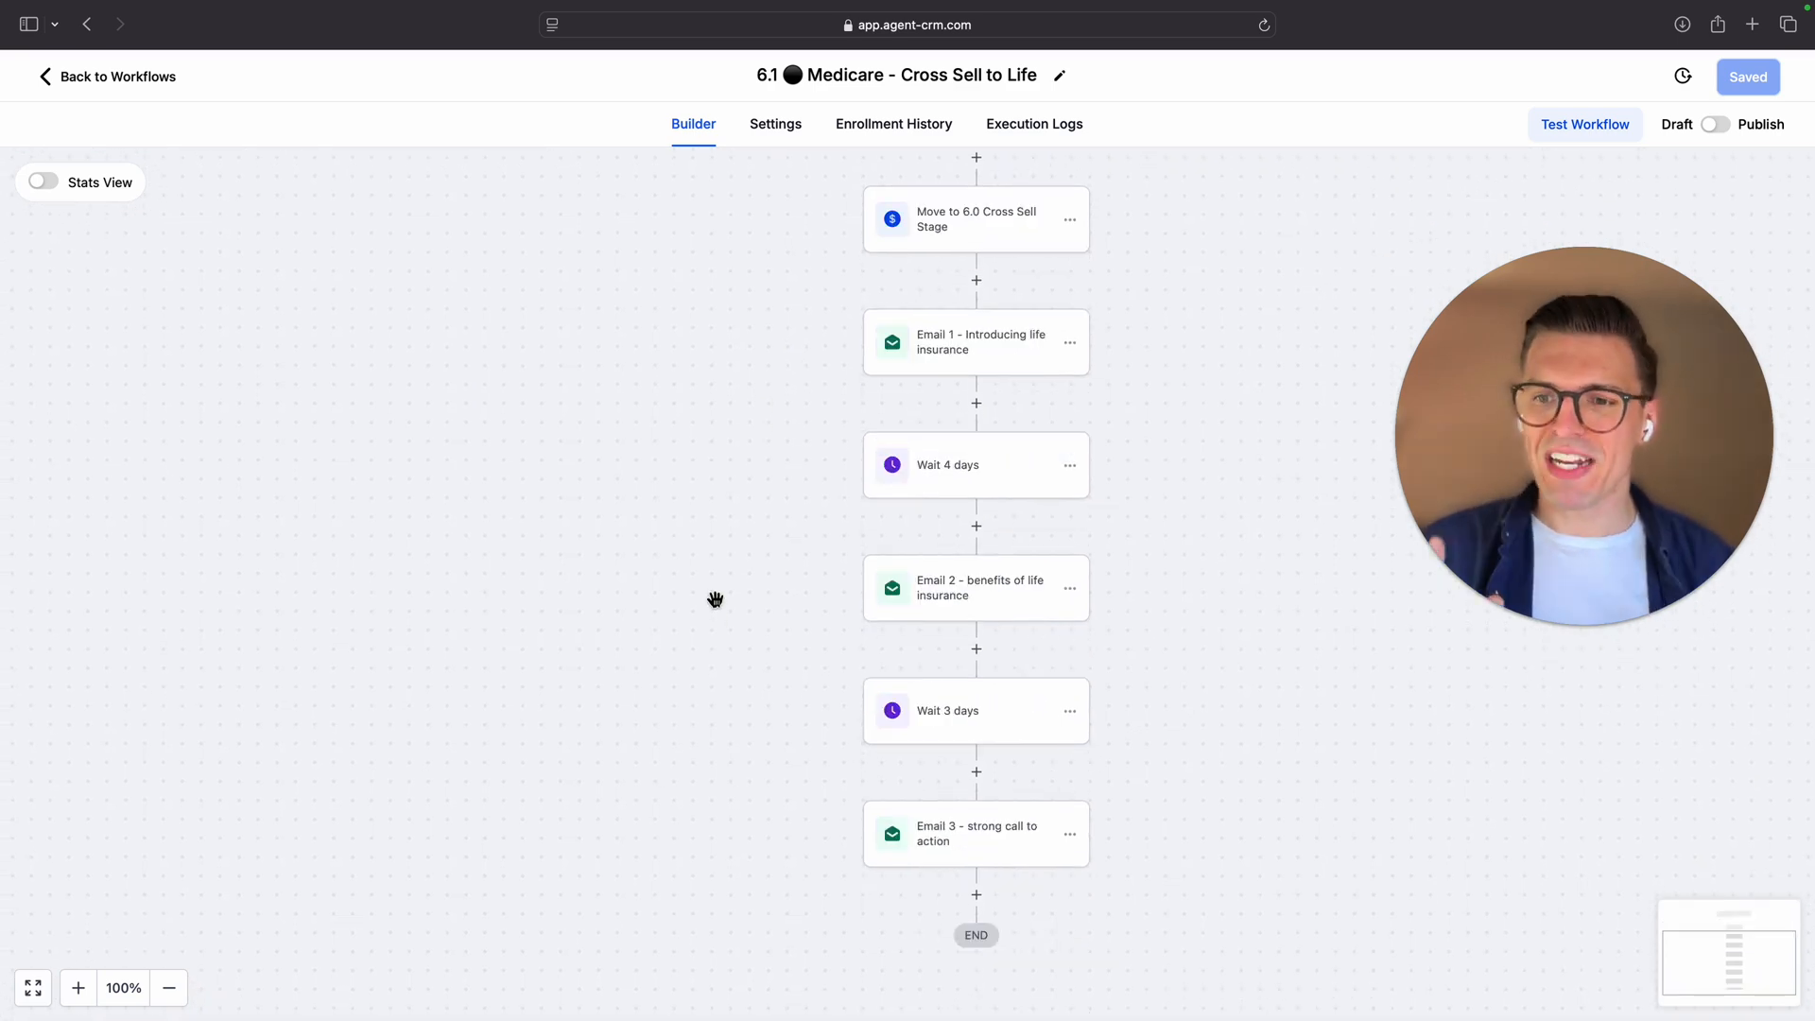
left_click(102, 76)
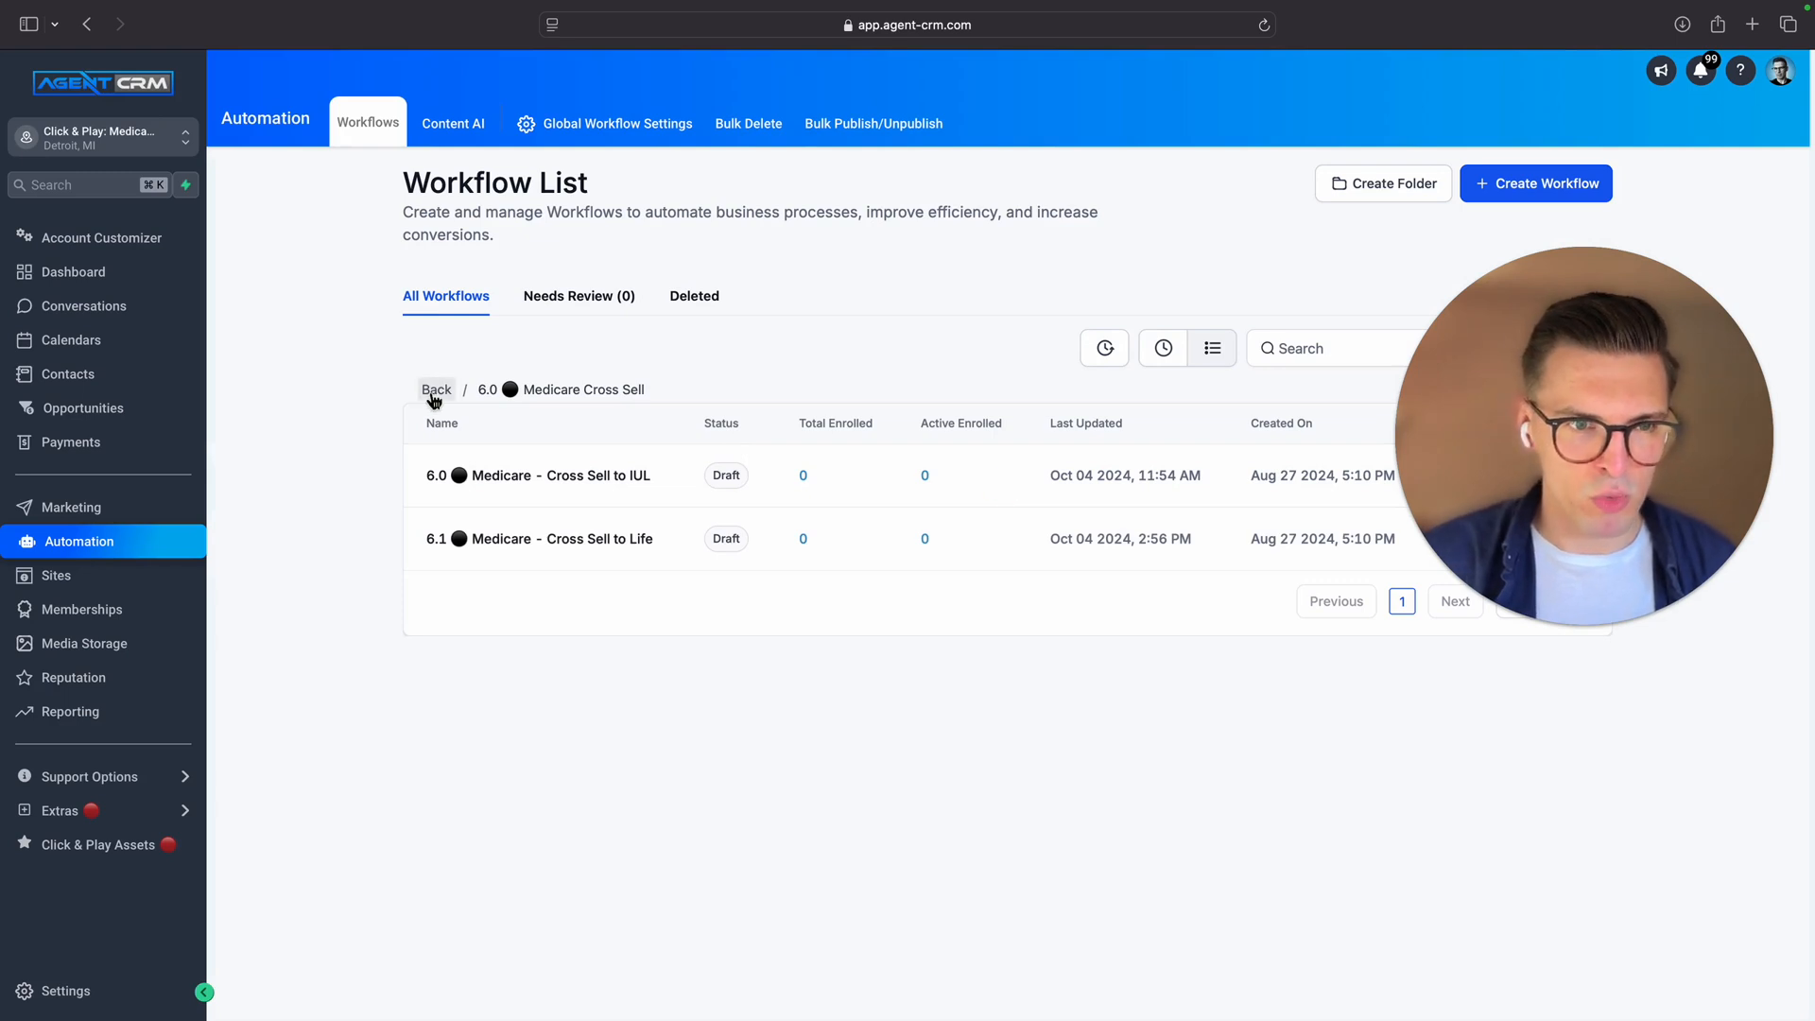
Open the 4.0 Medicare - Sale Made: Confirmation and Send to Onboarding workflow from the Sale Made/Onboarding folder and examine its triggers and actions
left_click(436, 389)
scroll(685, 700, "down", 3)
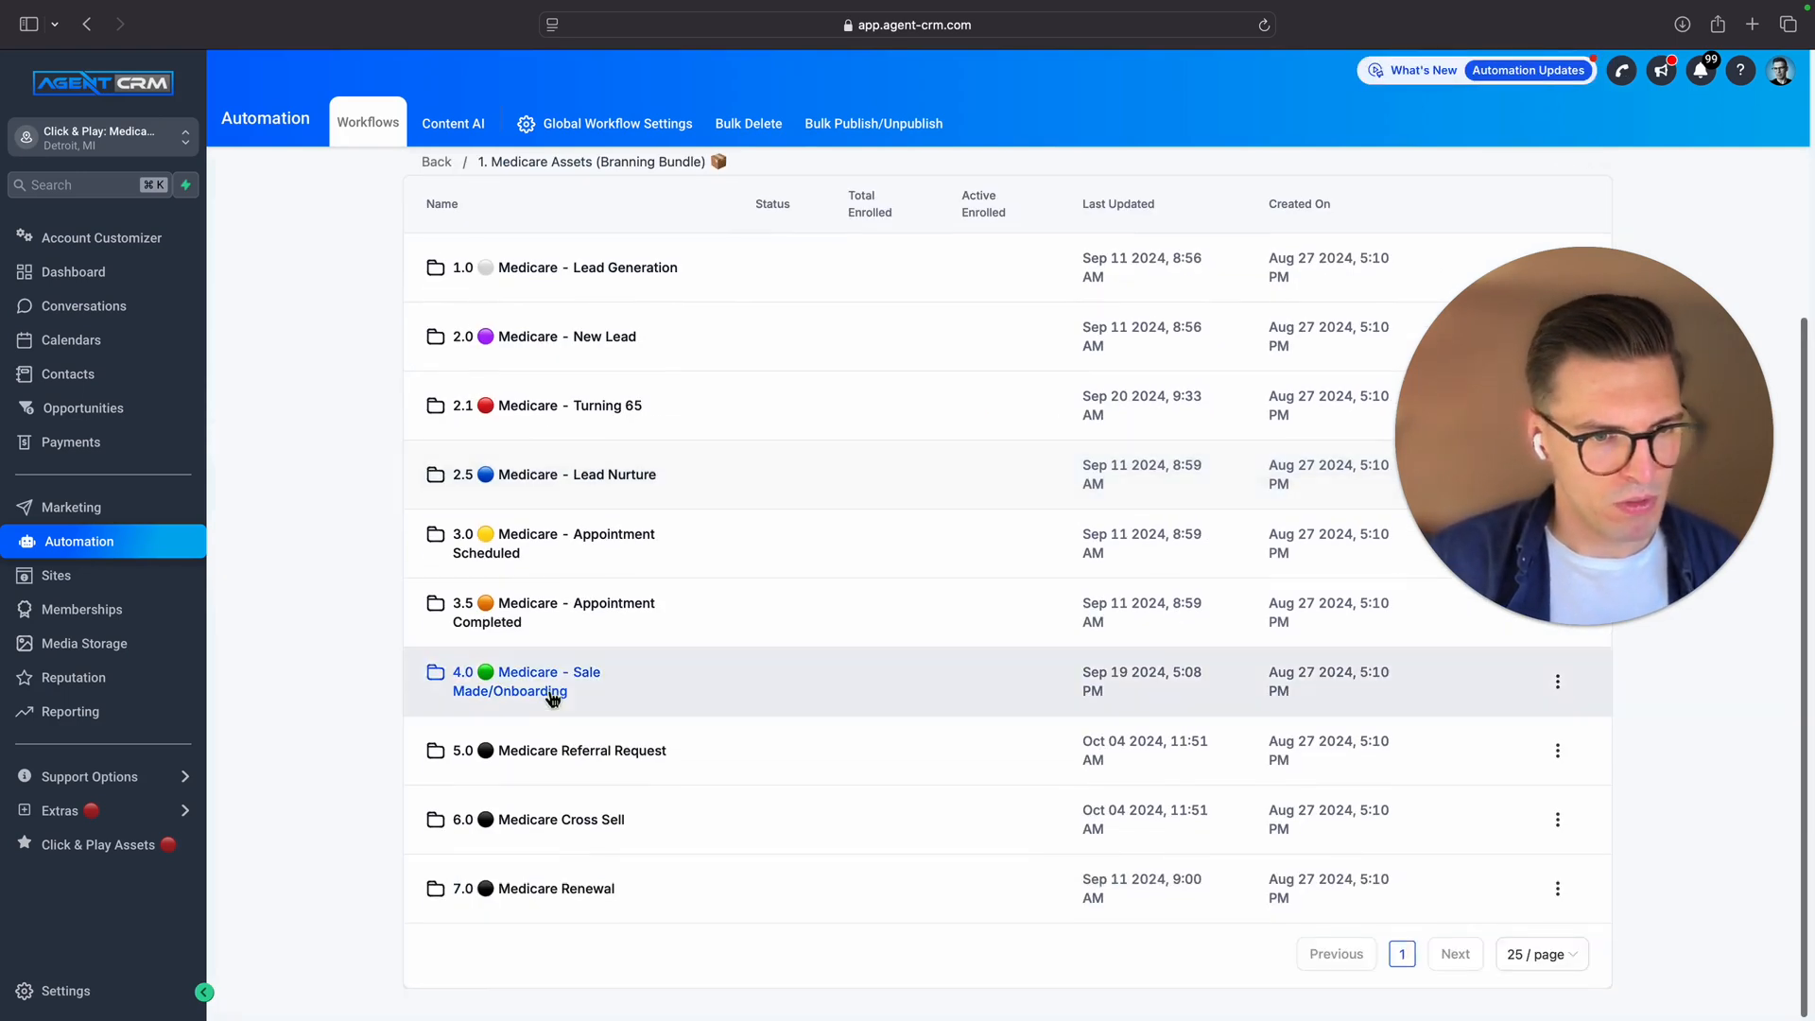
left_click(551, 696)
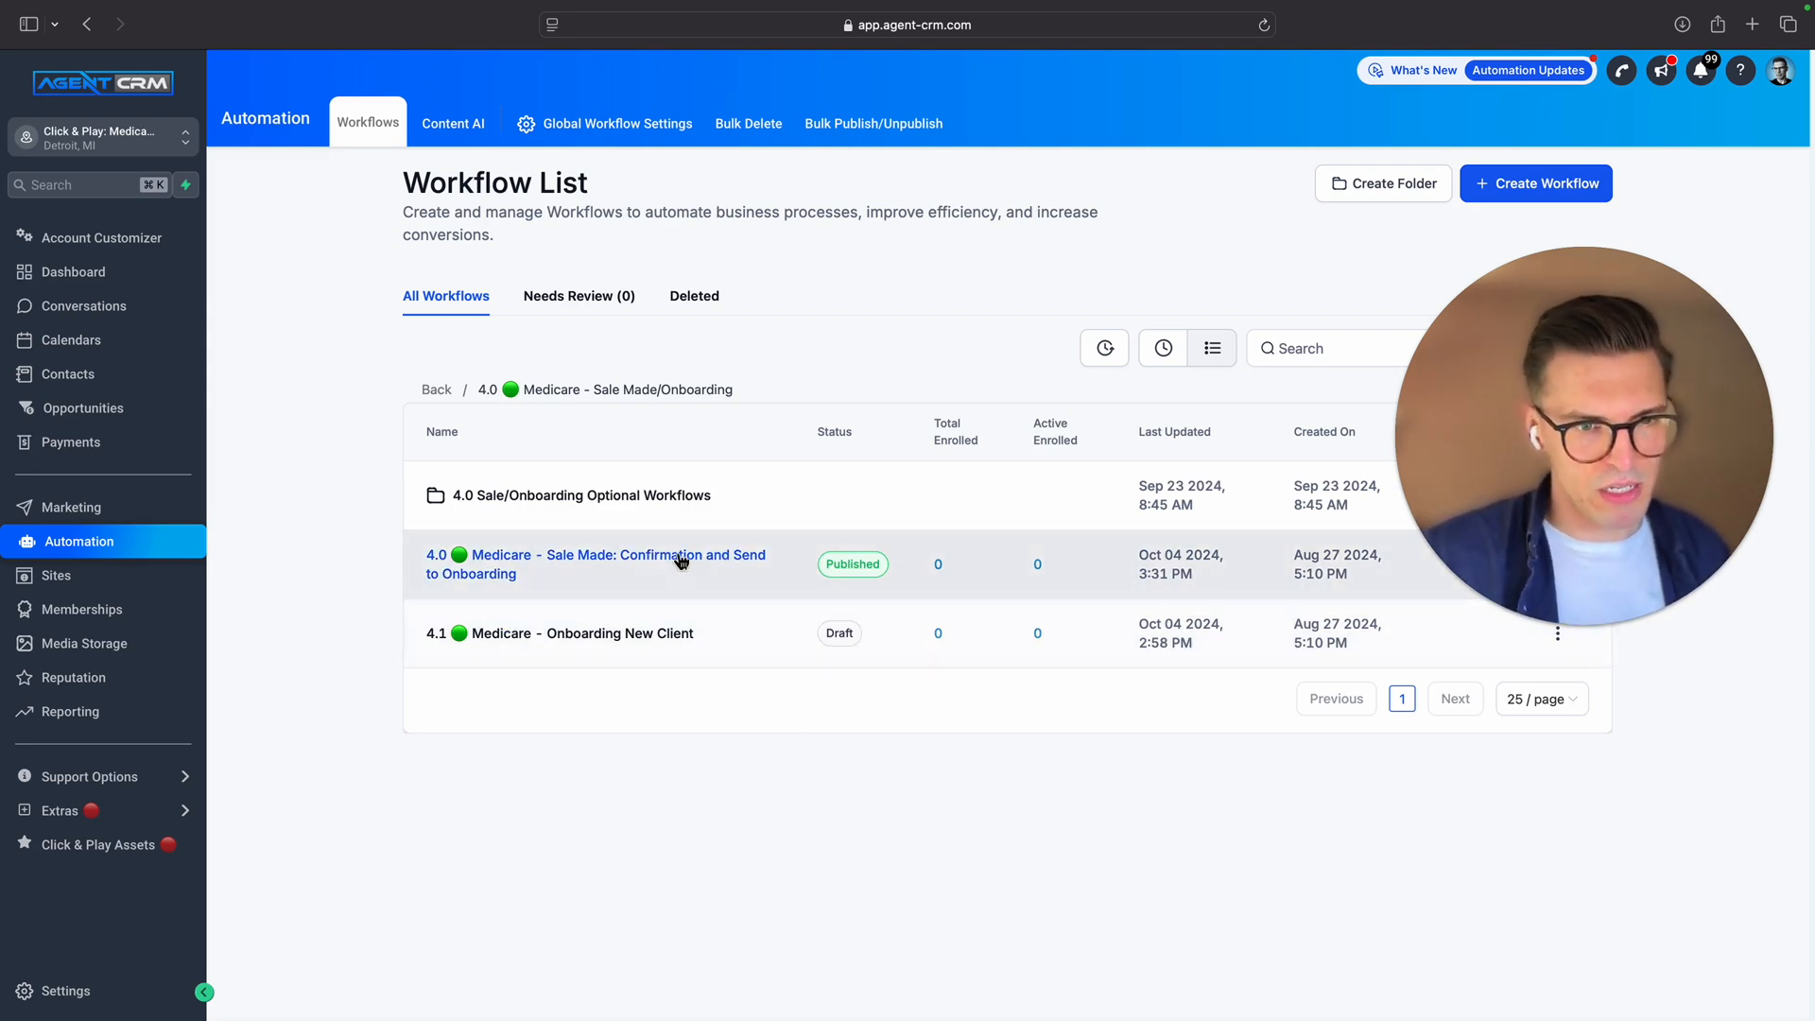
left_click(639, 569)
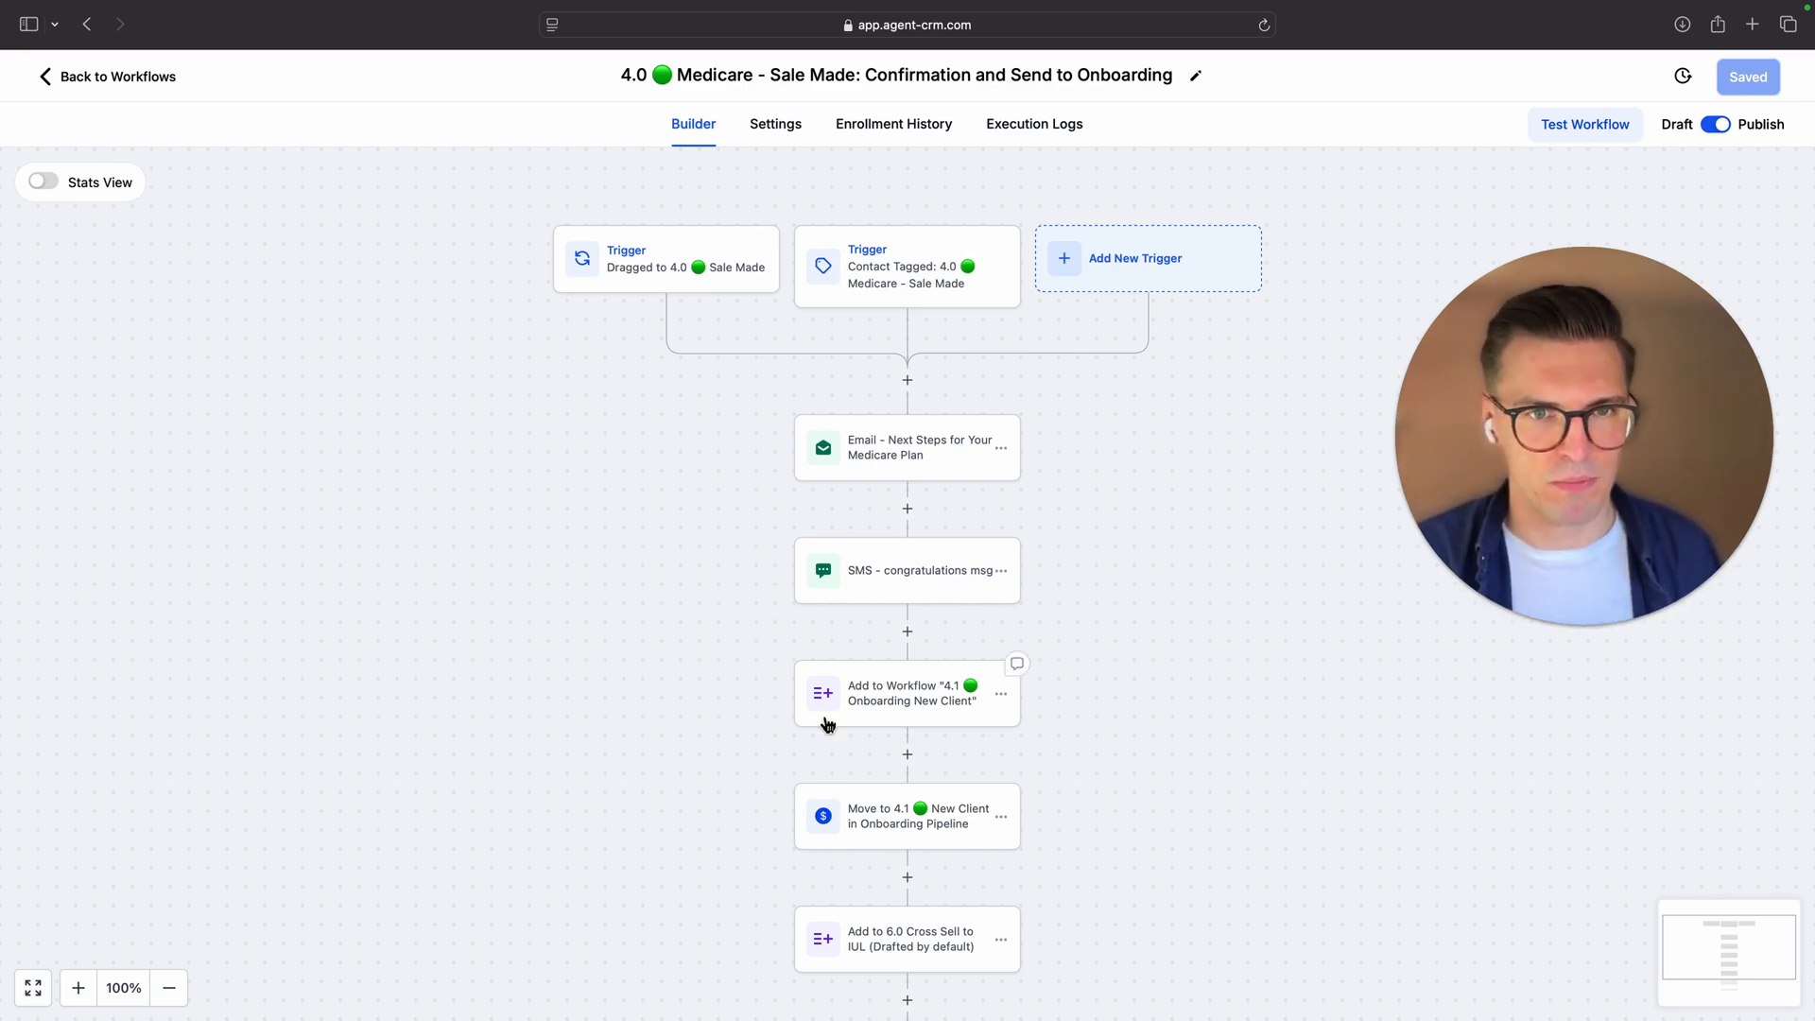
scroll(884, 644, "down", 3)
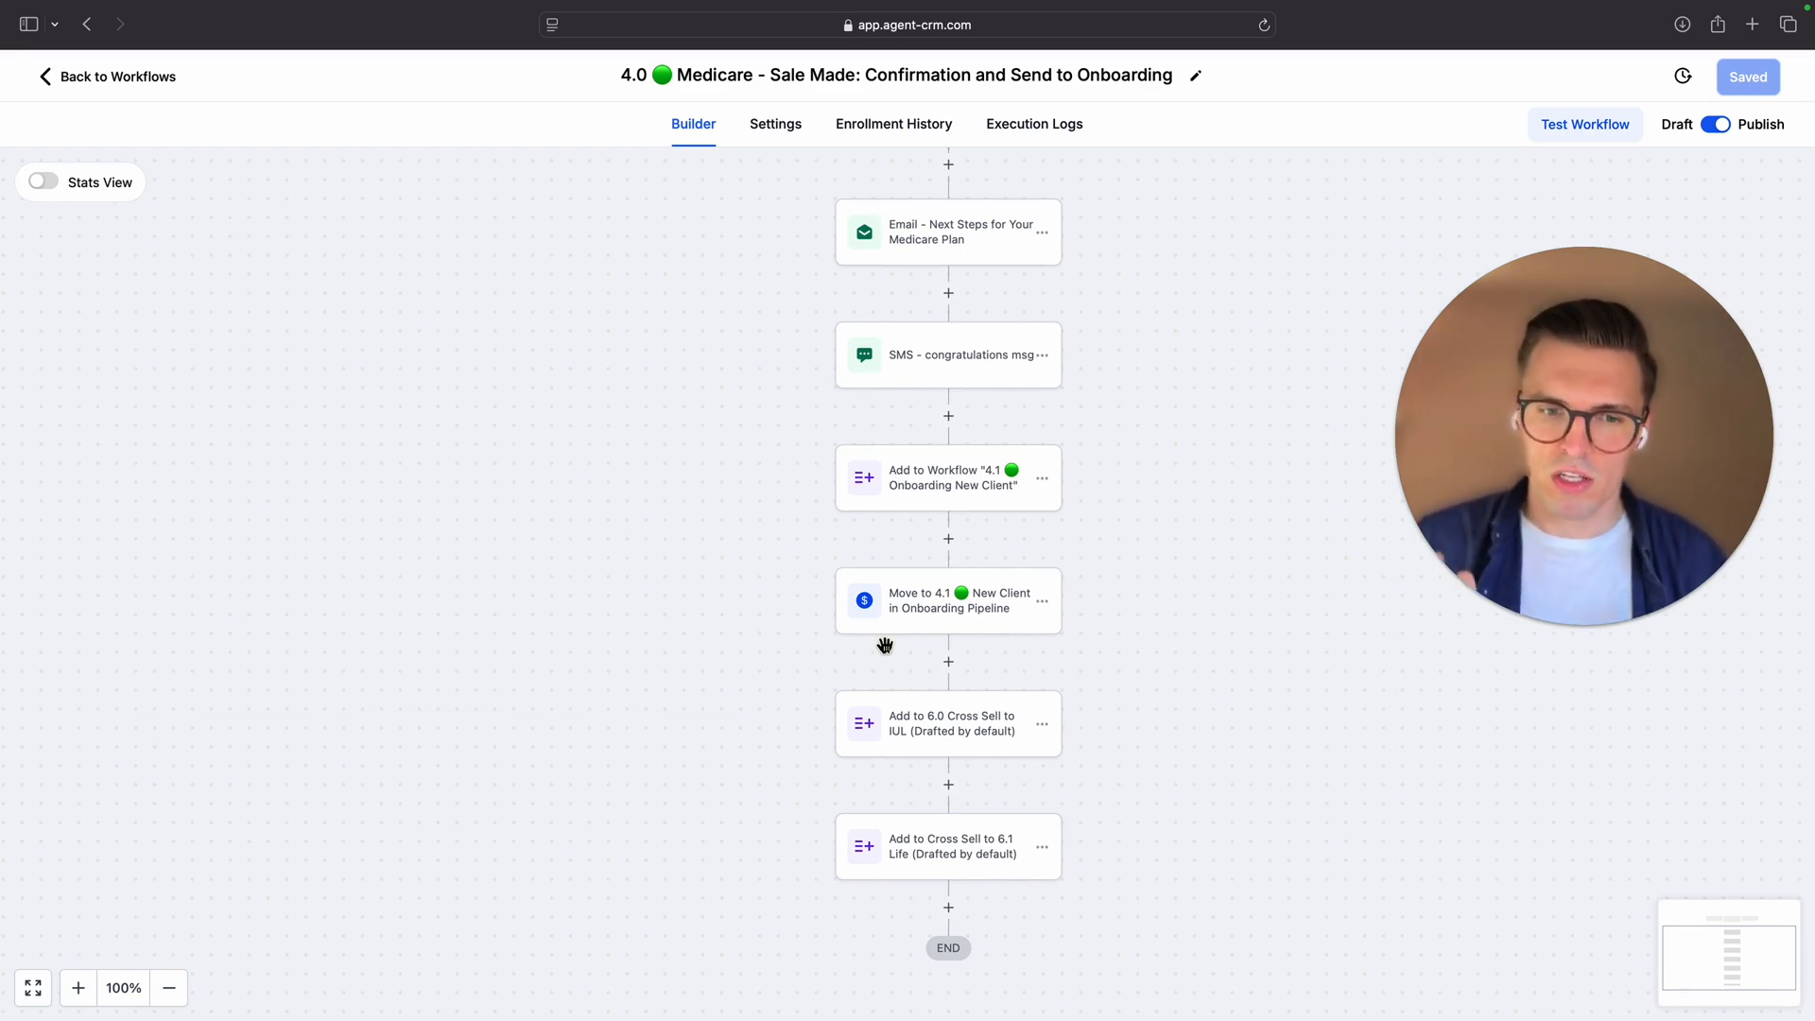
scroll(895, 661, "up", 9)
scroll(911, 669, "down", 2)
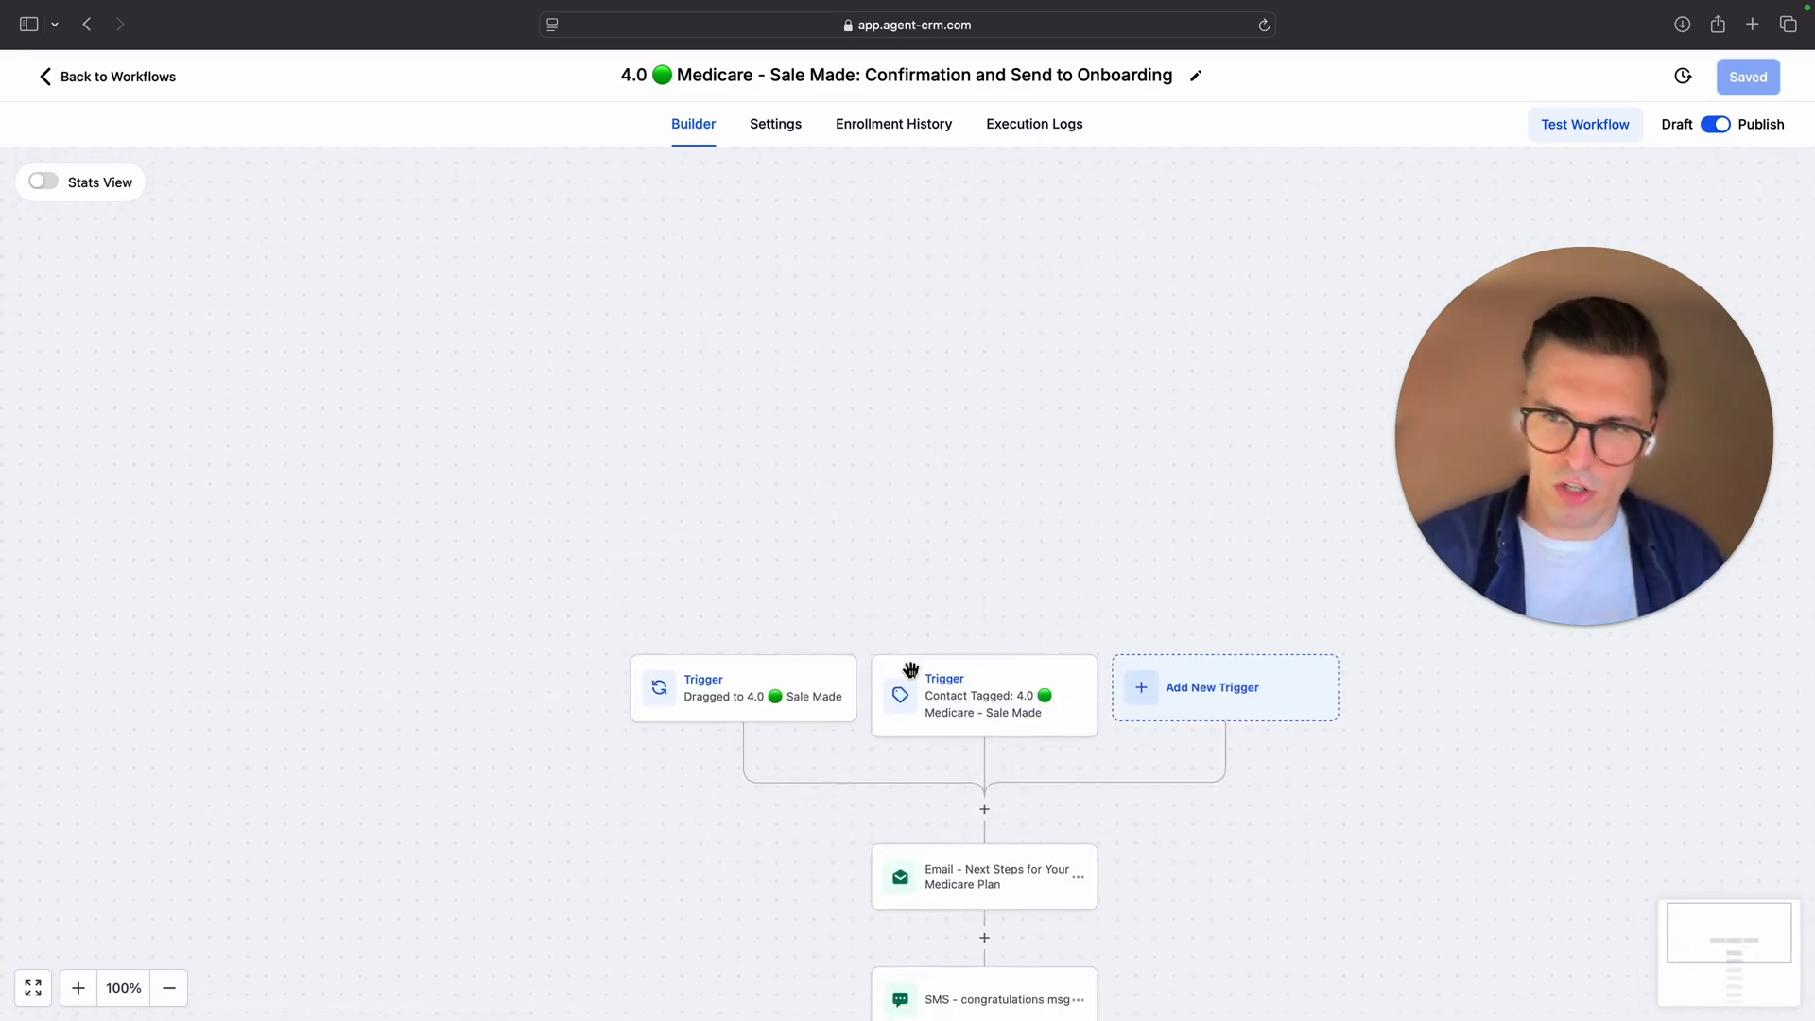
scroll(910, 669, "down", 2)
scroll(909, 669, "down", 2)
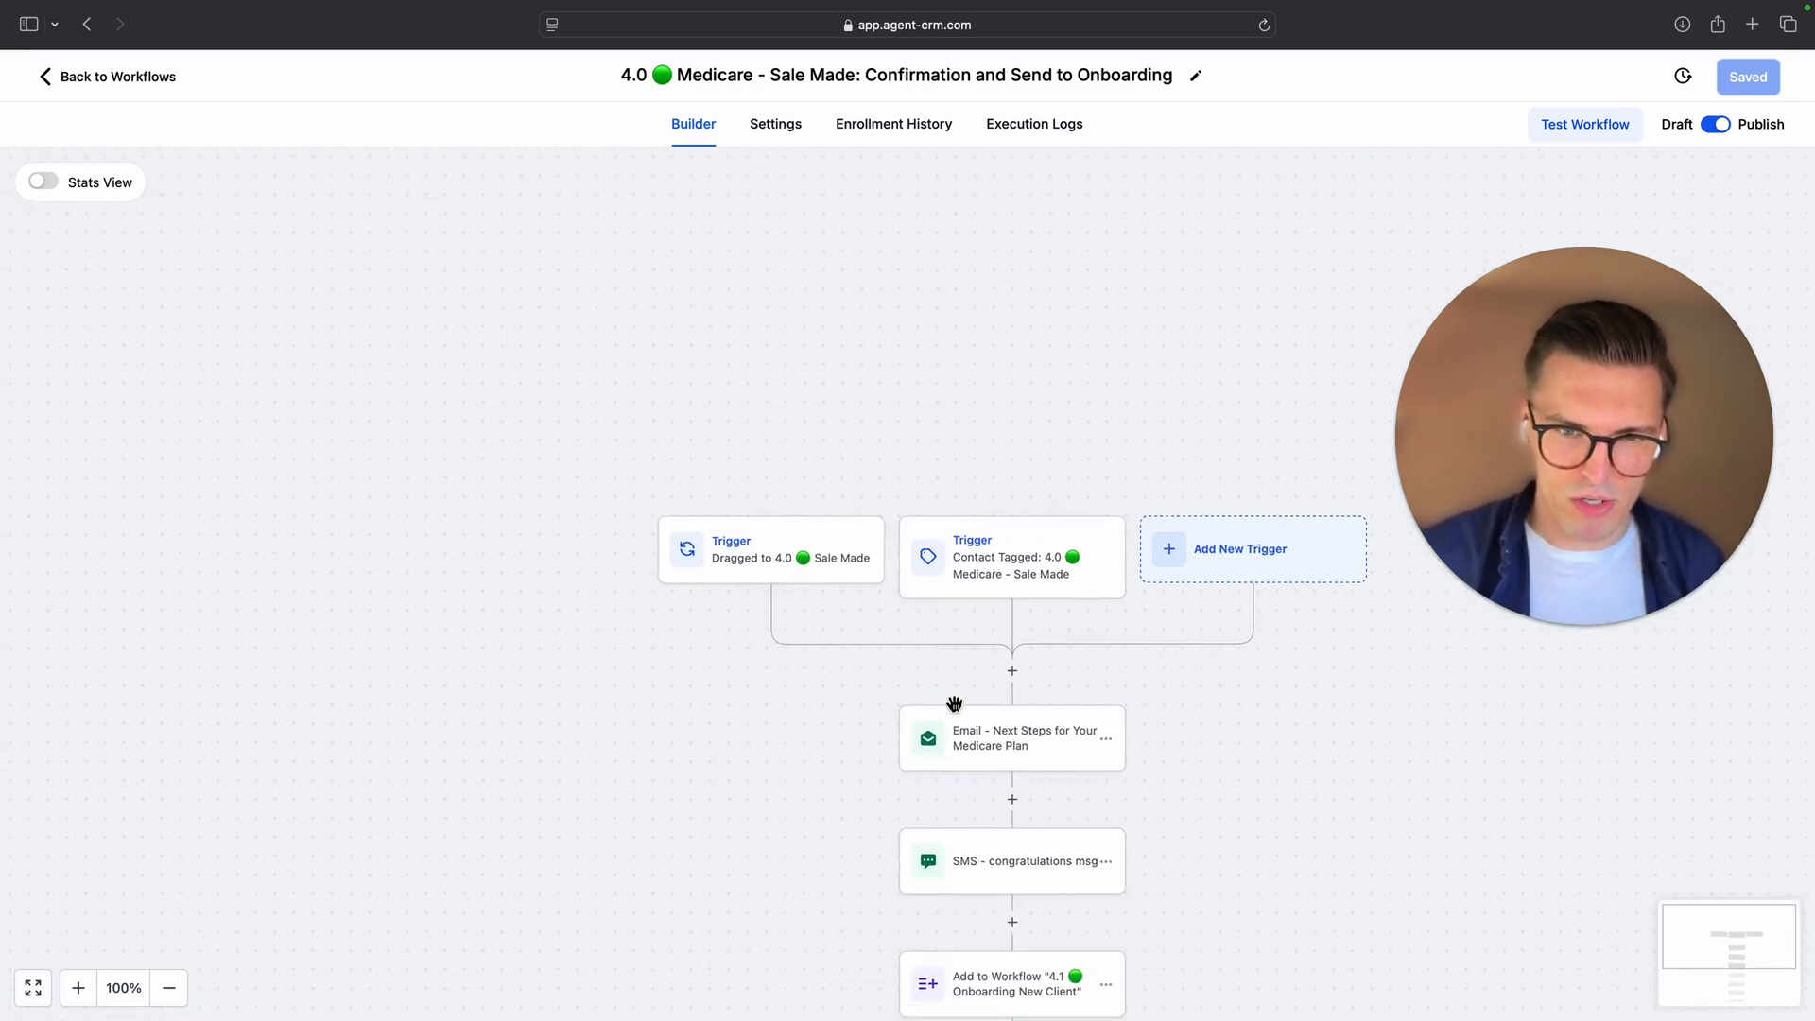
Examine the onboarding and cross-sell actions through the end of the Sale Made workflow, and return to the Branning Bundle folder list
scroll(955, 701, "down", 5)
scroll(1005, 766, "down", 2)
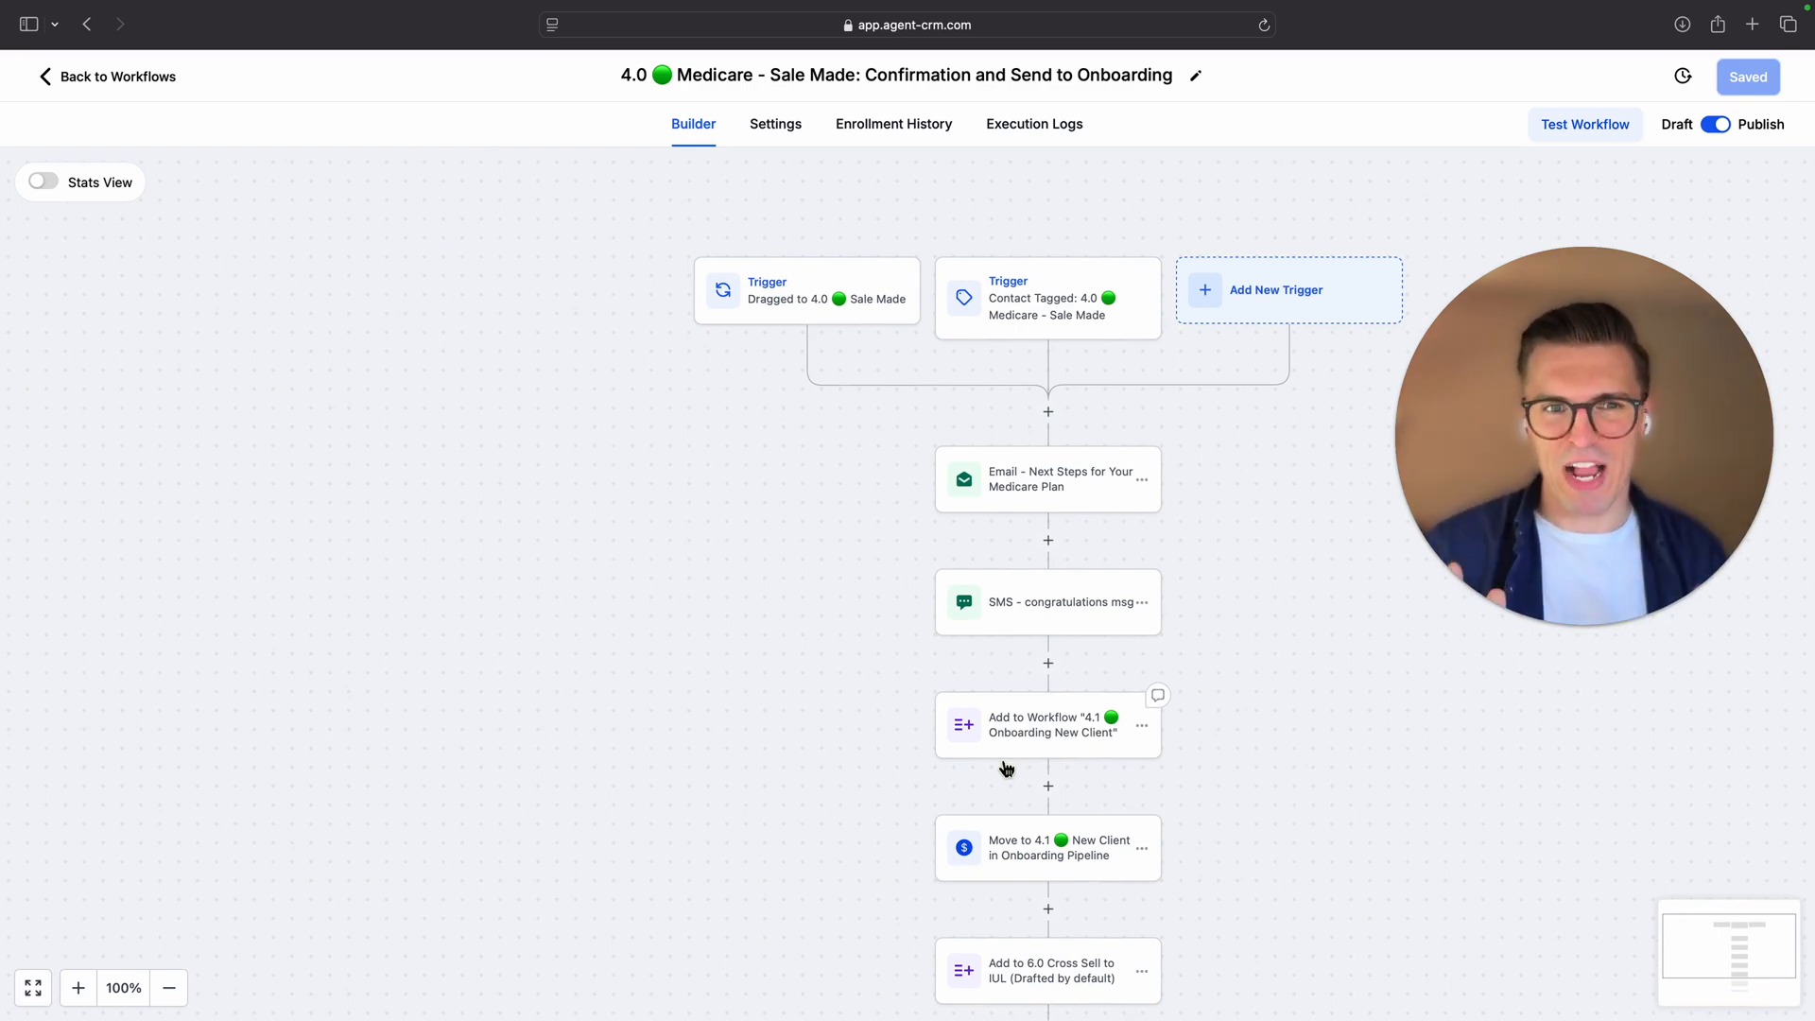
scroll(1044, 765, "down", 5)
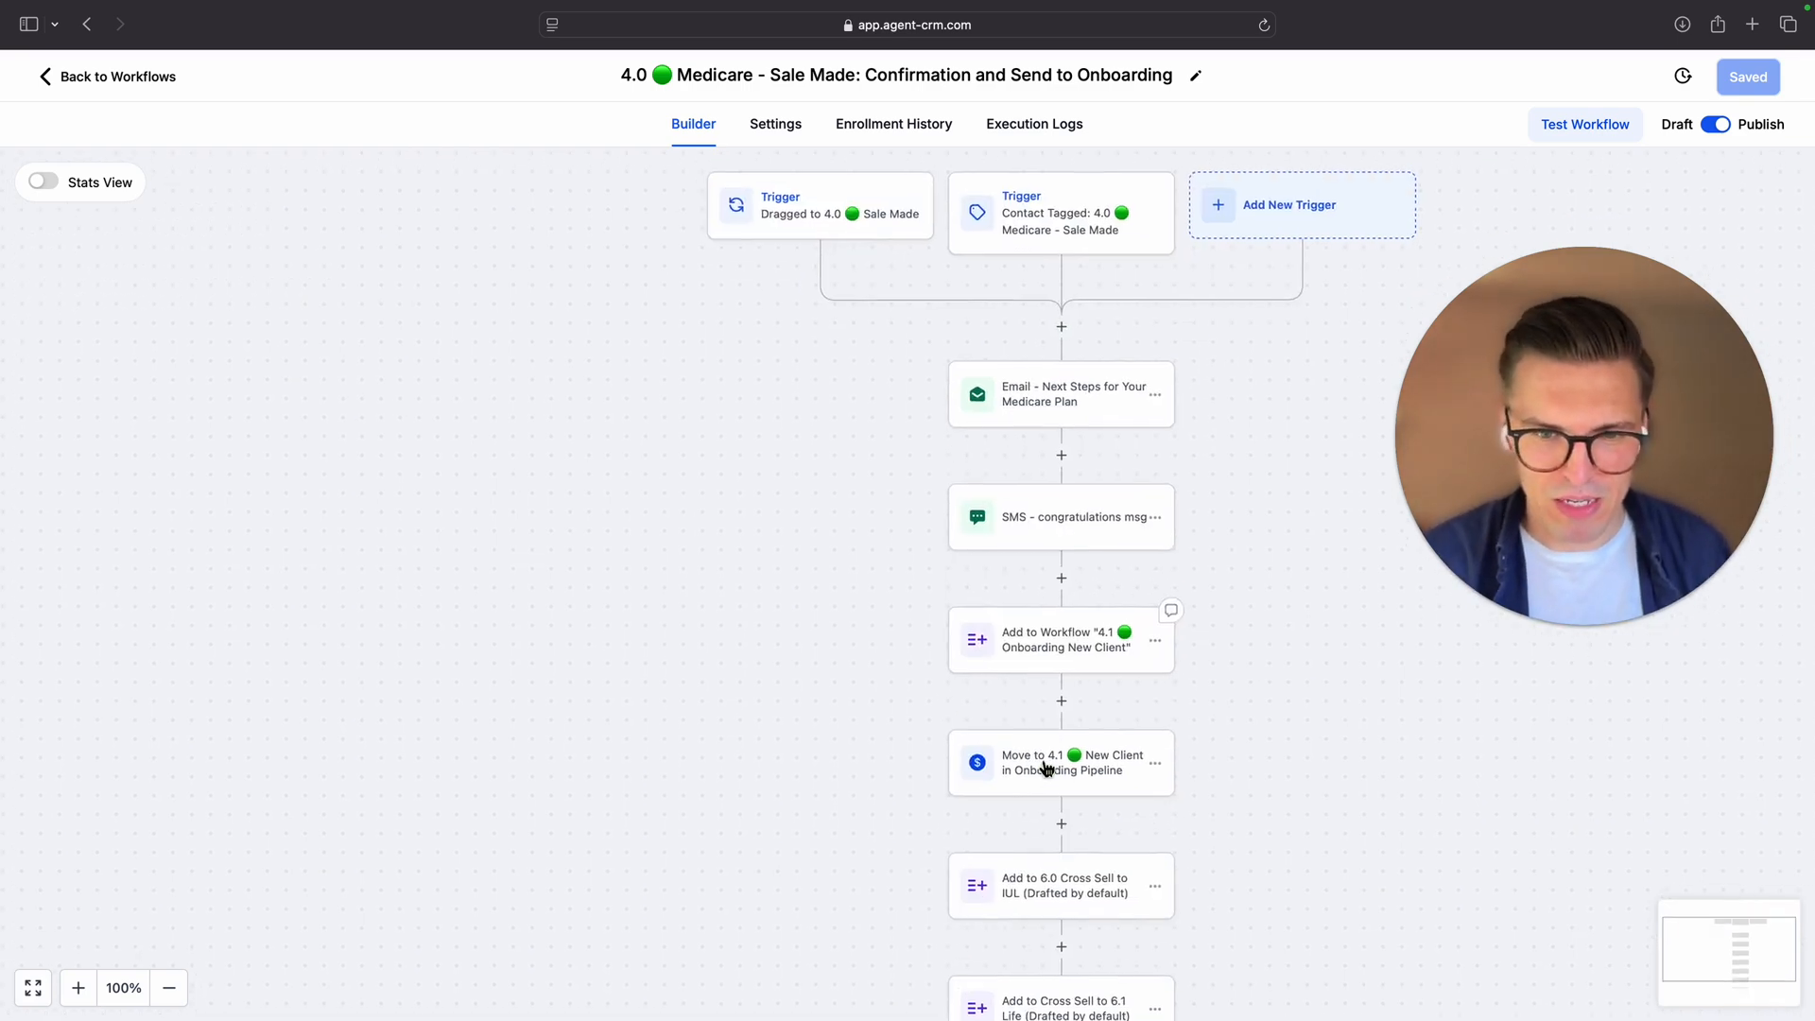
scroll(1046, 768, "down", 3)
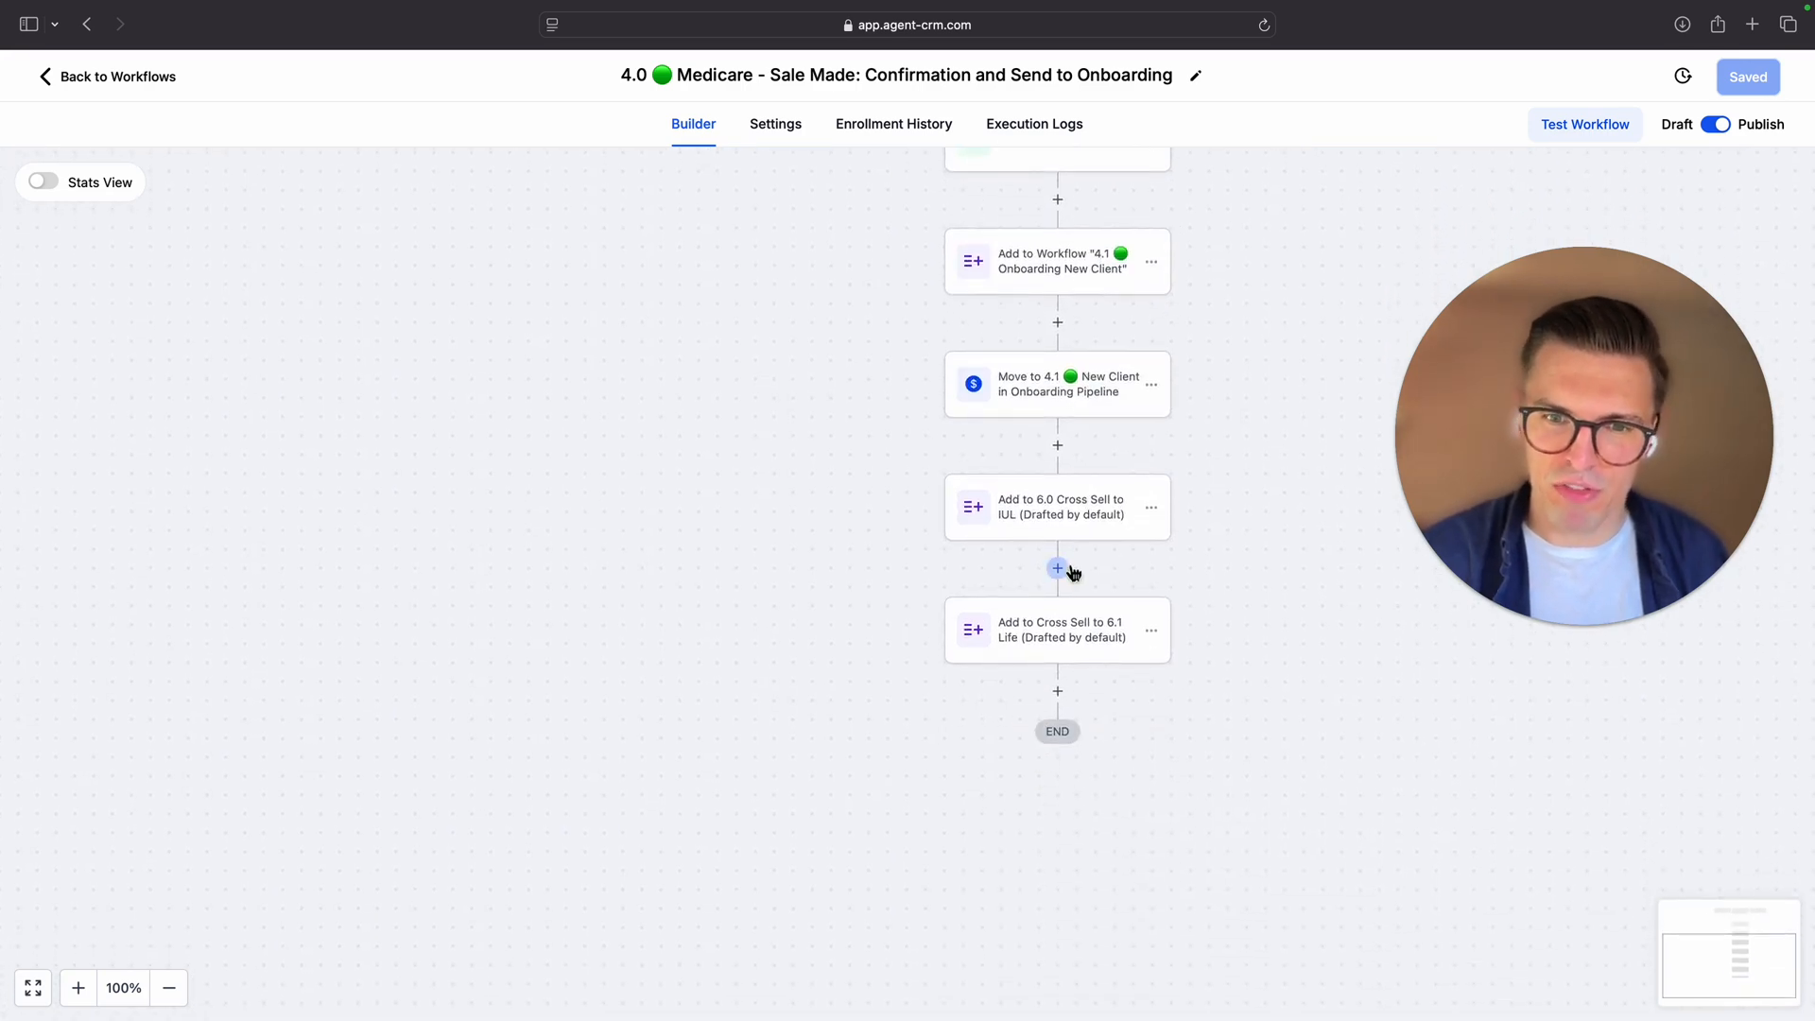
scroll(1050, 548, "up", 3)
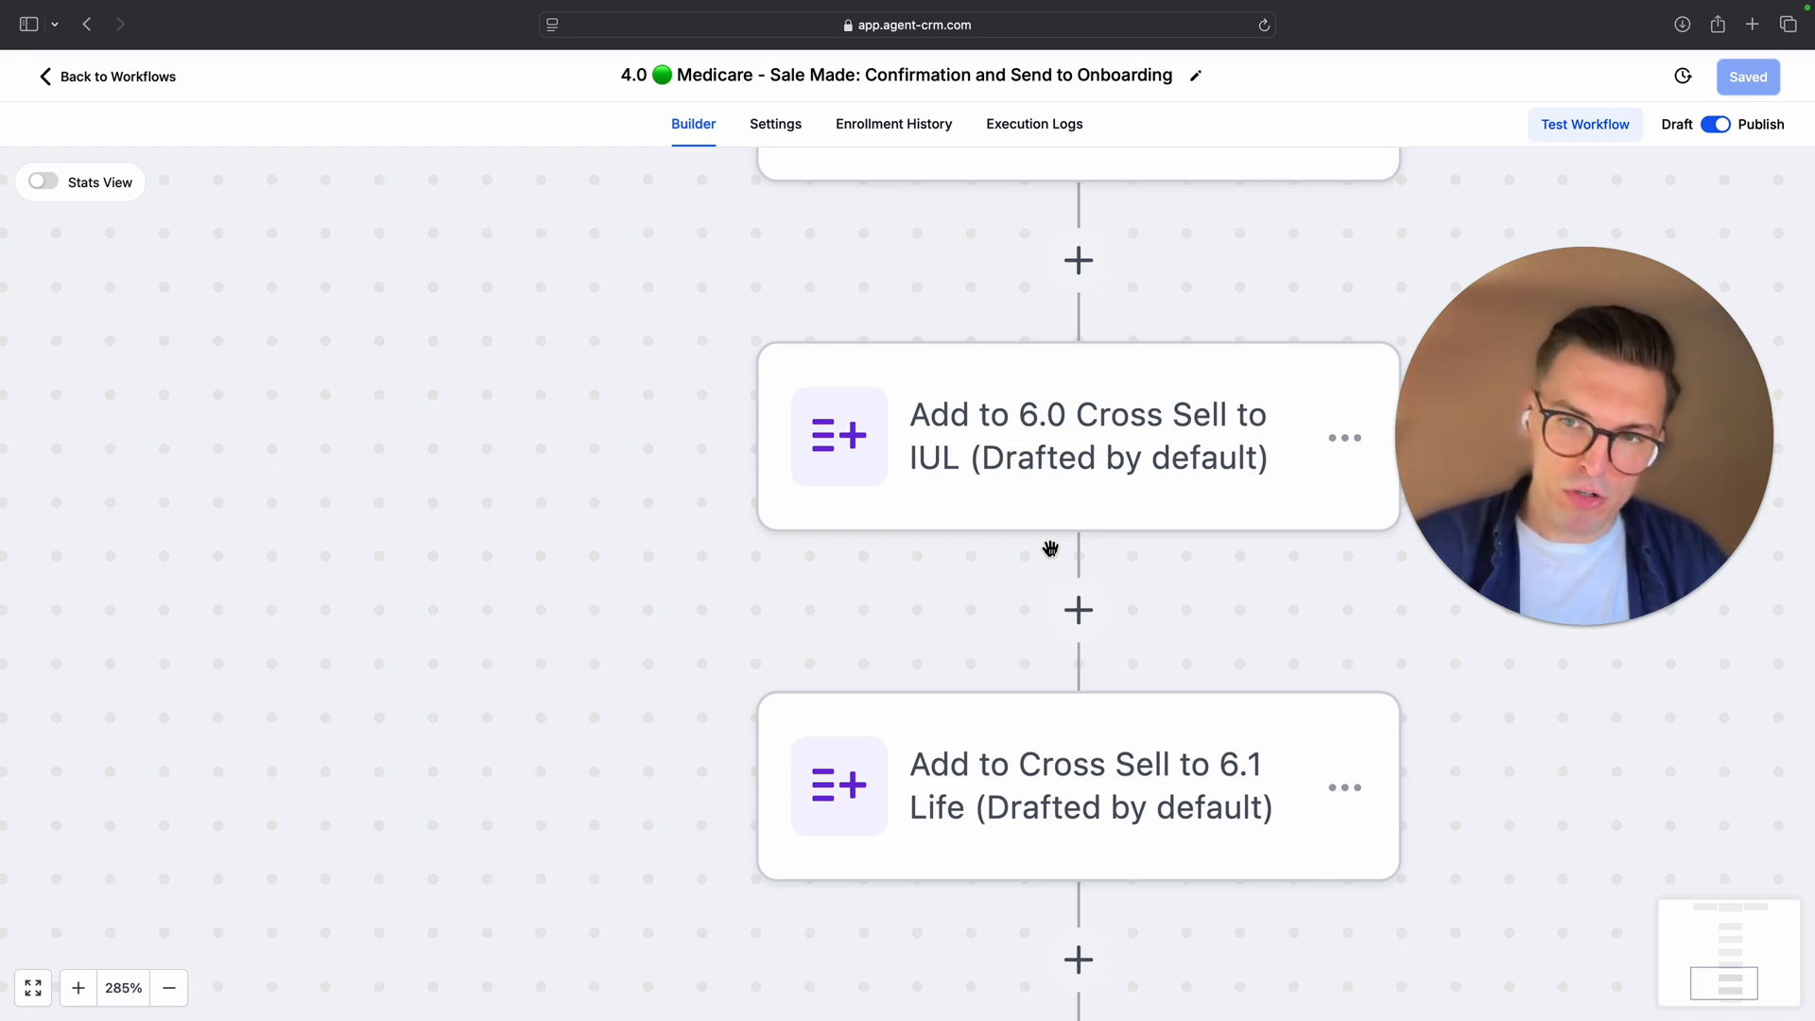
scroll(1050, 544, "down", 5)
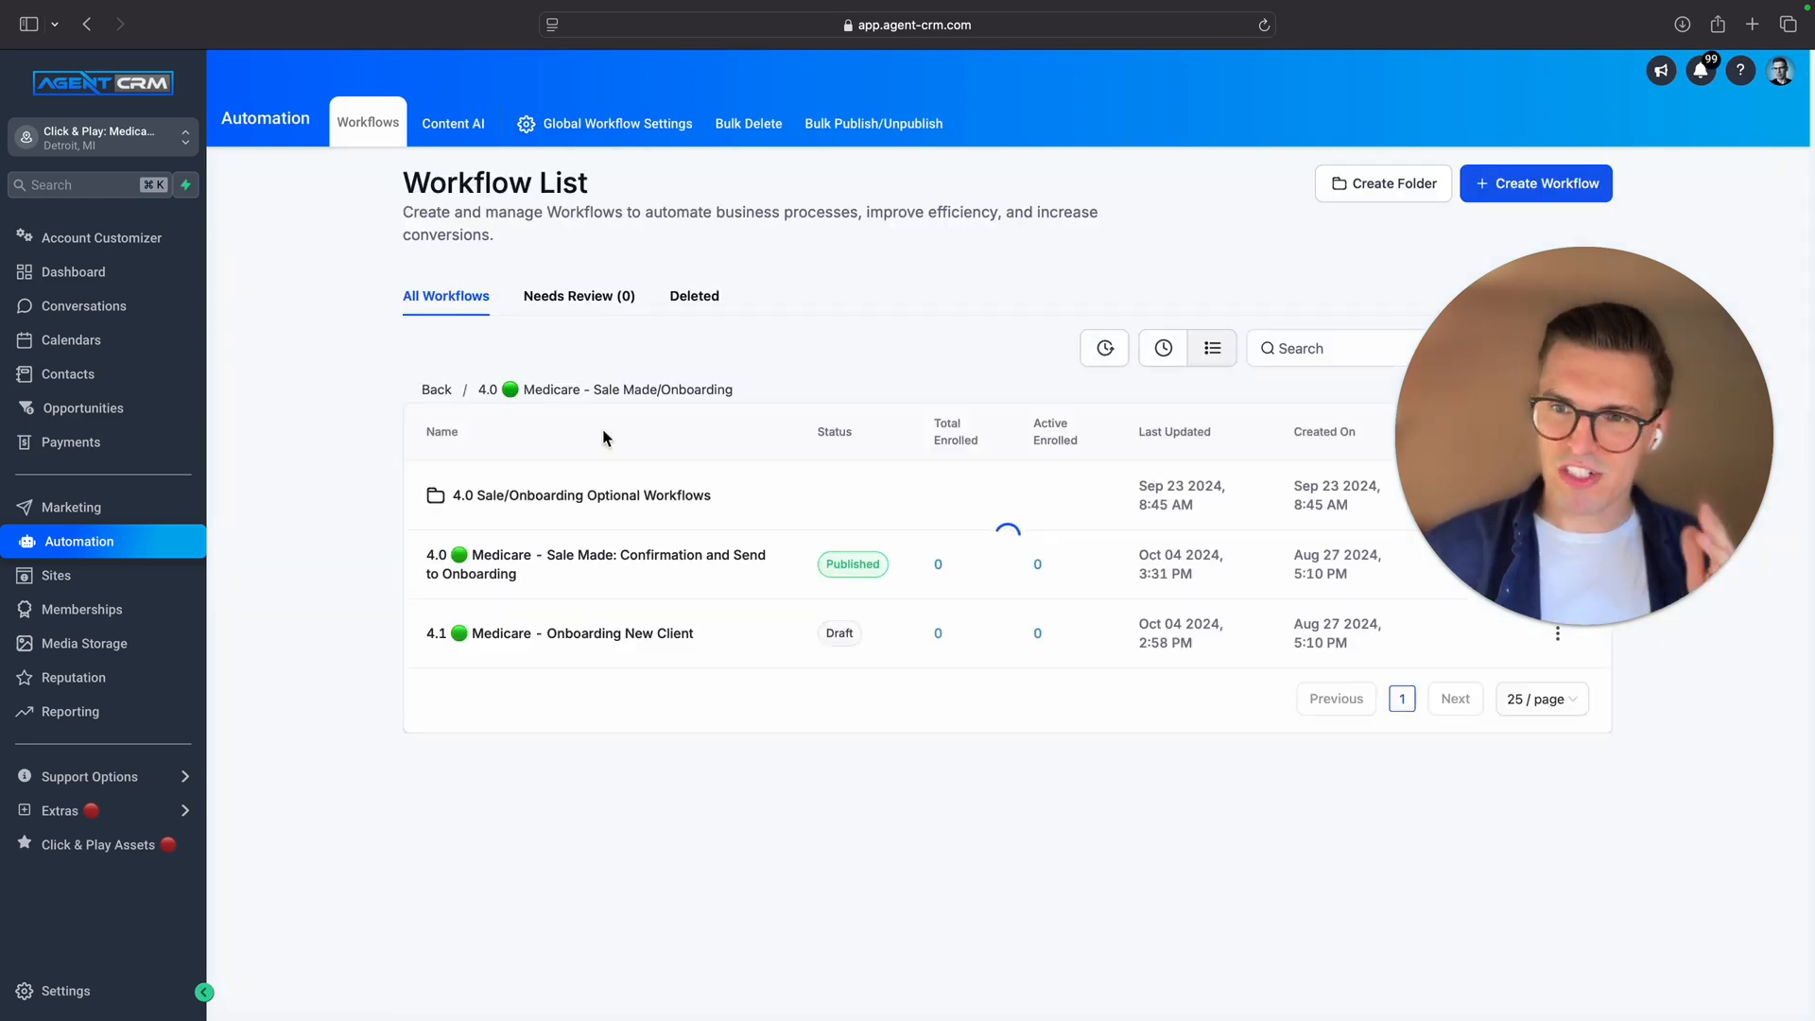
left_click(439, 392)
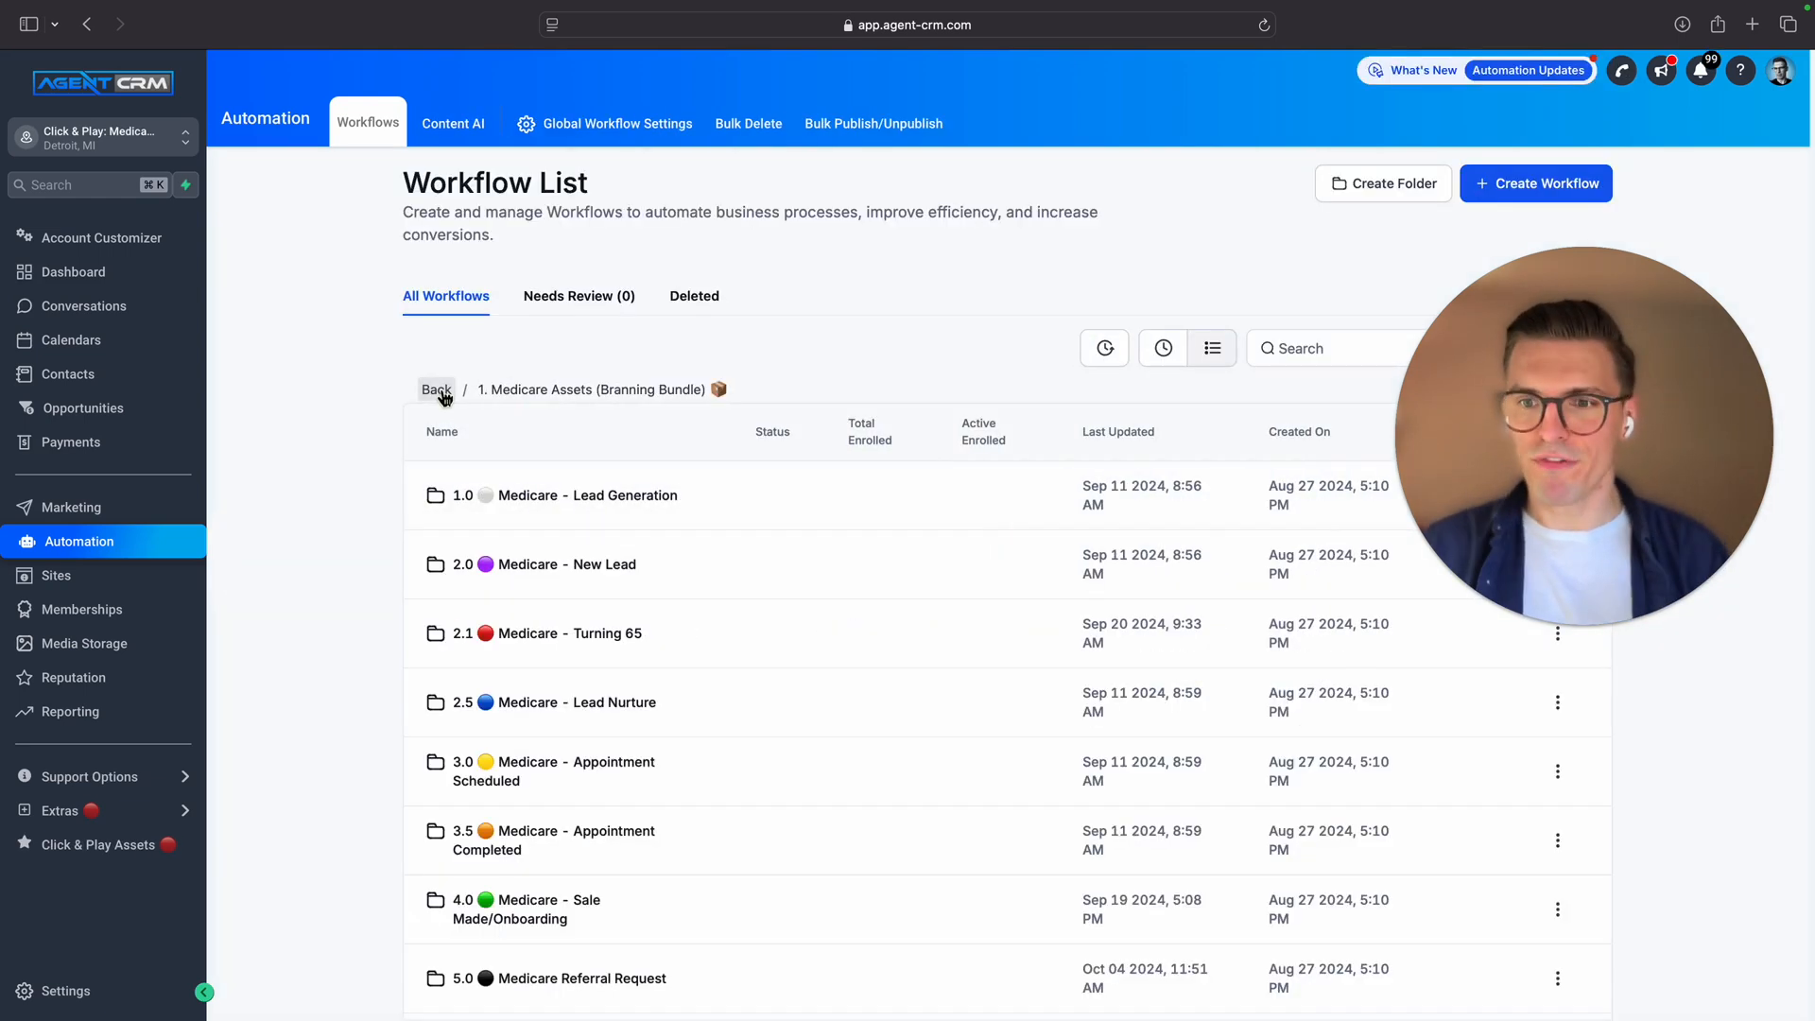
scroll(445, 633, "down", 5)
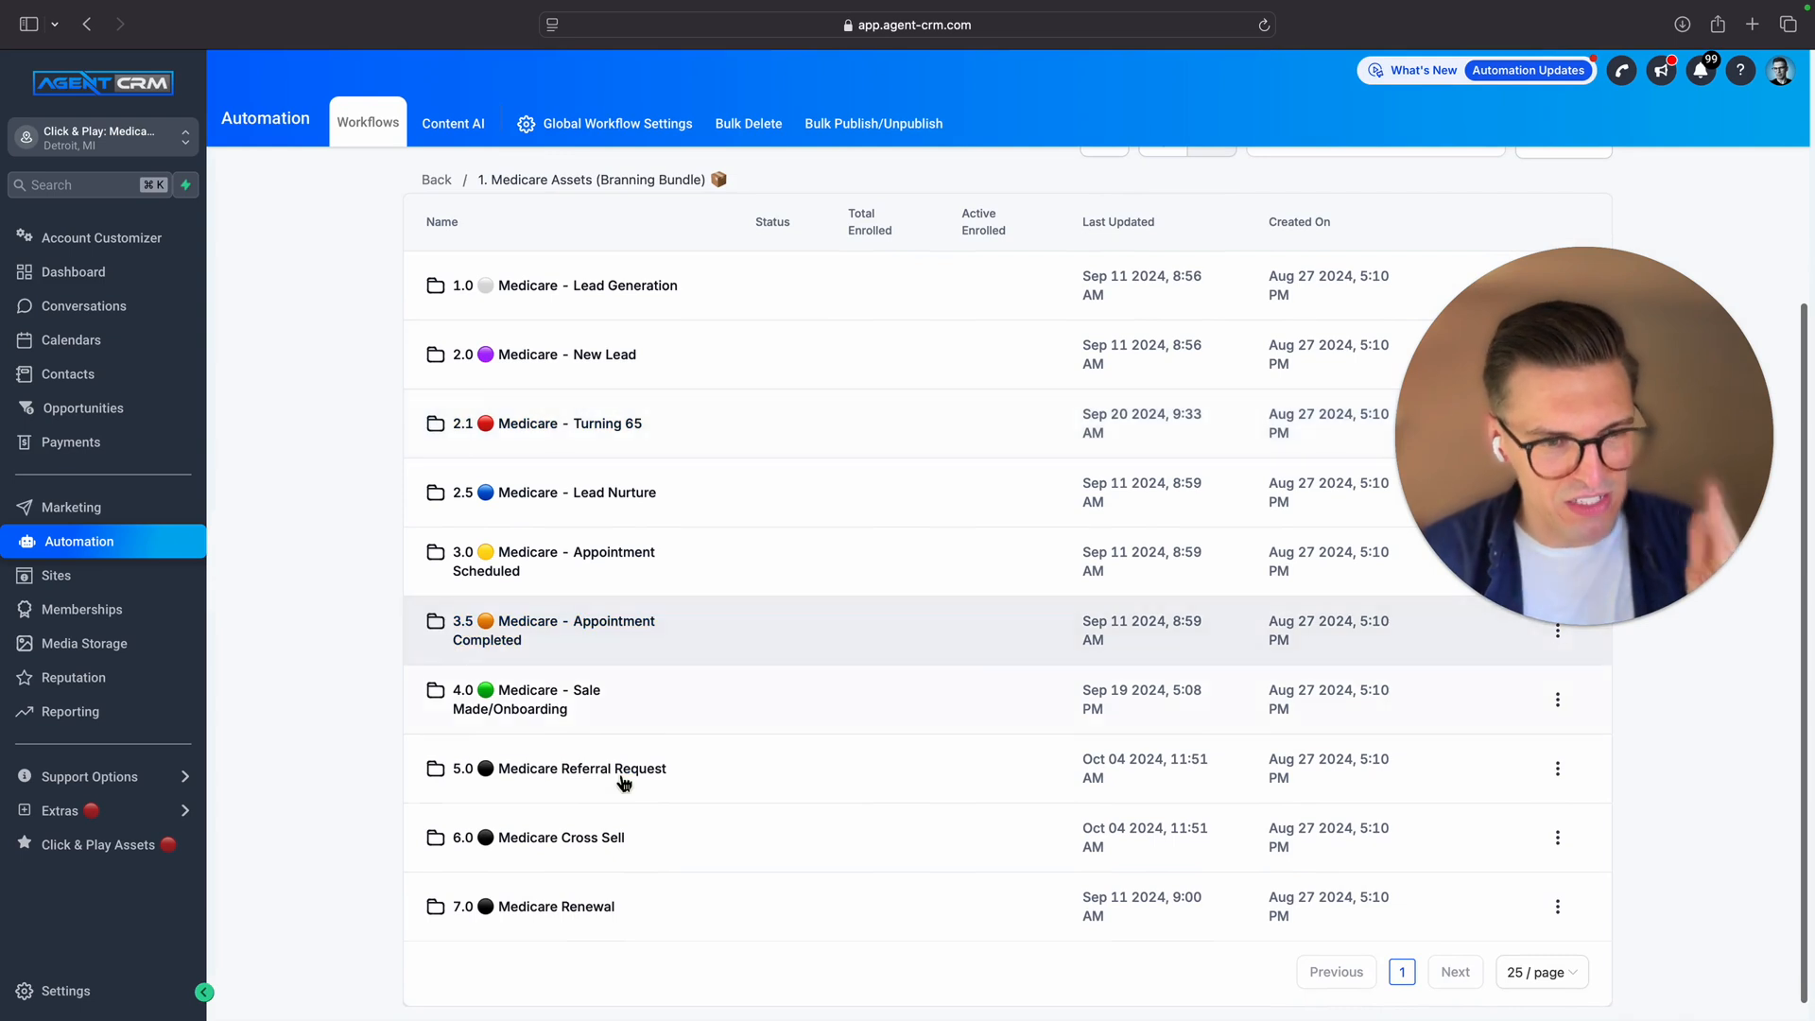
left_click(587, 886)
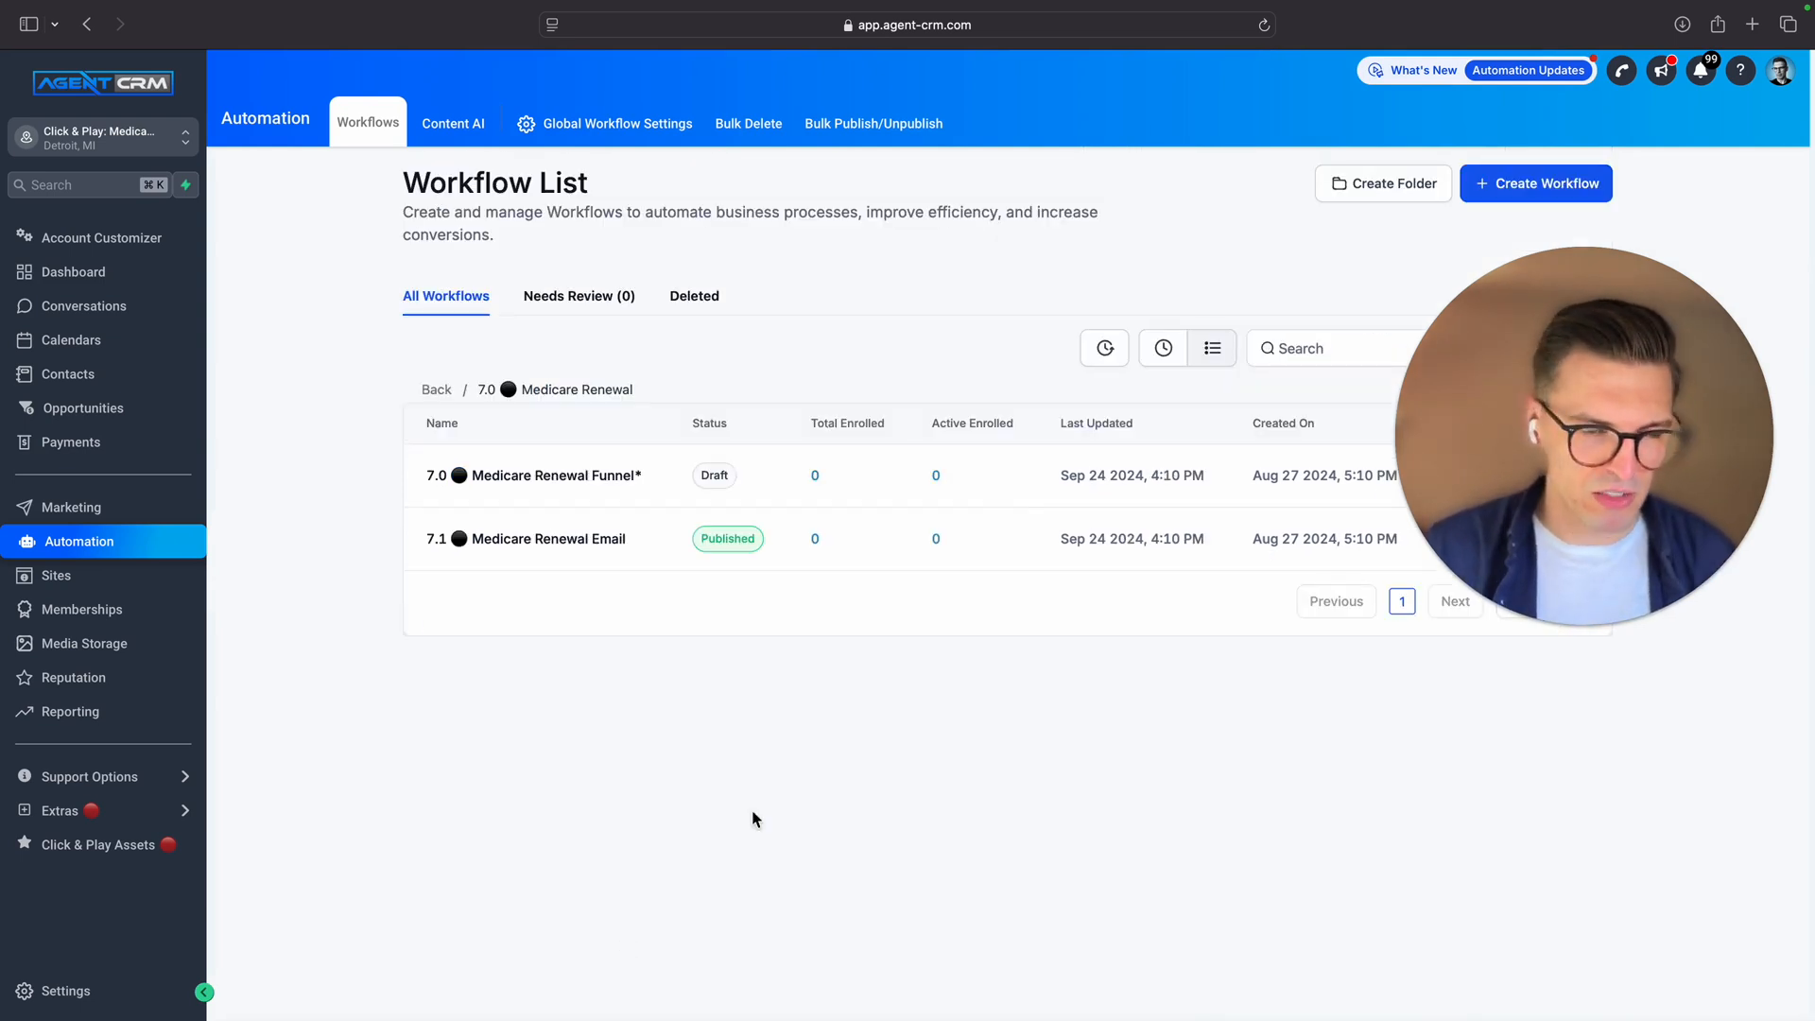
left_click(437, 389)
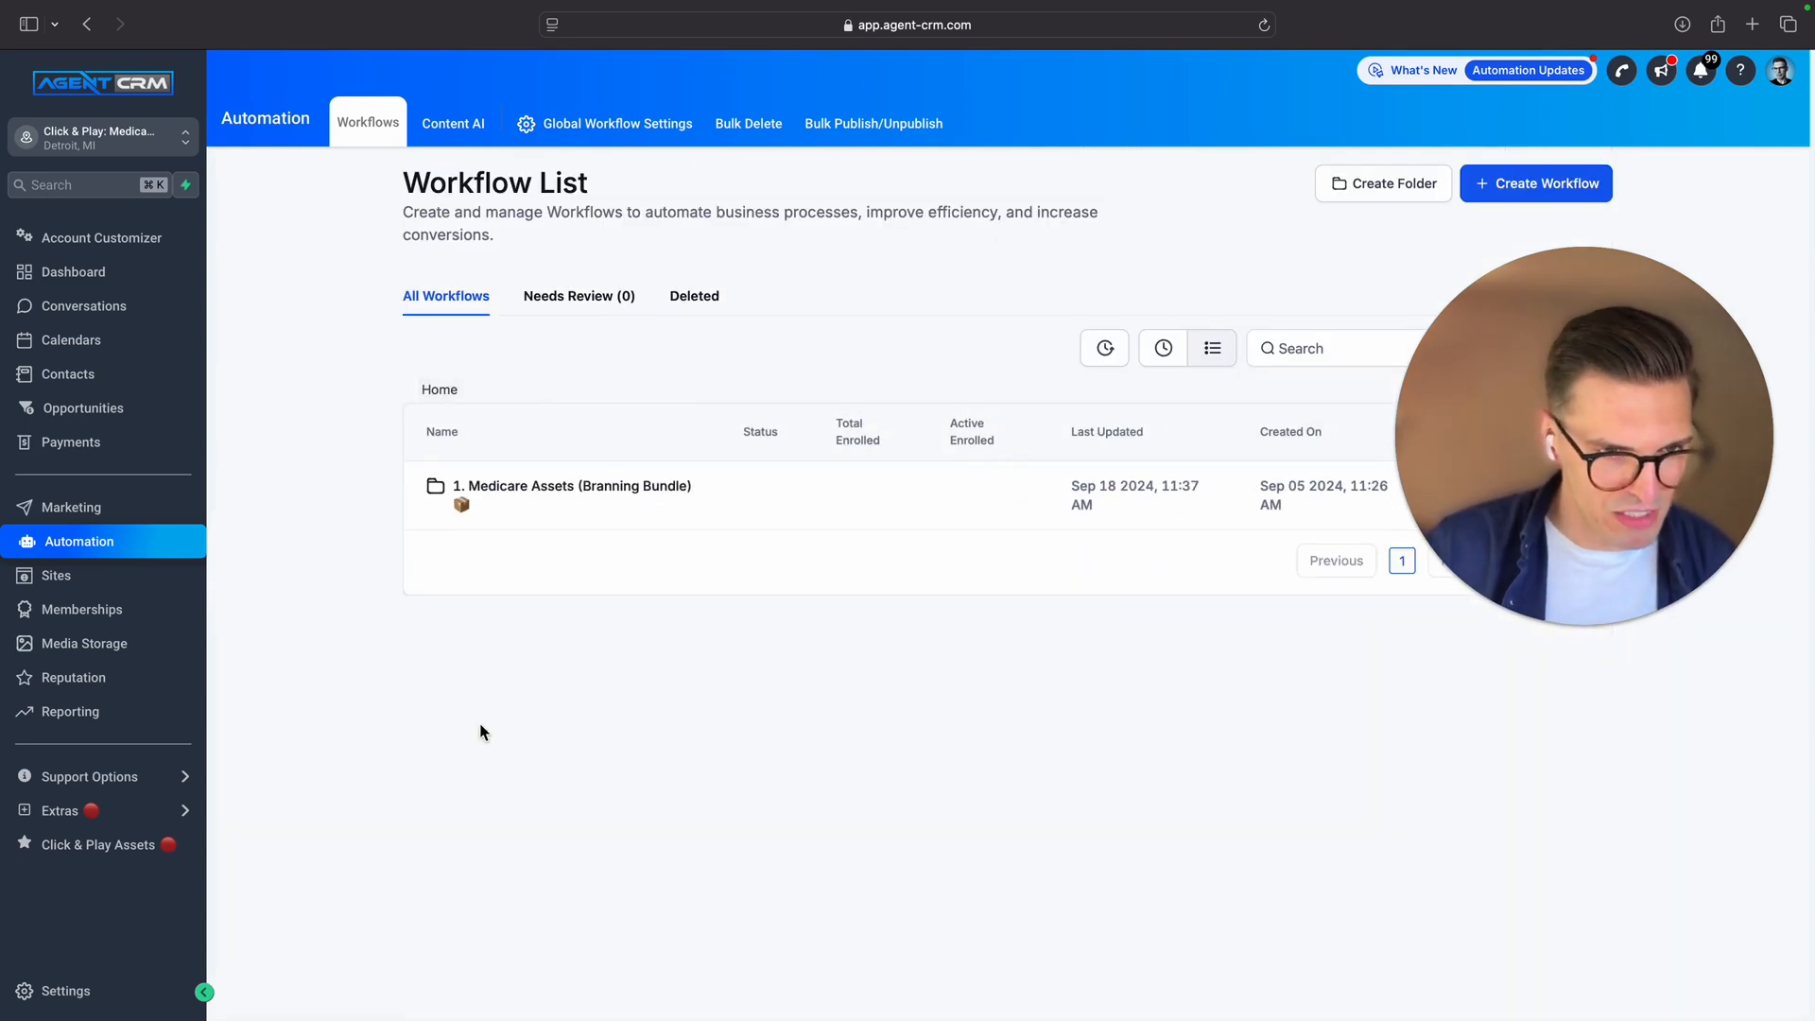
left_click(510, 489)
left_click(516, 493)
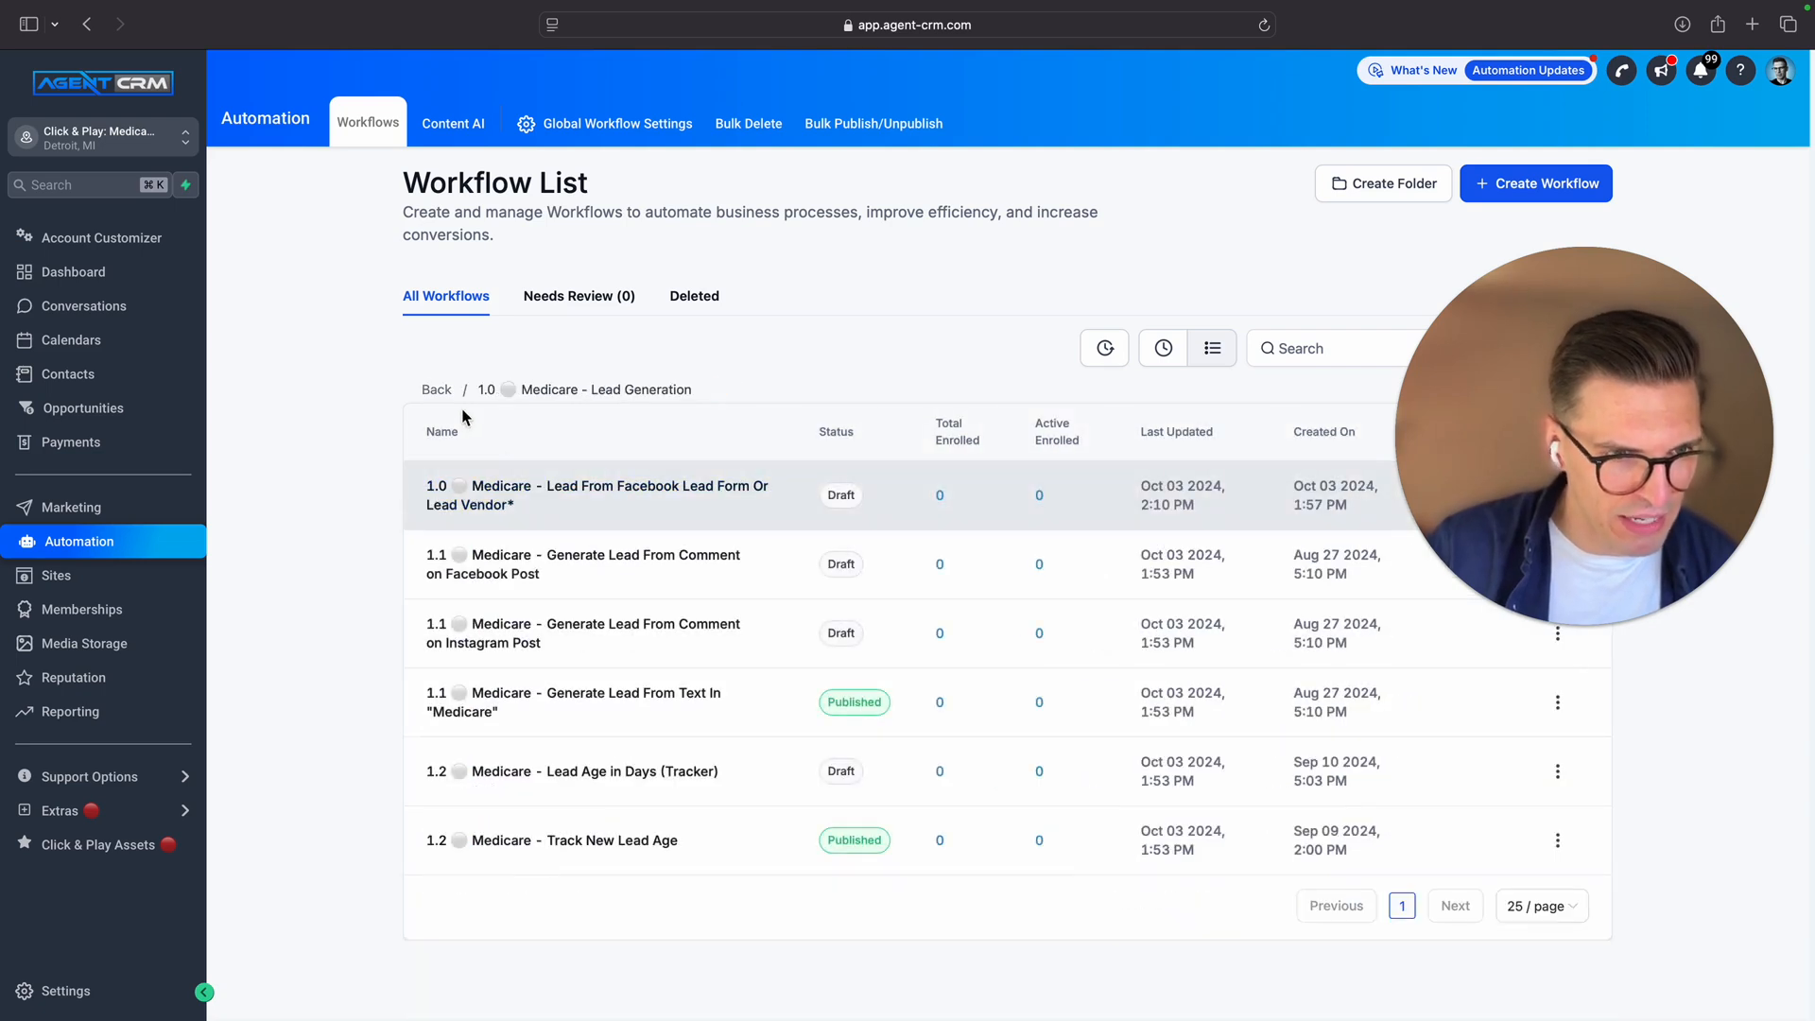
left_click(451, 401)
left_click(437, 389)
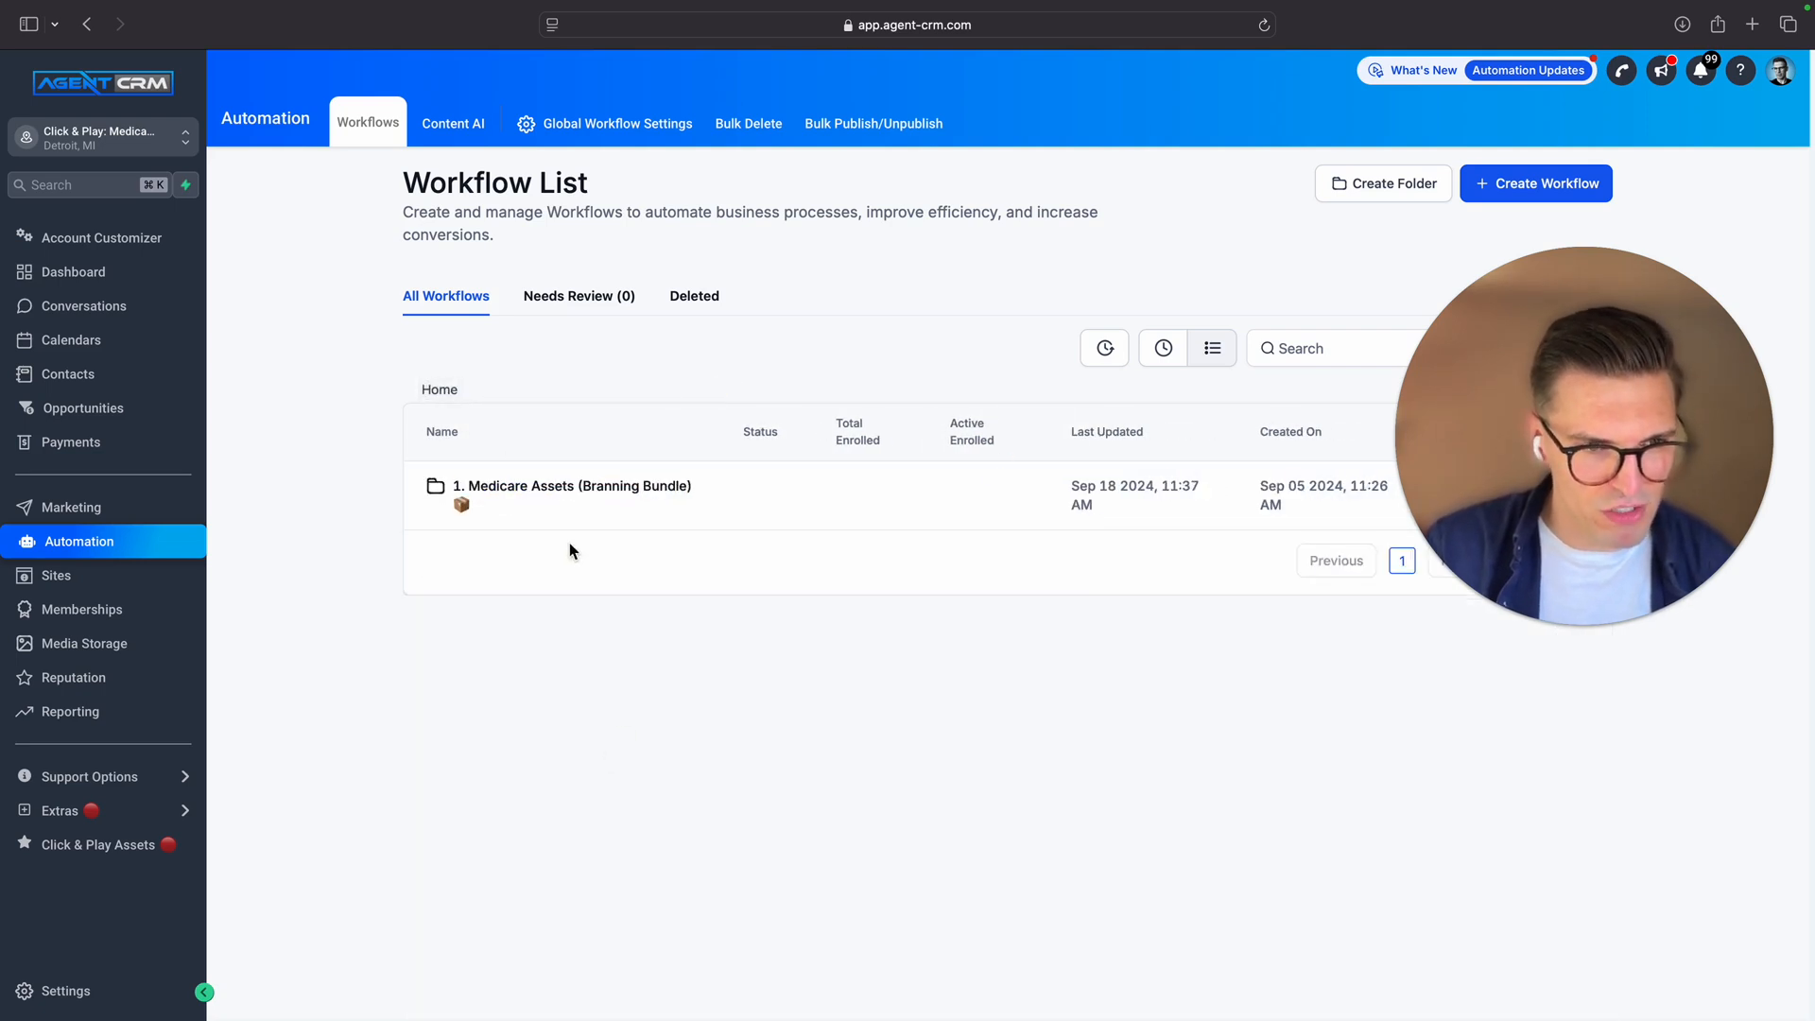
Open the 6.0 Medicare Cross Sell folder in the Medicare Assets (Branning Bundle) and display the available actions for the Cross Sell to IUL workflow
left_click(588, 483)
scroll(664, 723, "down", 3)
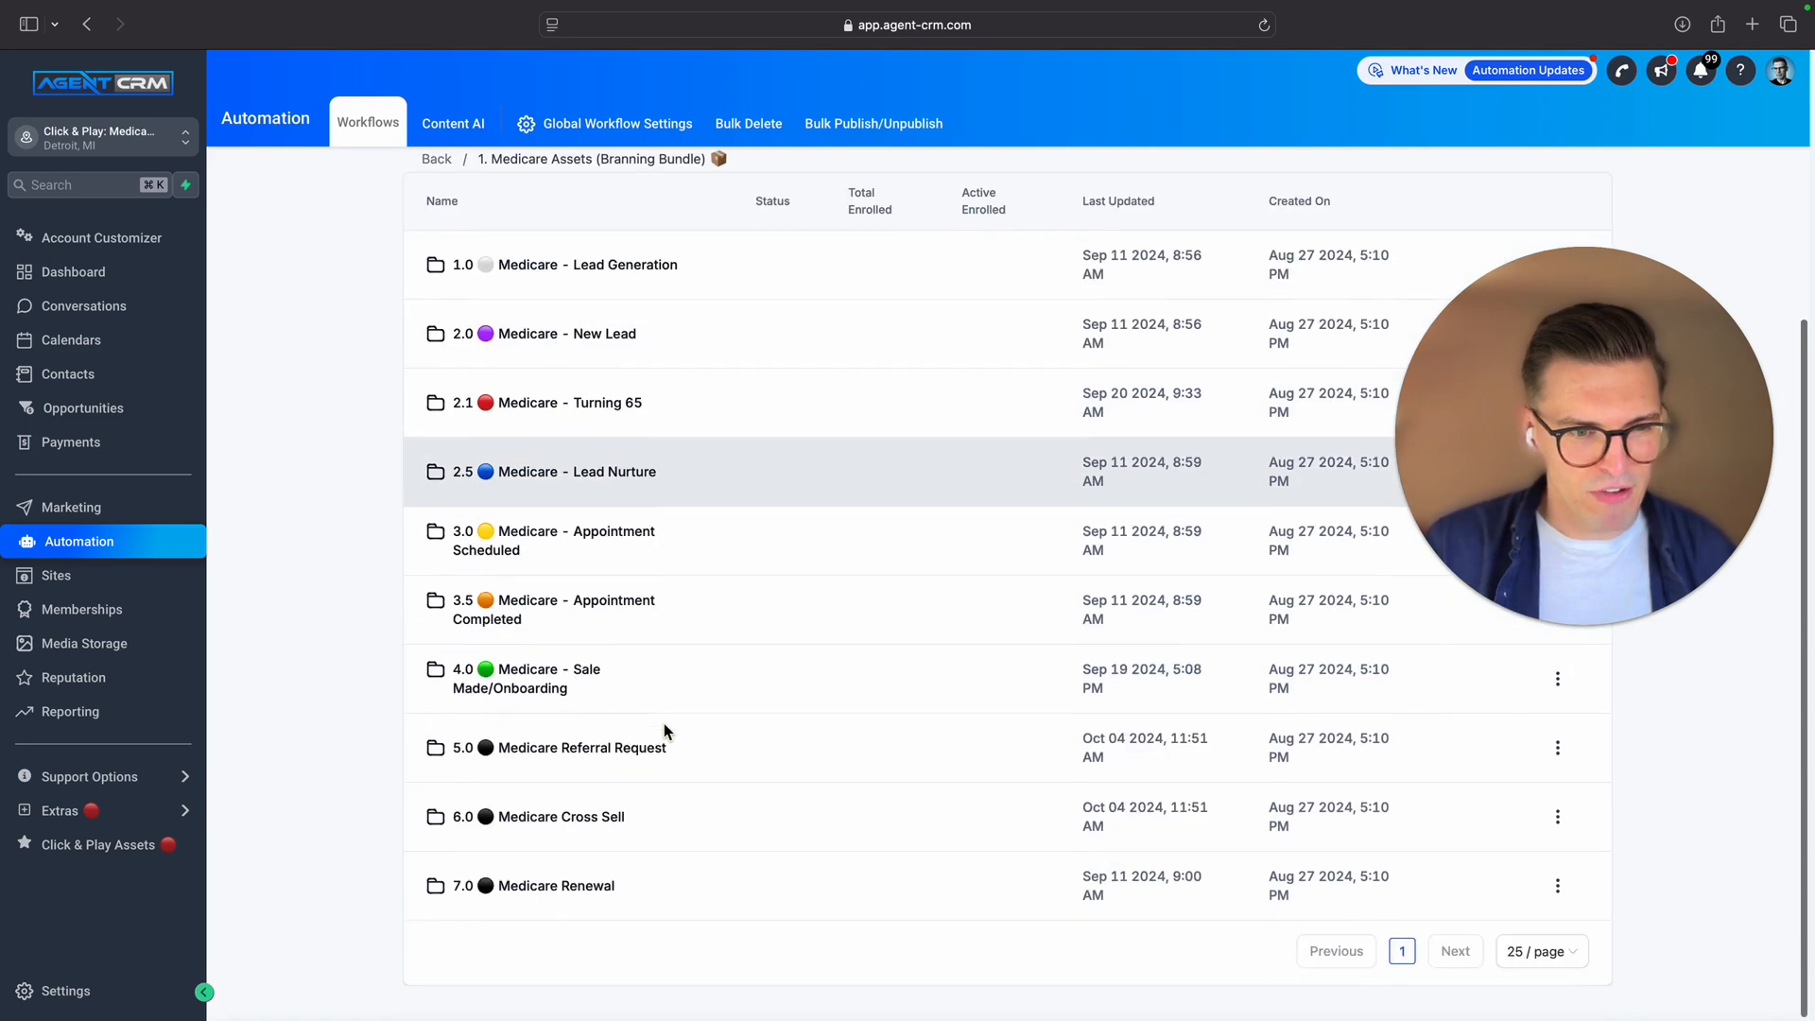
left_click(565, 822)
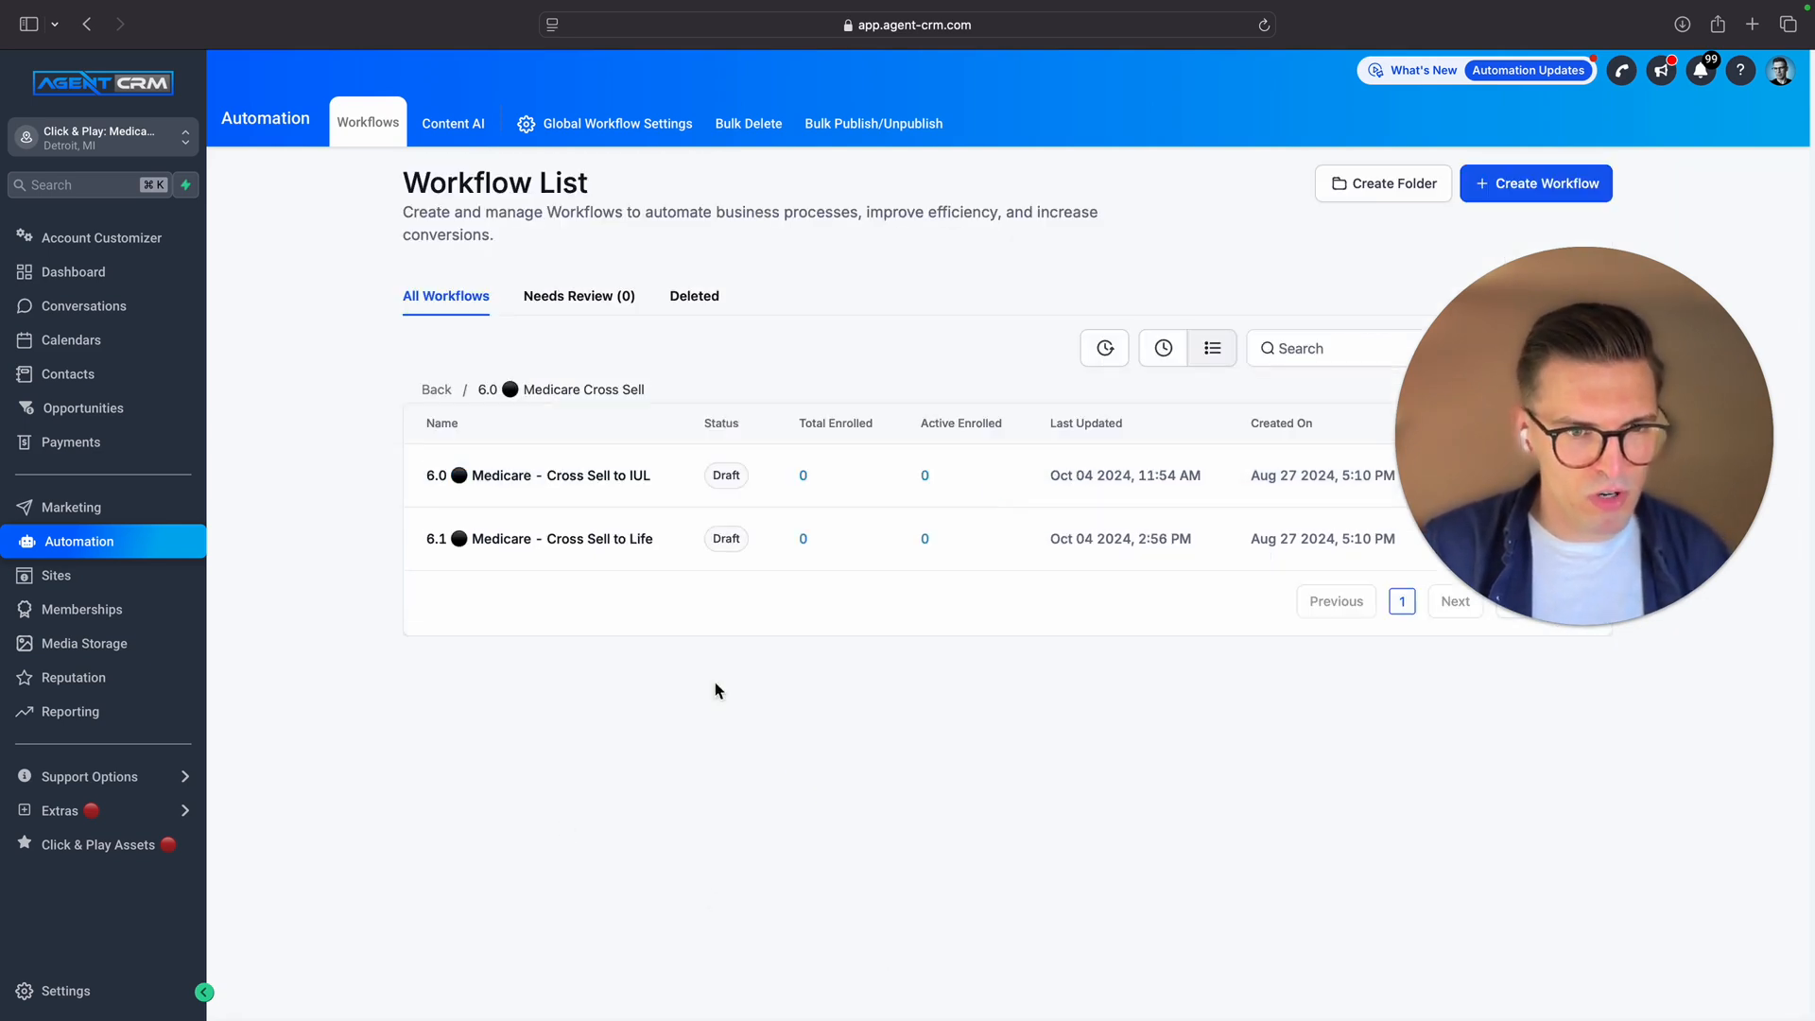
left_click_drag(1466, 438, 1221, 755)
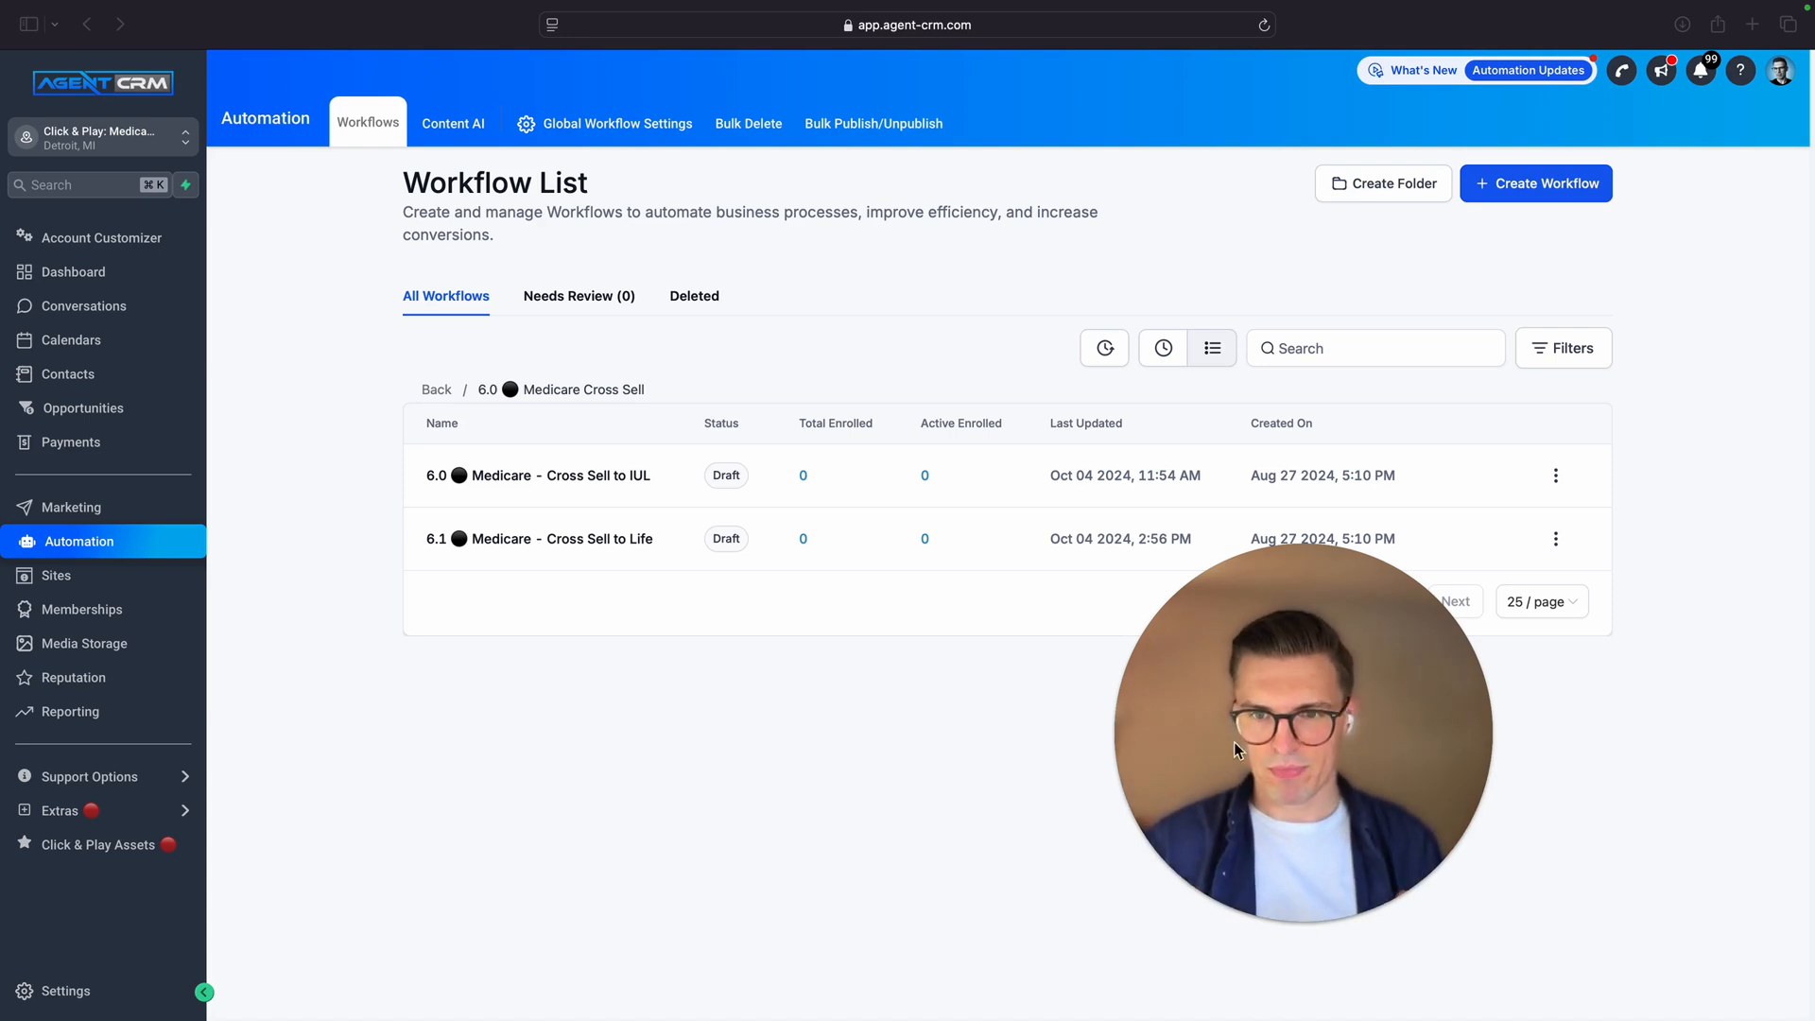
left_click(1555, 475)
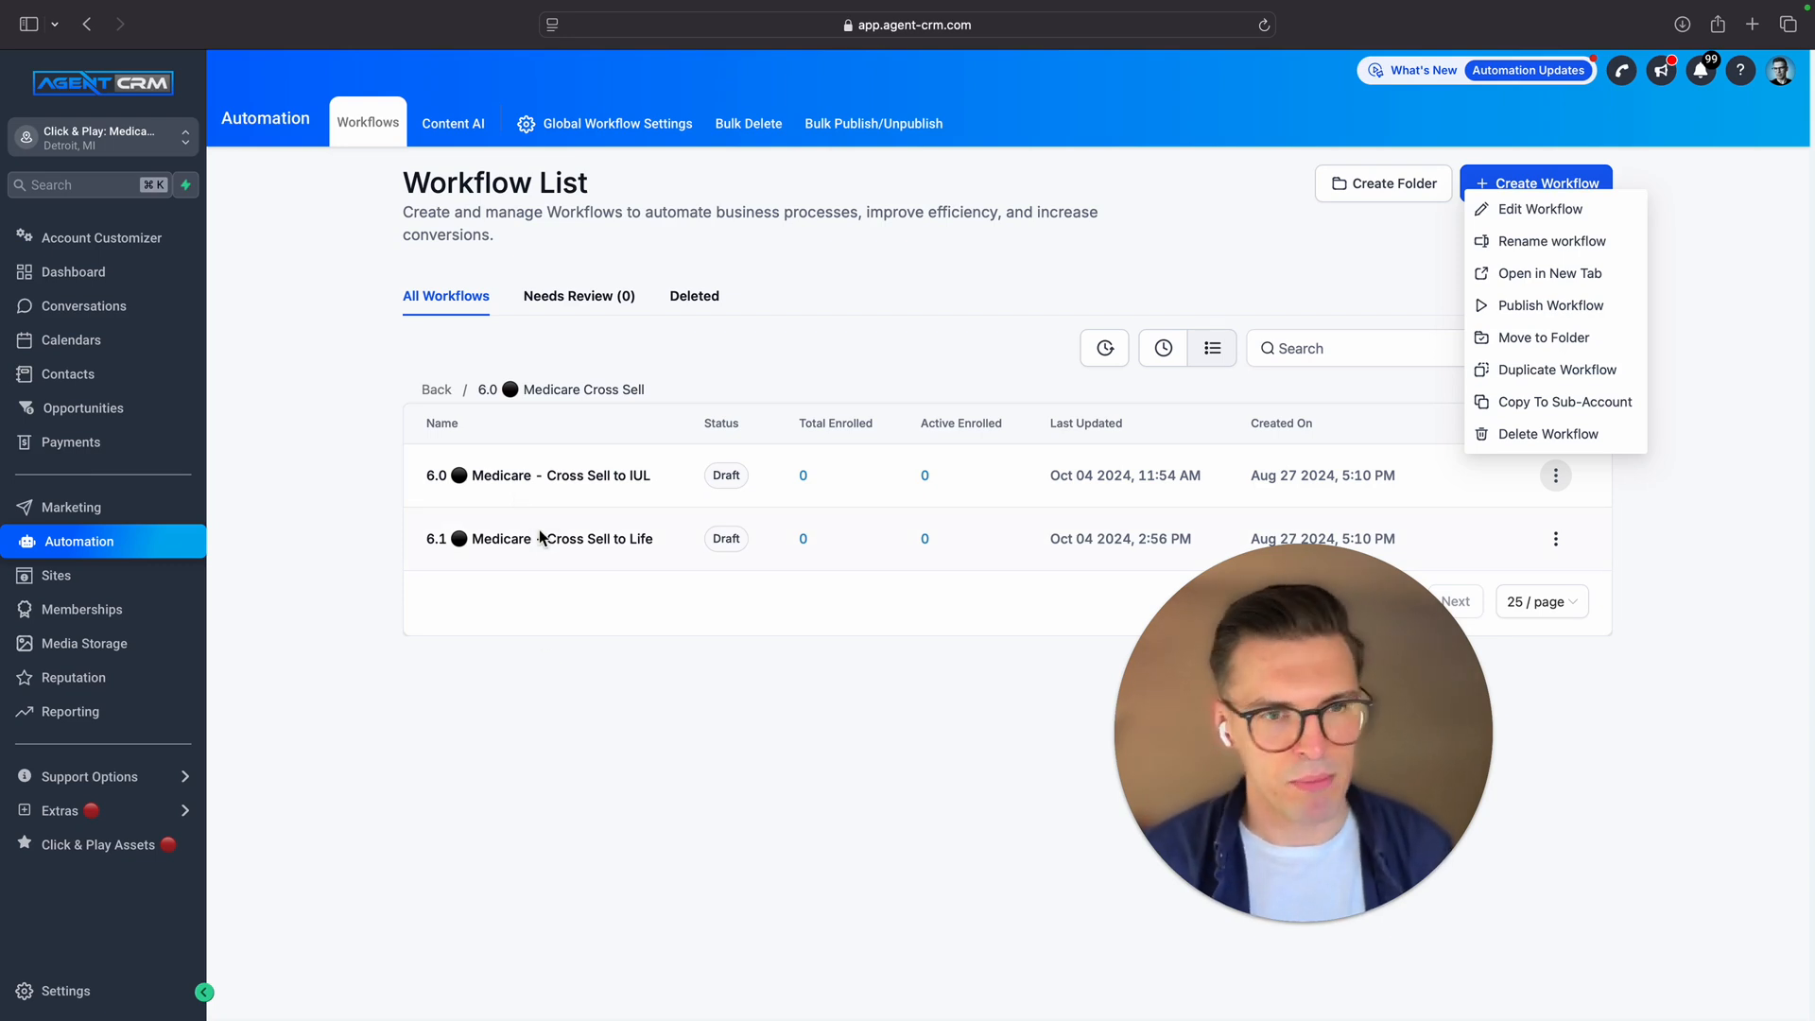
Create an opportunity in the Medicare New Lead pipeline at the 1.0 New Lead stage, with a new contact created from the contact's first name
left_click(94, 416)
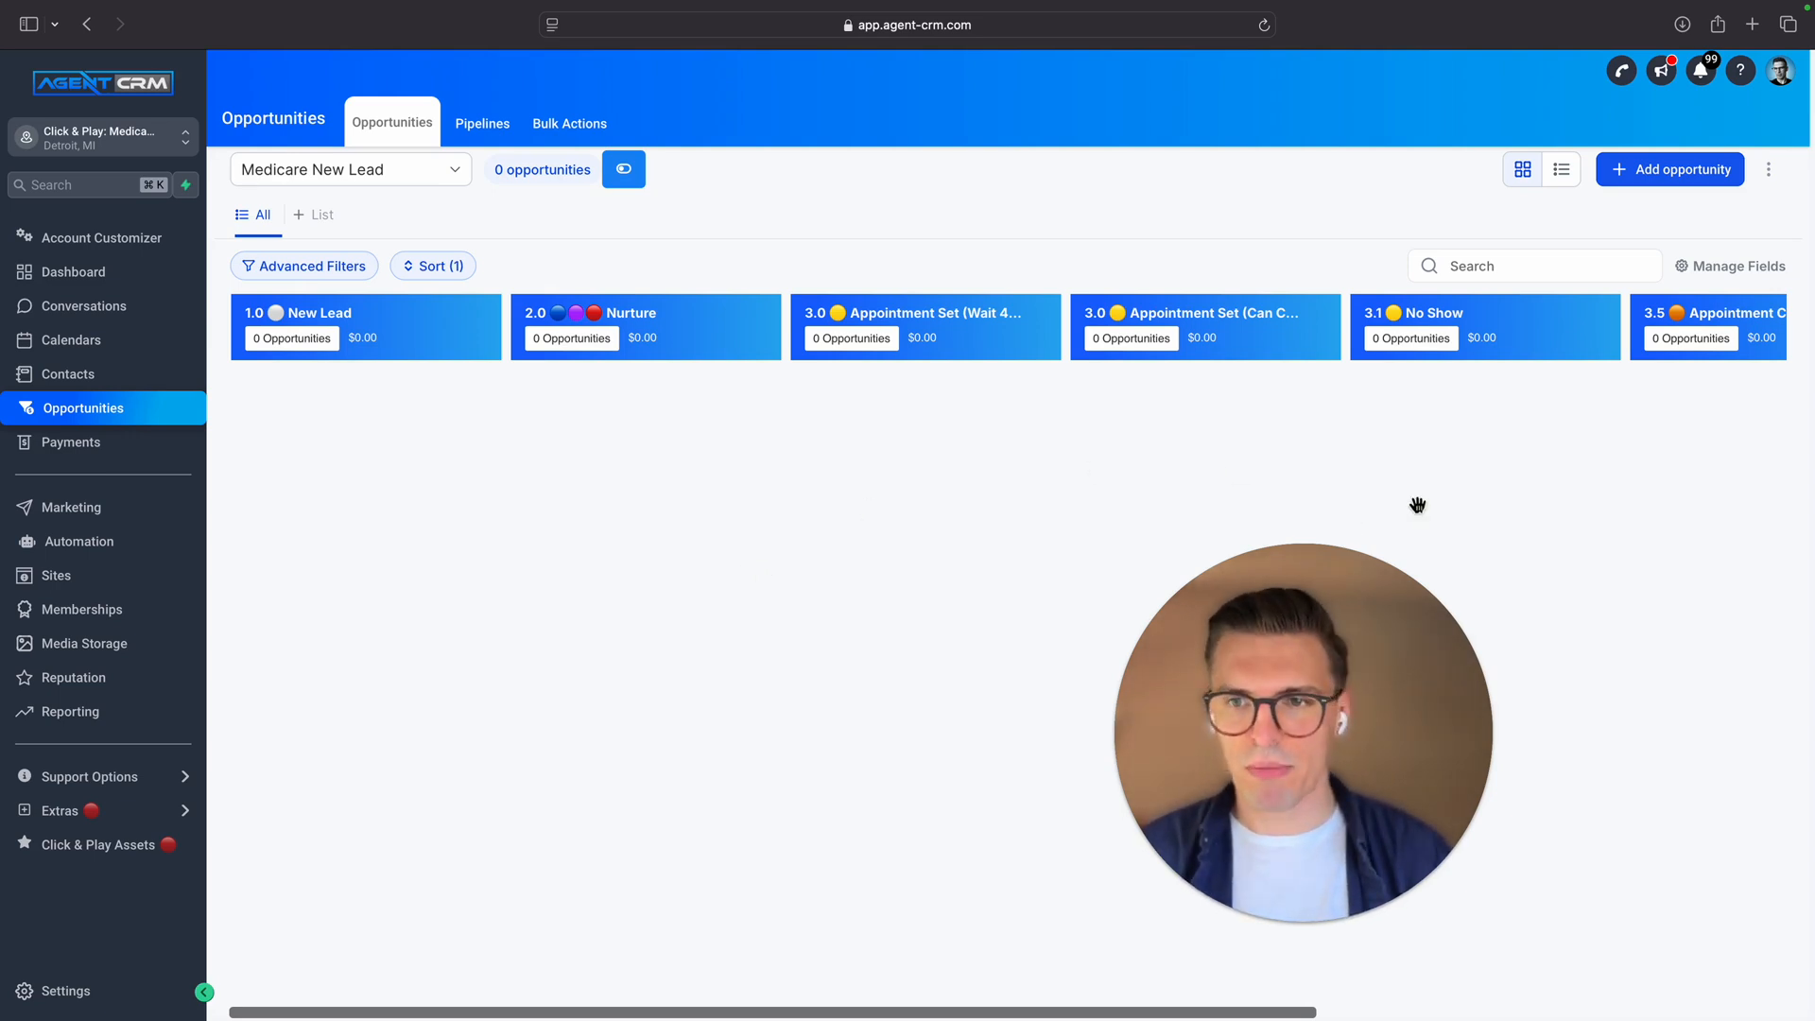
scroll(1504, 483, "right", 7)
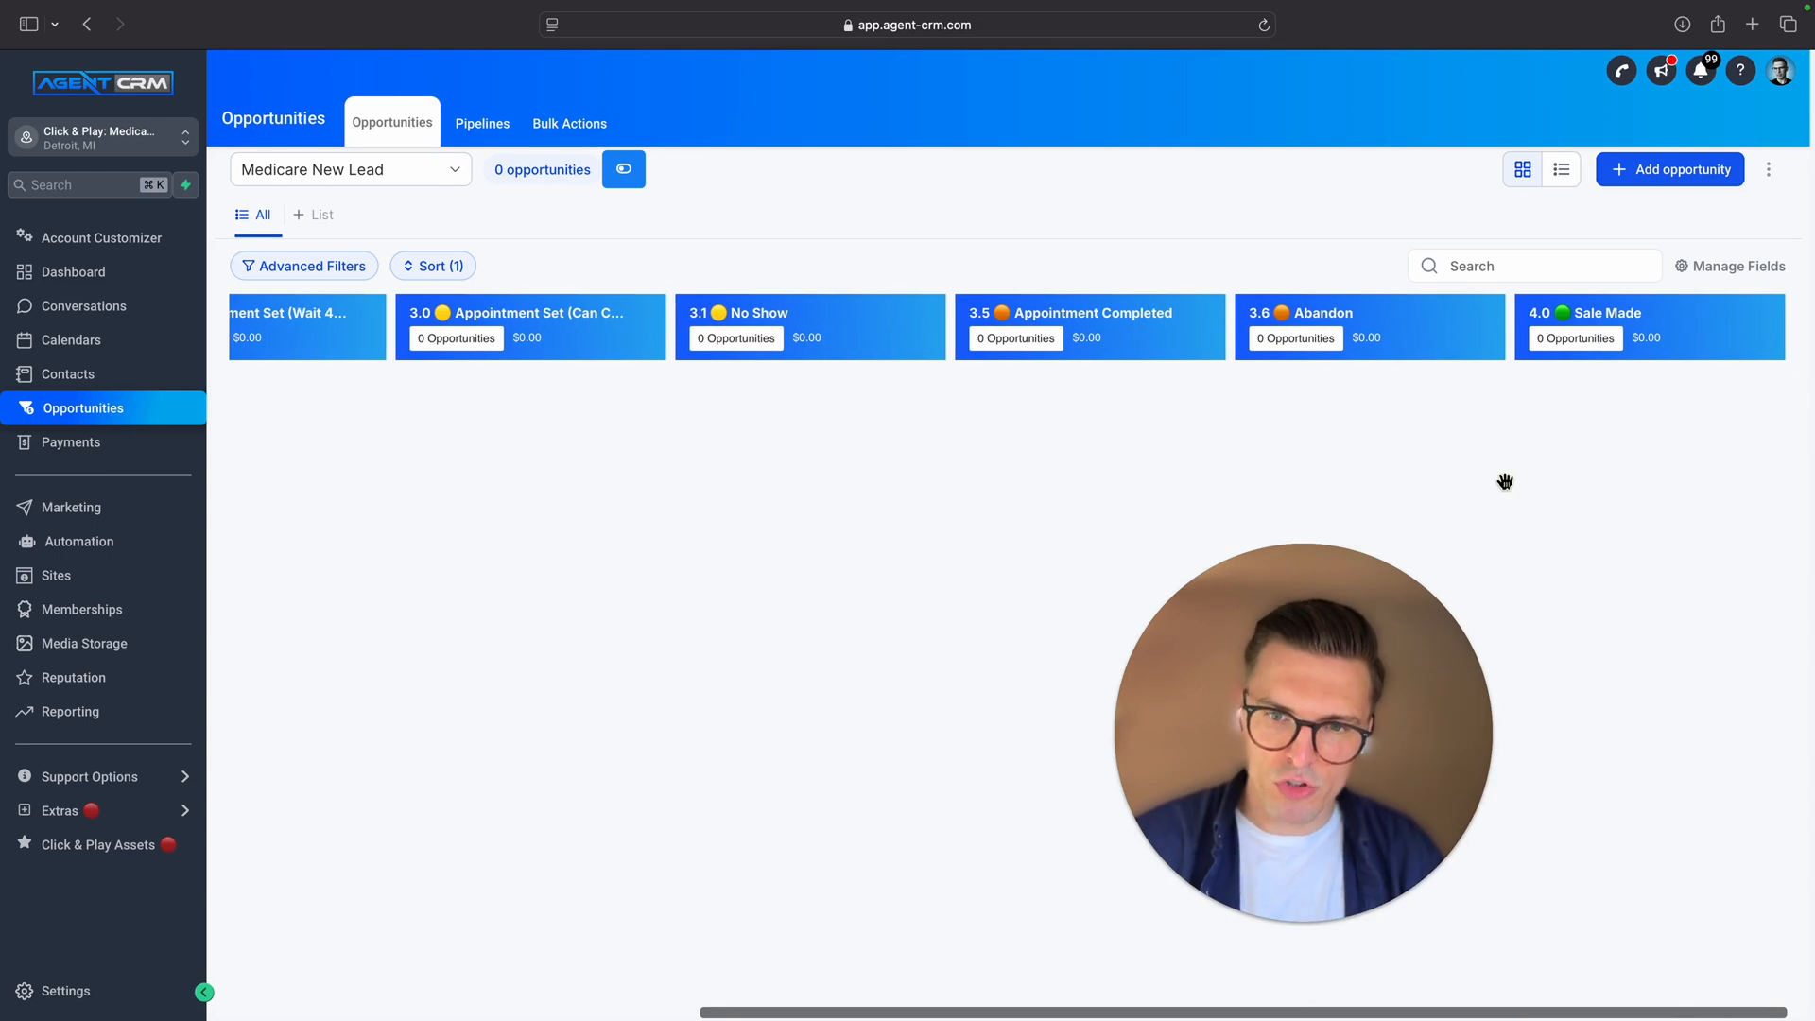
left_click(1675, 170)
left_click(821, 274)
type("Will")
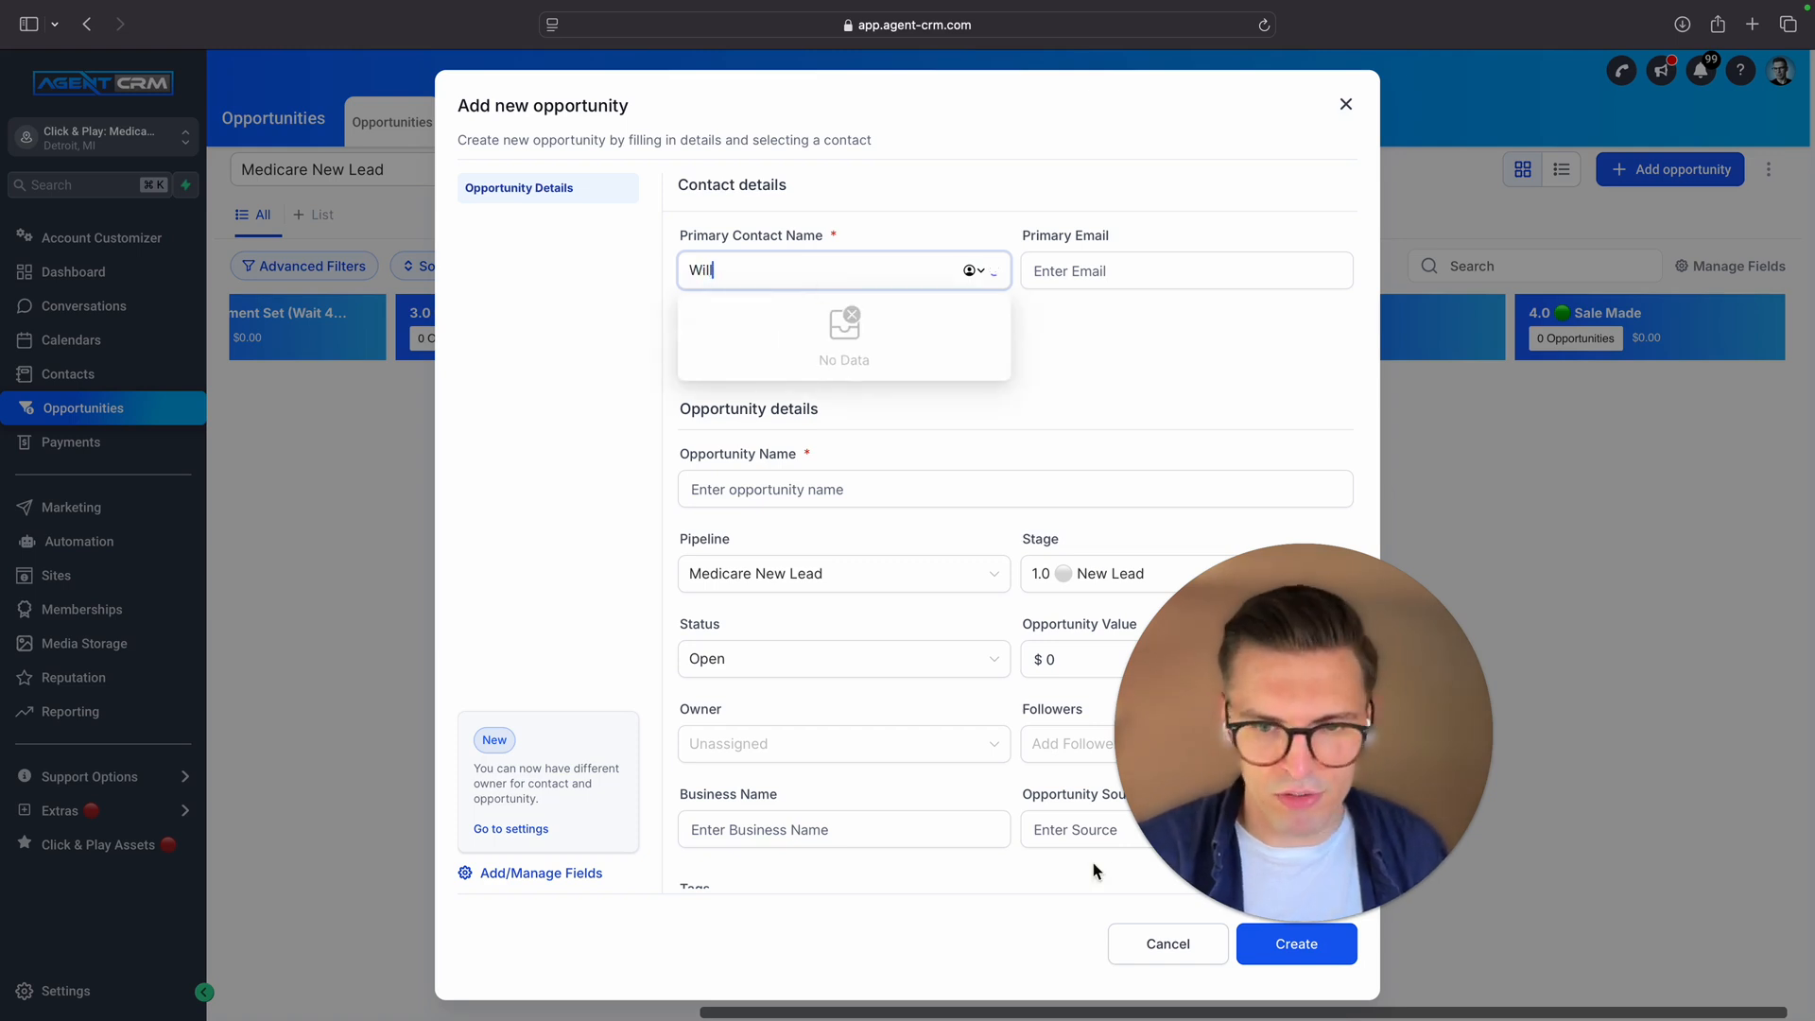
left_click(1274, 956)
left_click(753, 276)
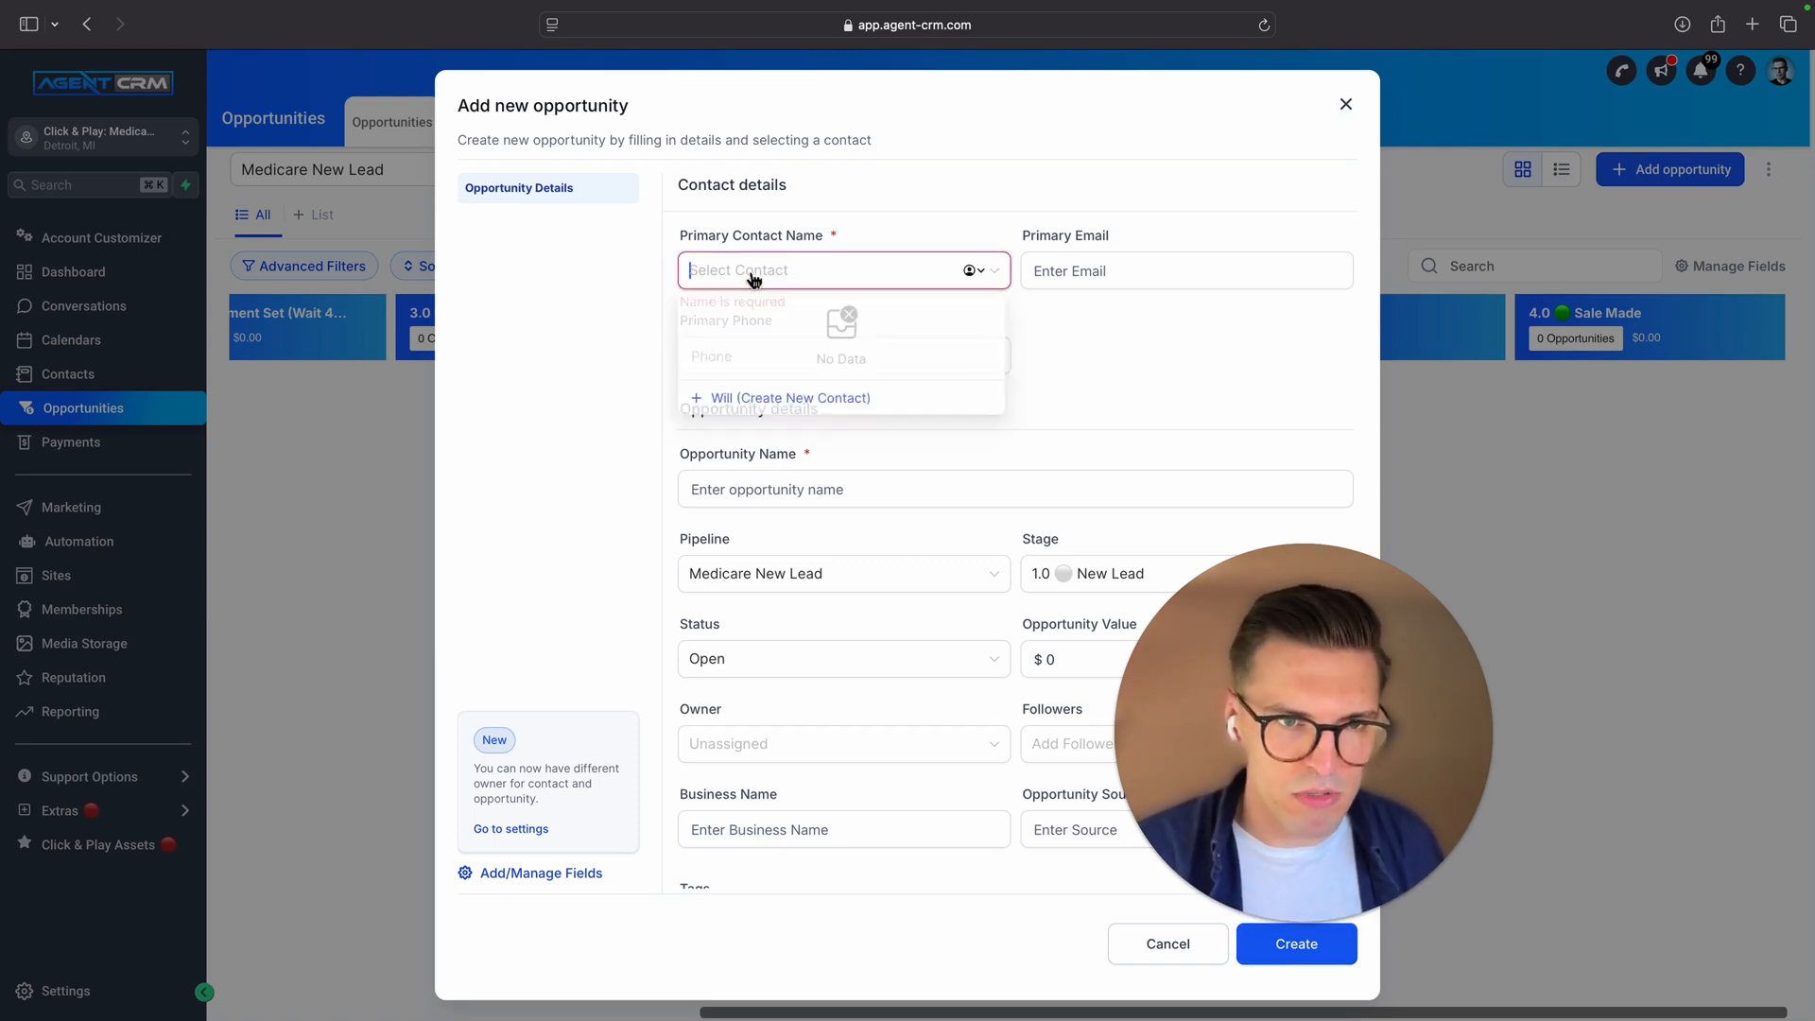
left_click(756, 397)
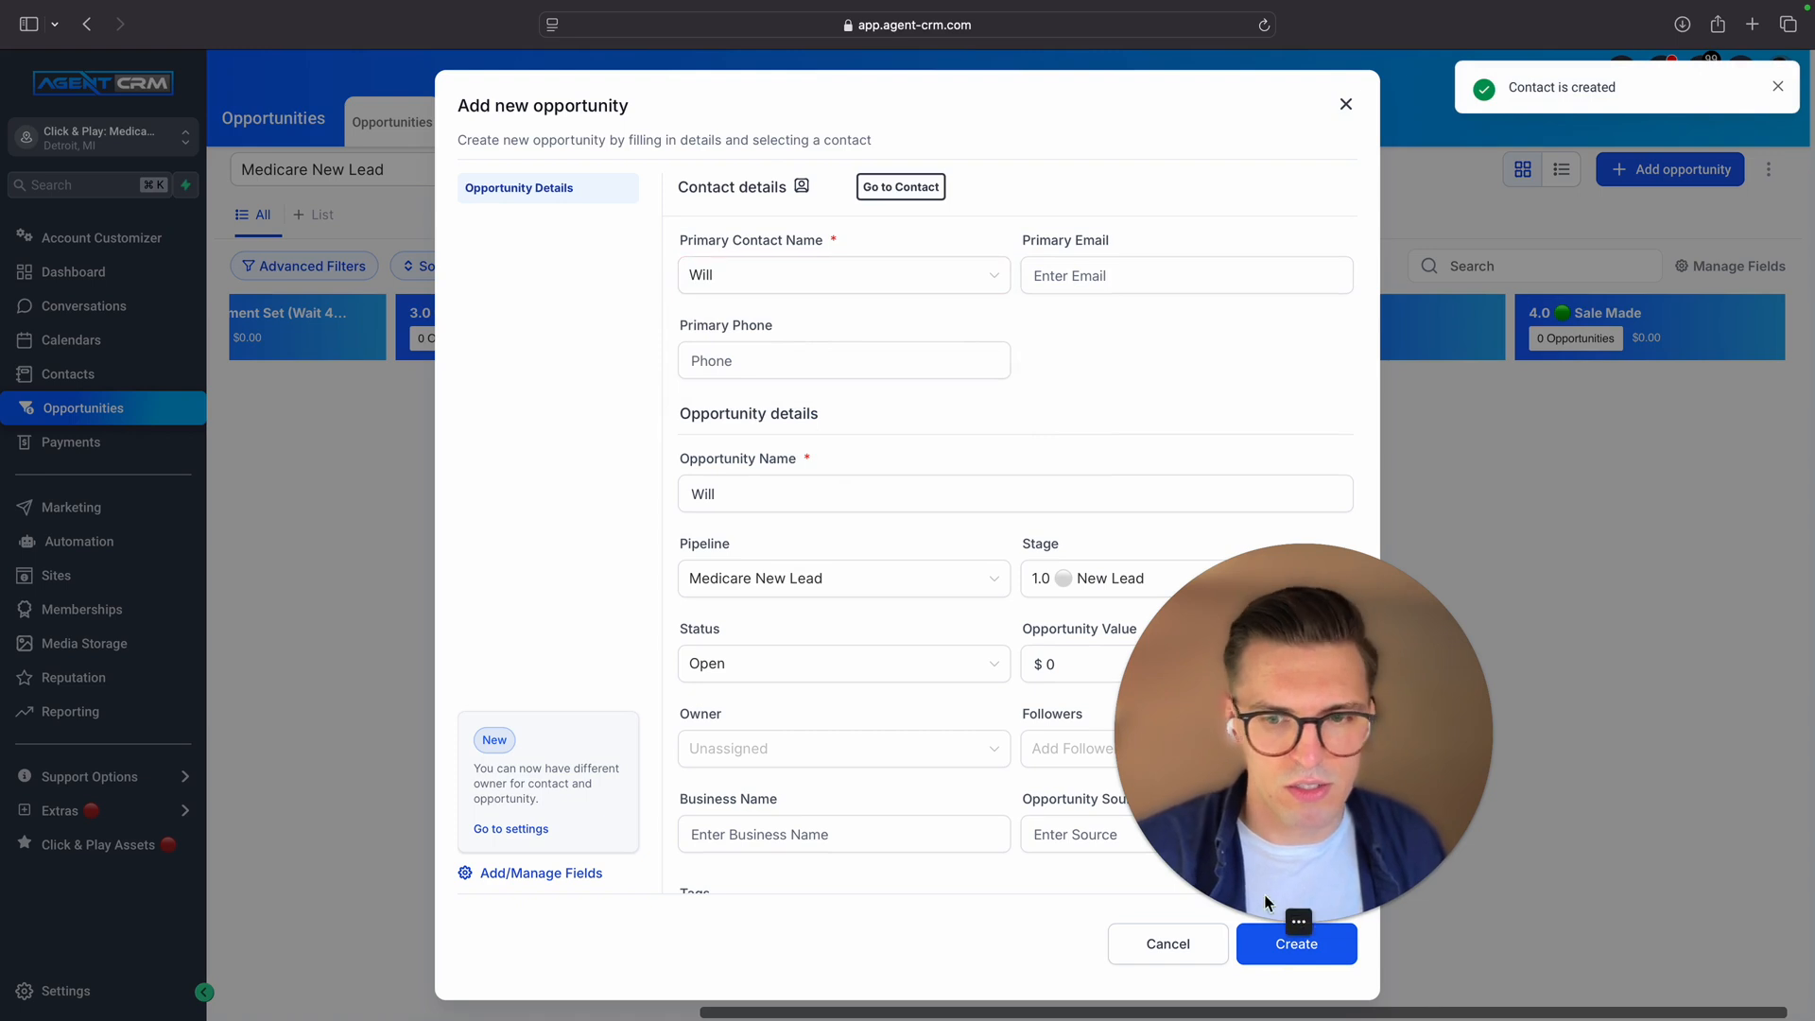
left_click(1285, 958)
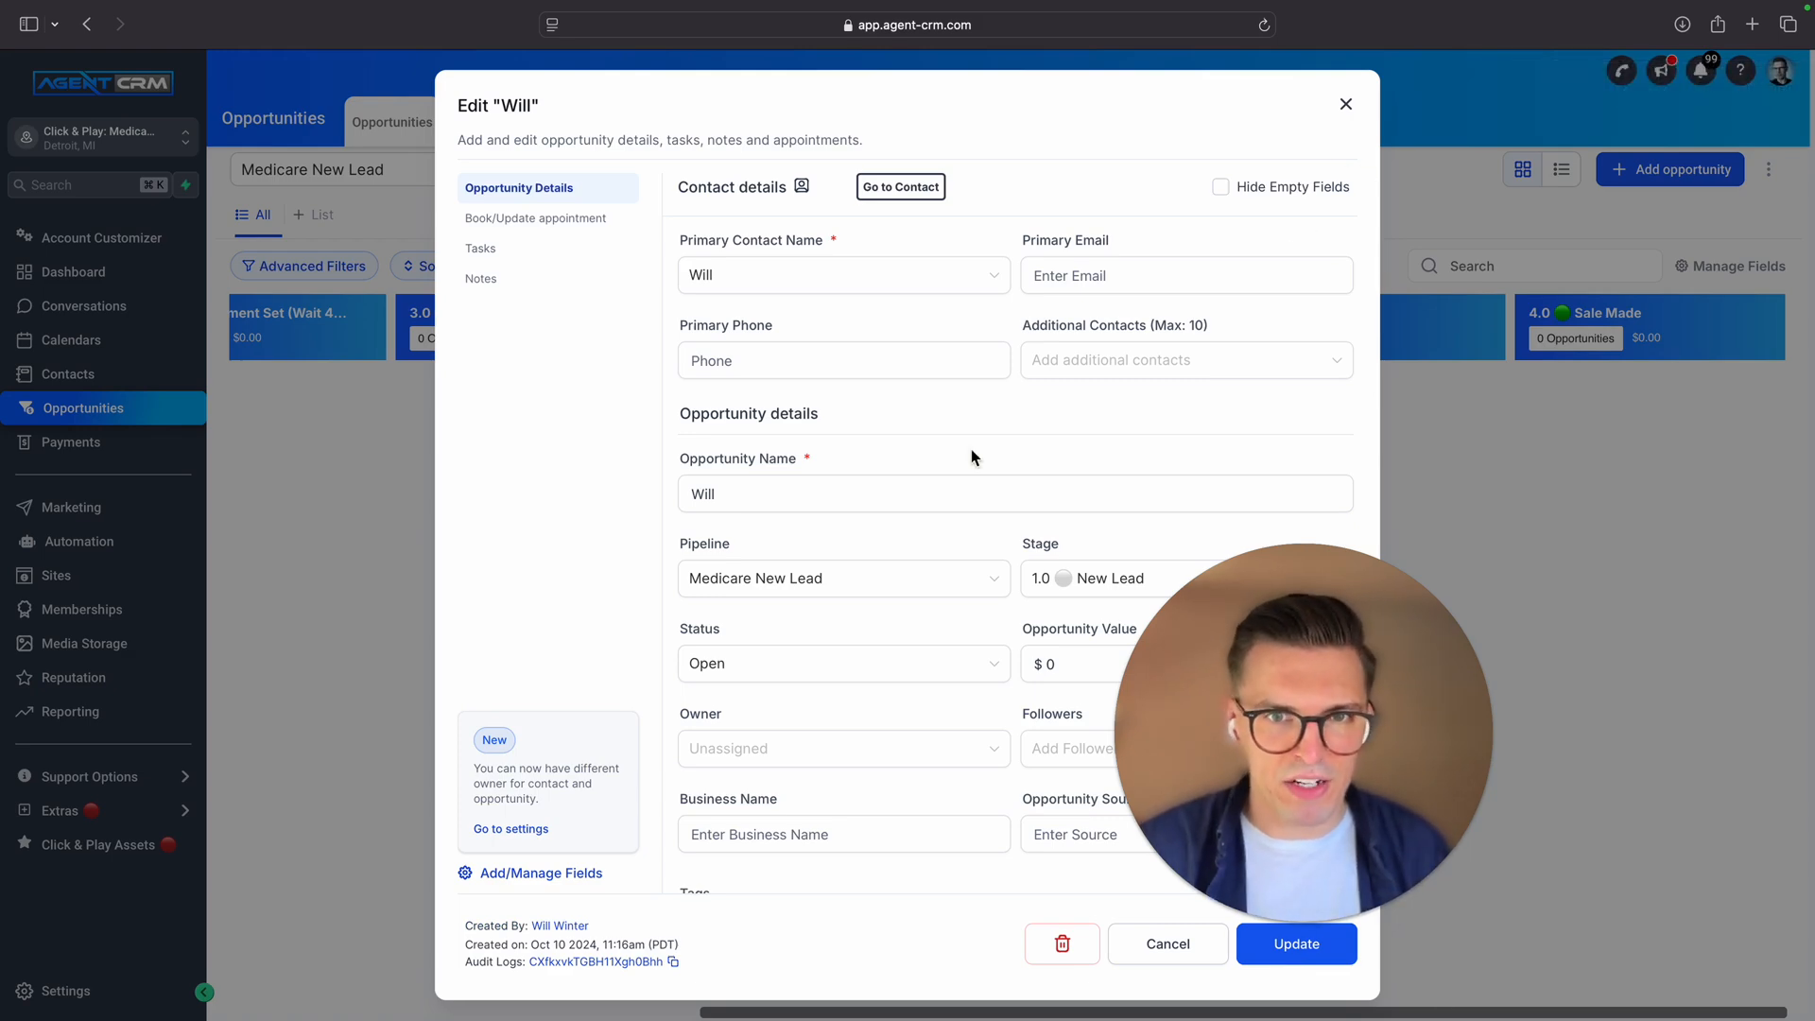
left_click(855, 510)
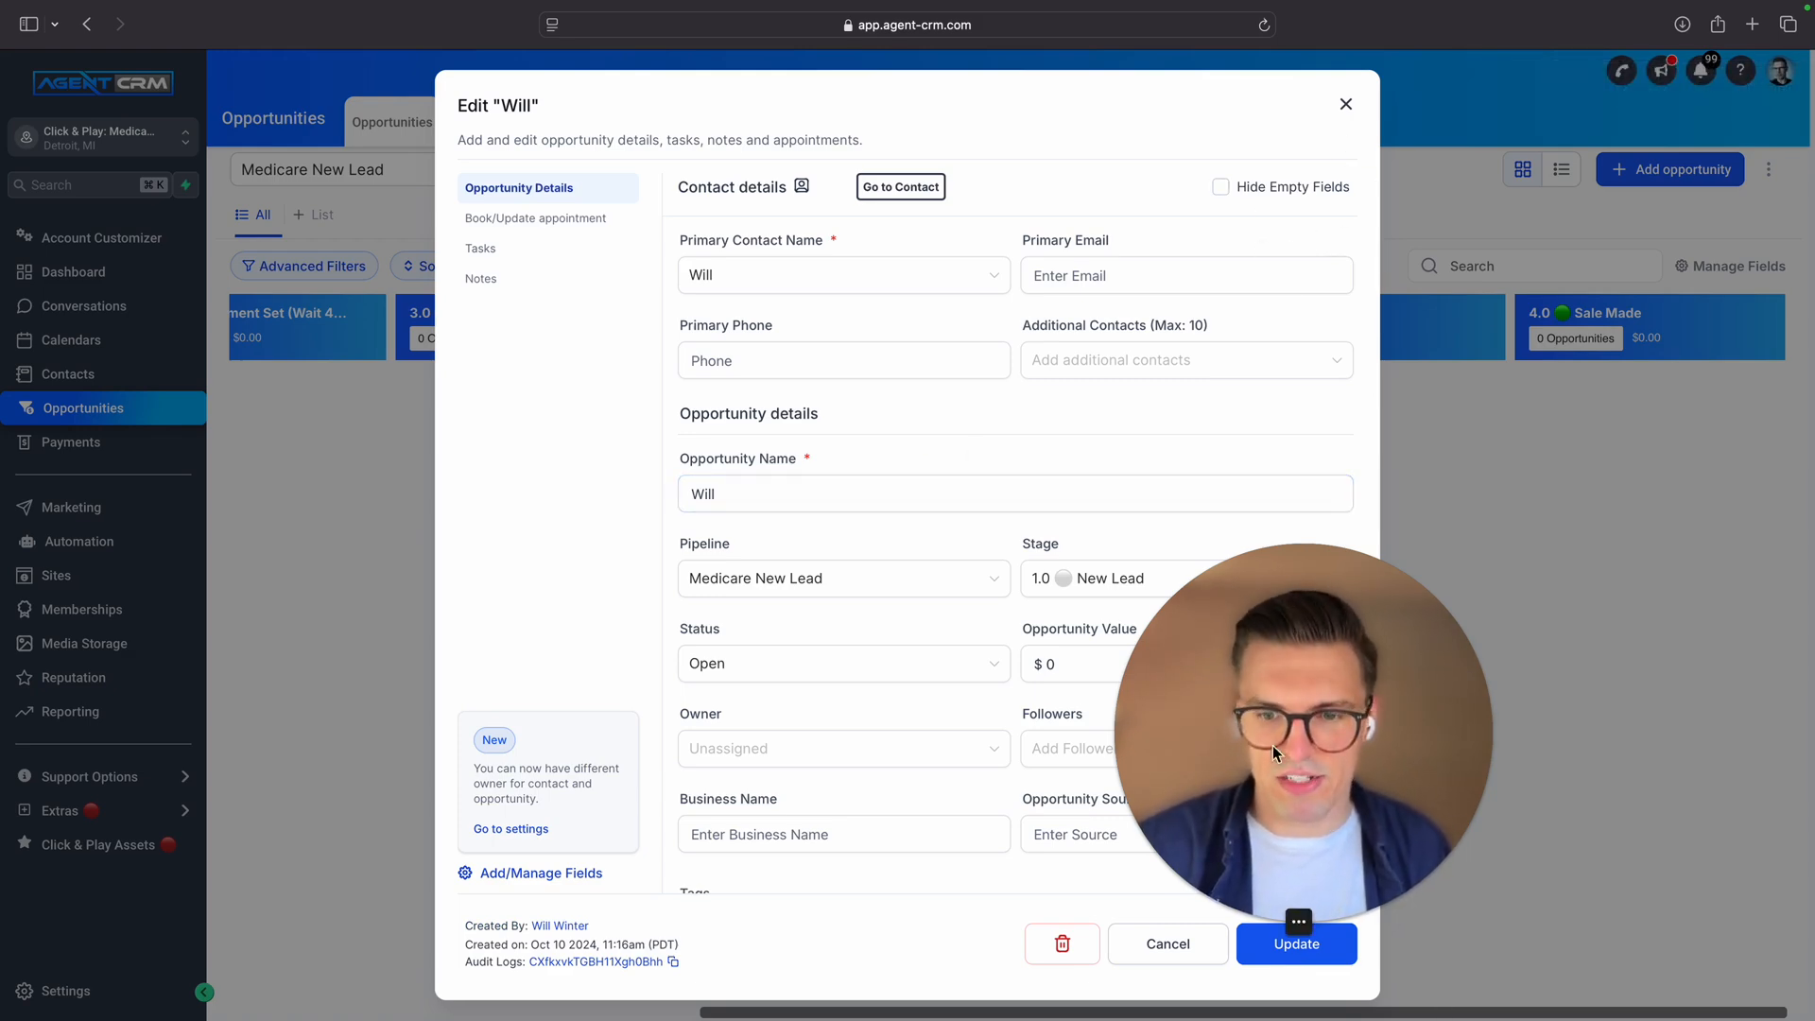
left_click(1345, 105)
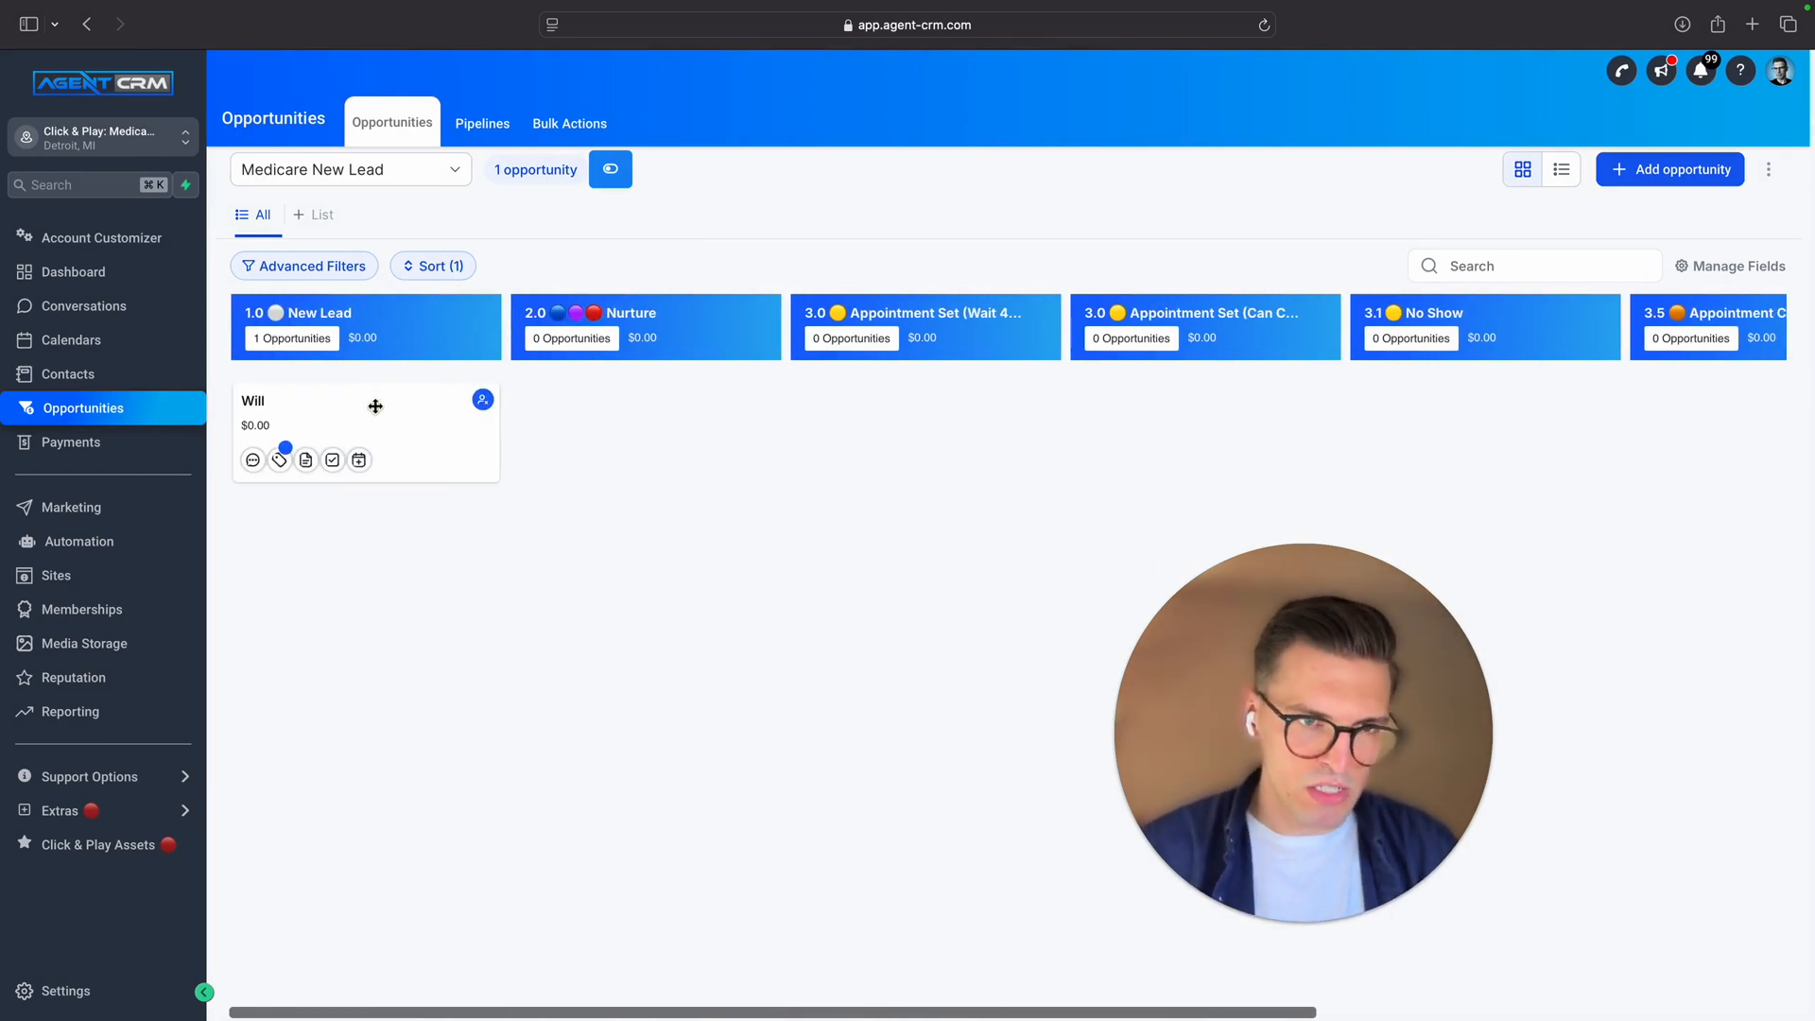
Move the new opportunity from 1.0 New Lead through 2.0 Nurture to 4.0 Sale Made, and switch to the Medicare Onboarding pipeline
left_click_drag(417, 413, 693, 575)
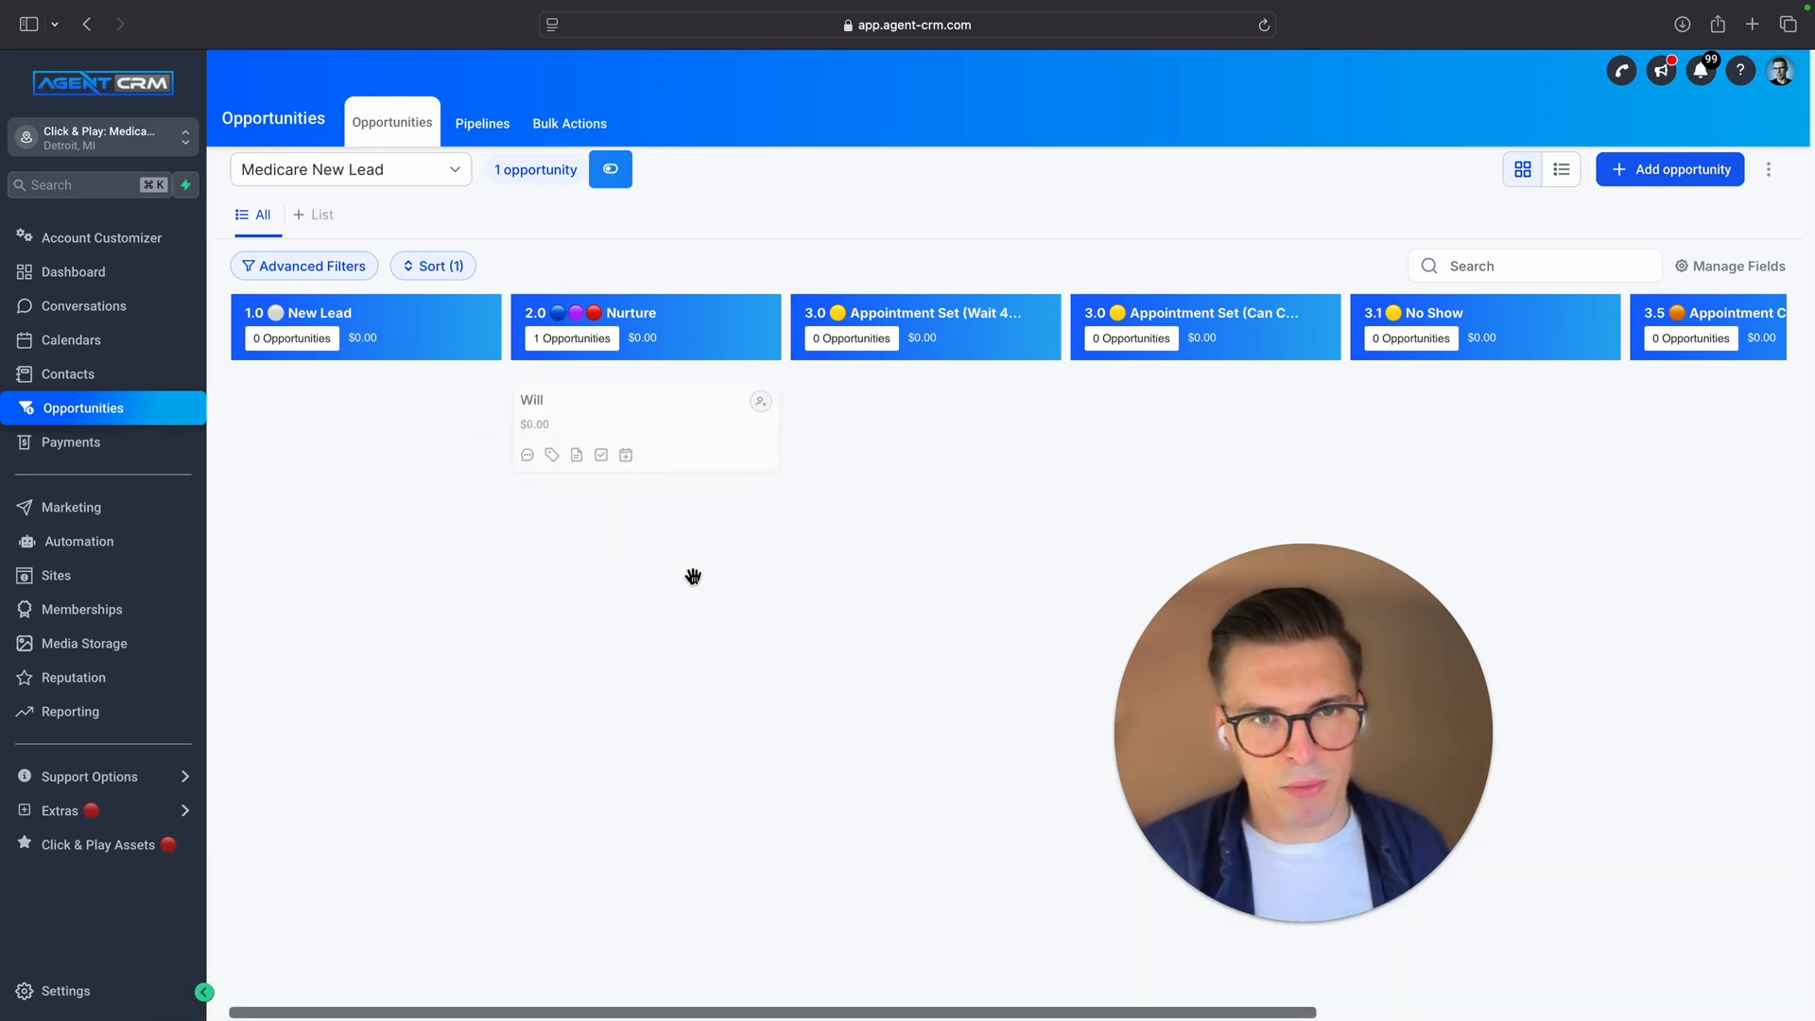
scroll(660, 685, "right", 3)
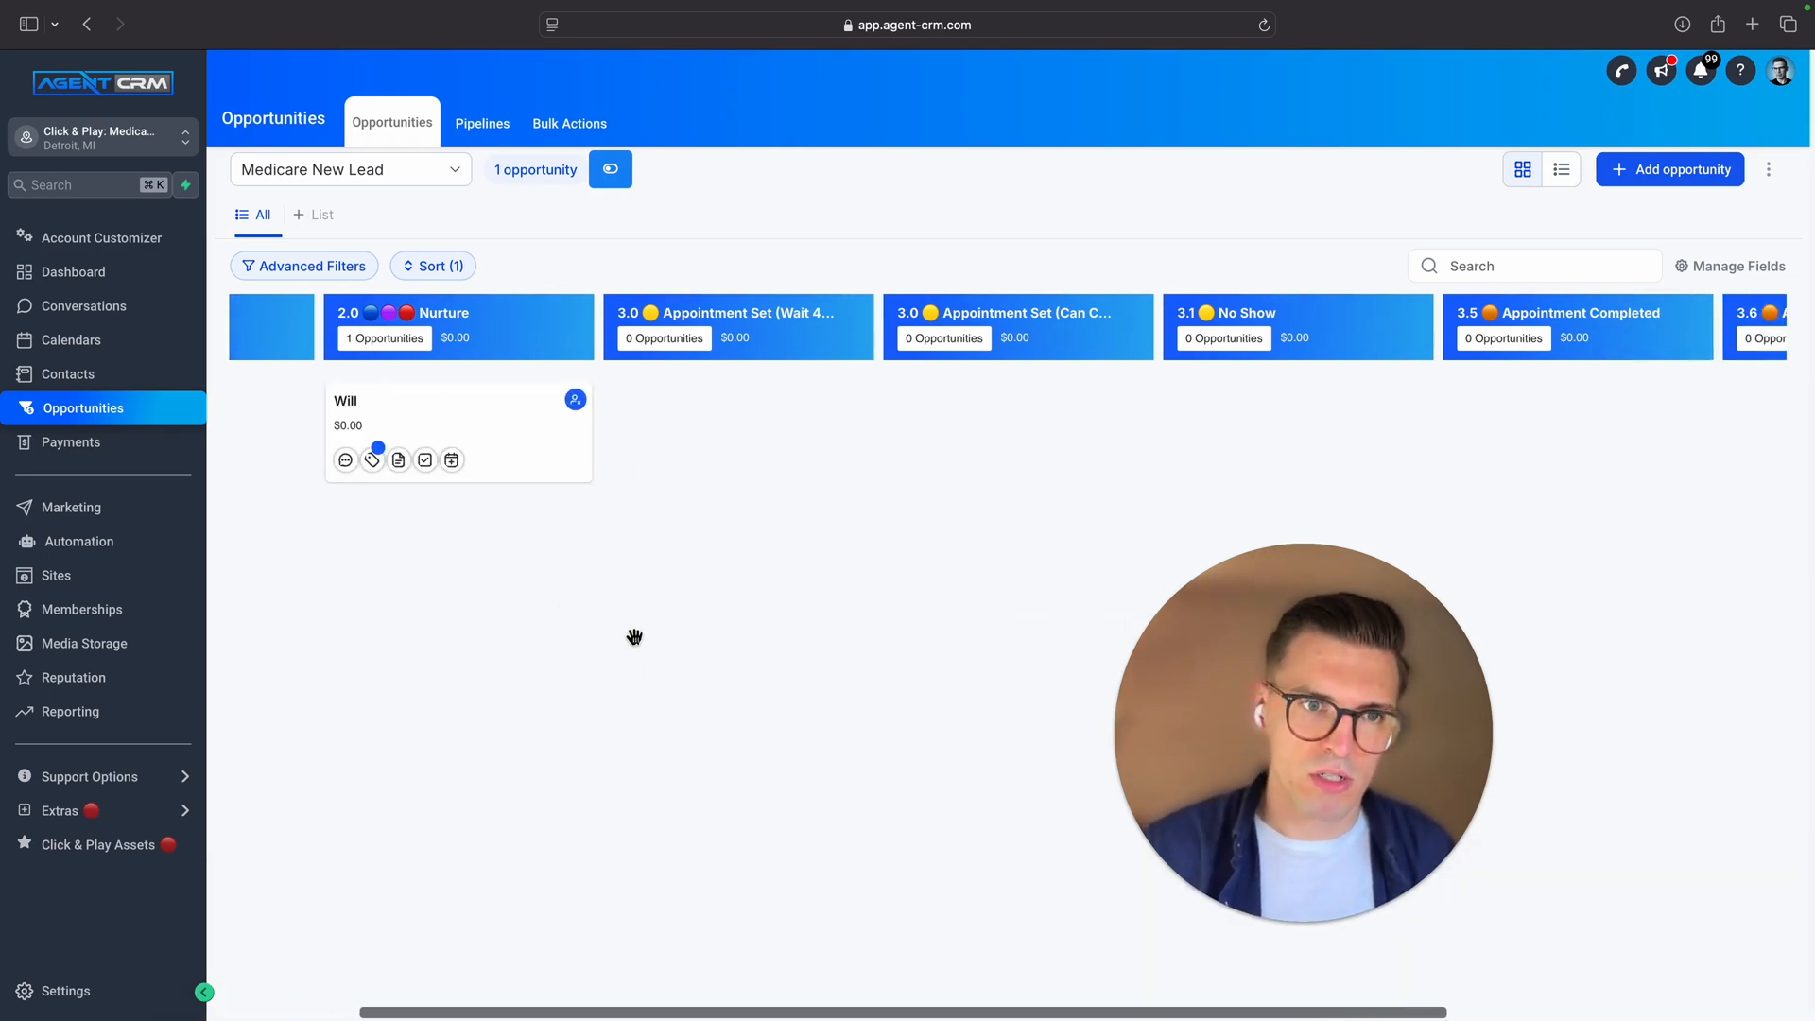
left_click_drag(466, 401, 717, 422)
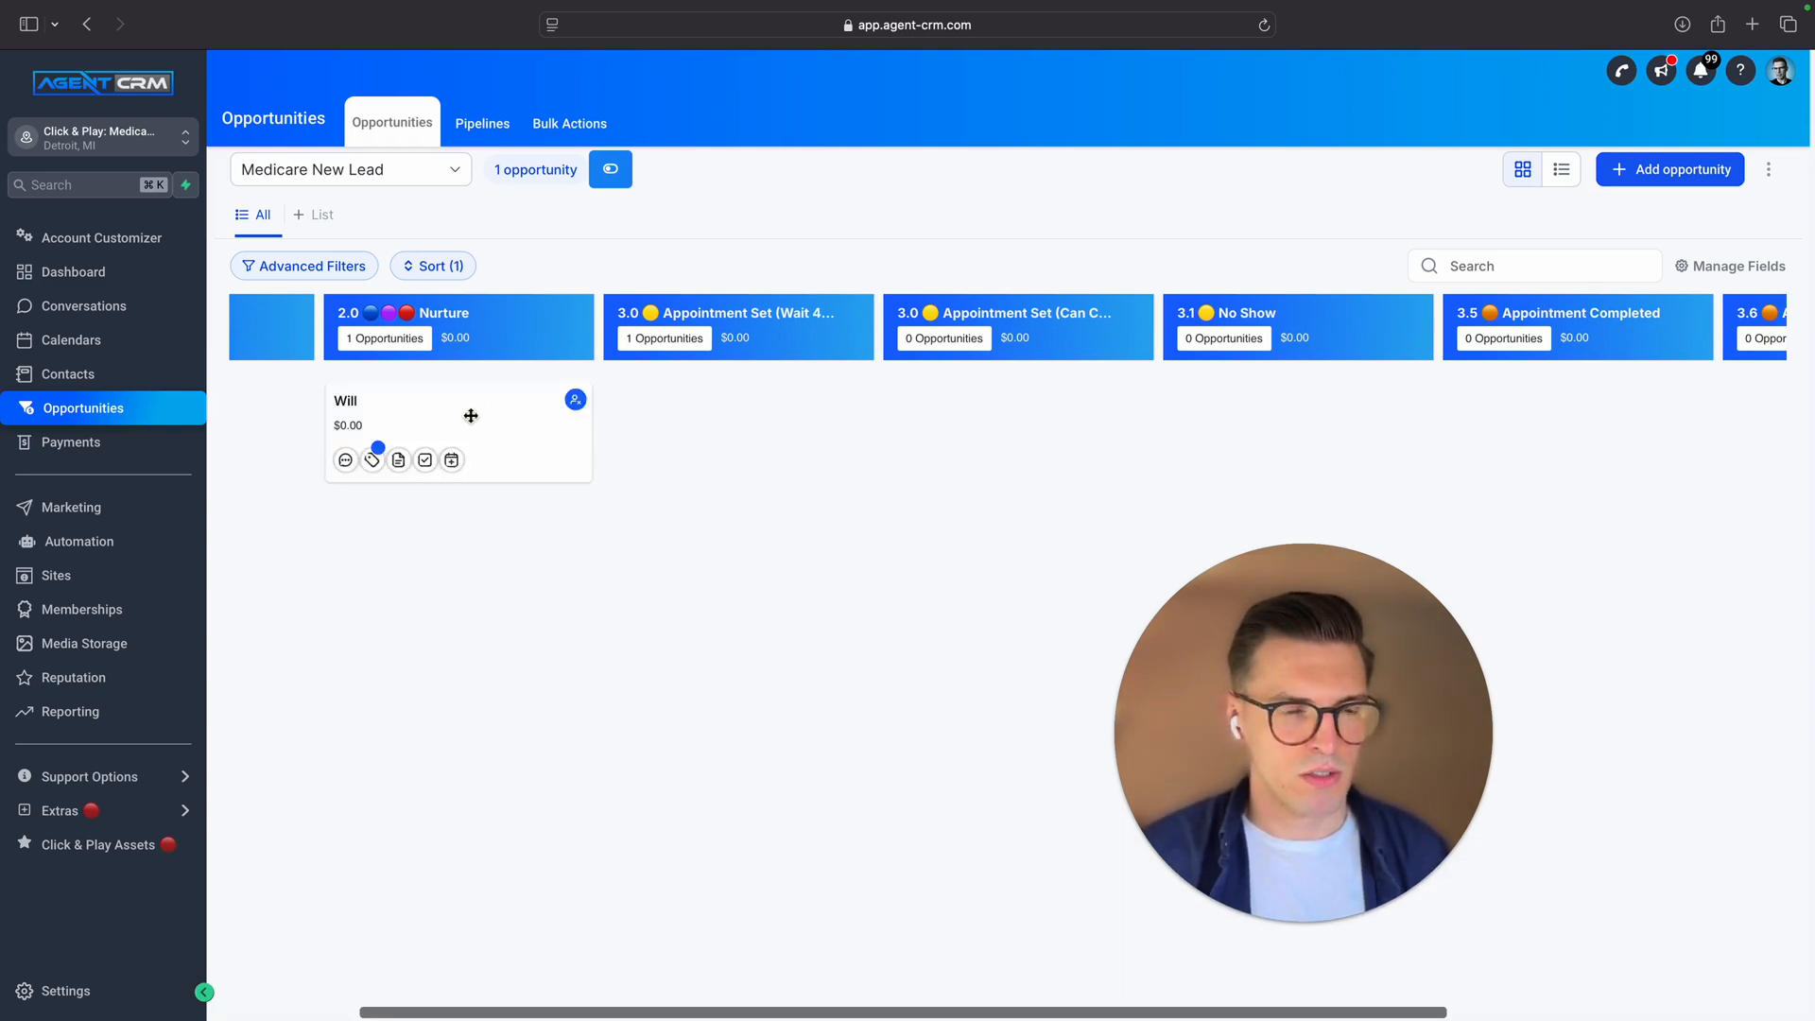
left_click_drag(475, 415, 584, 393)
left_click_drag(299, 413, 1673, 443)
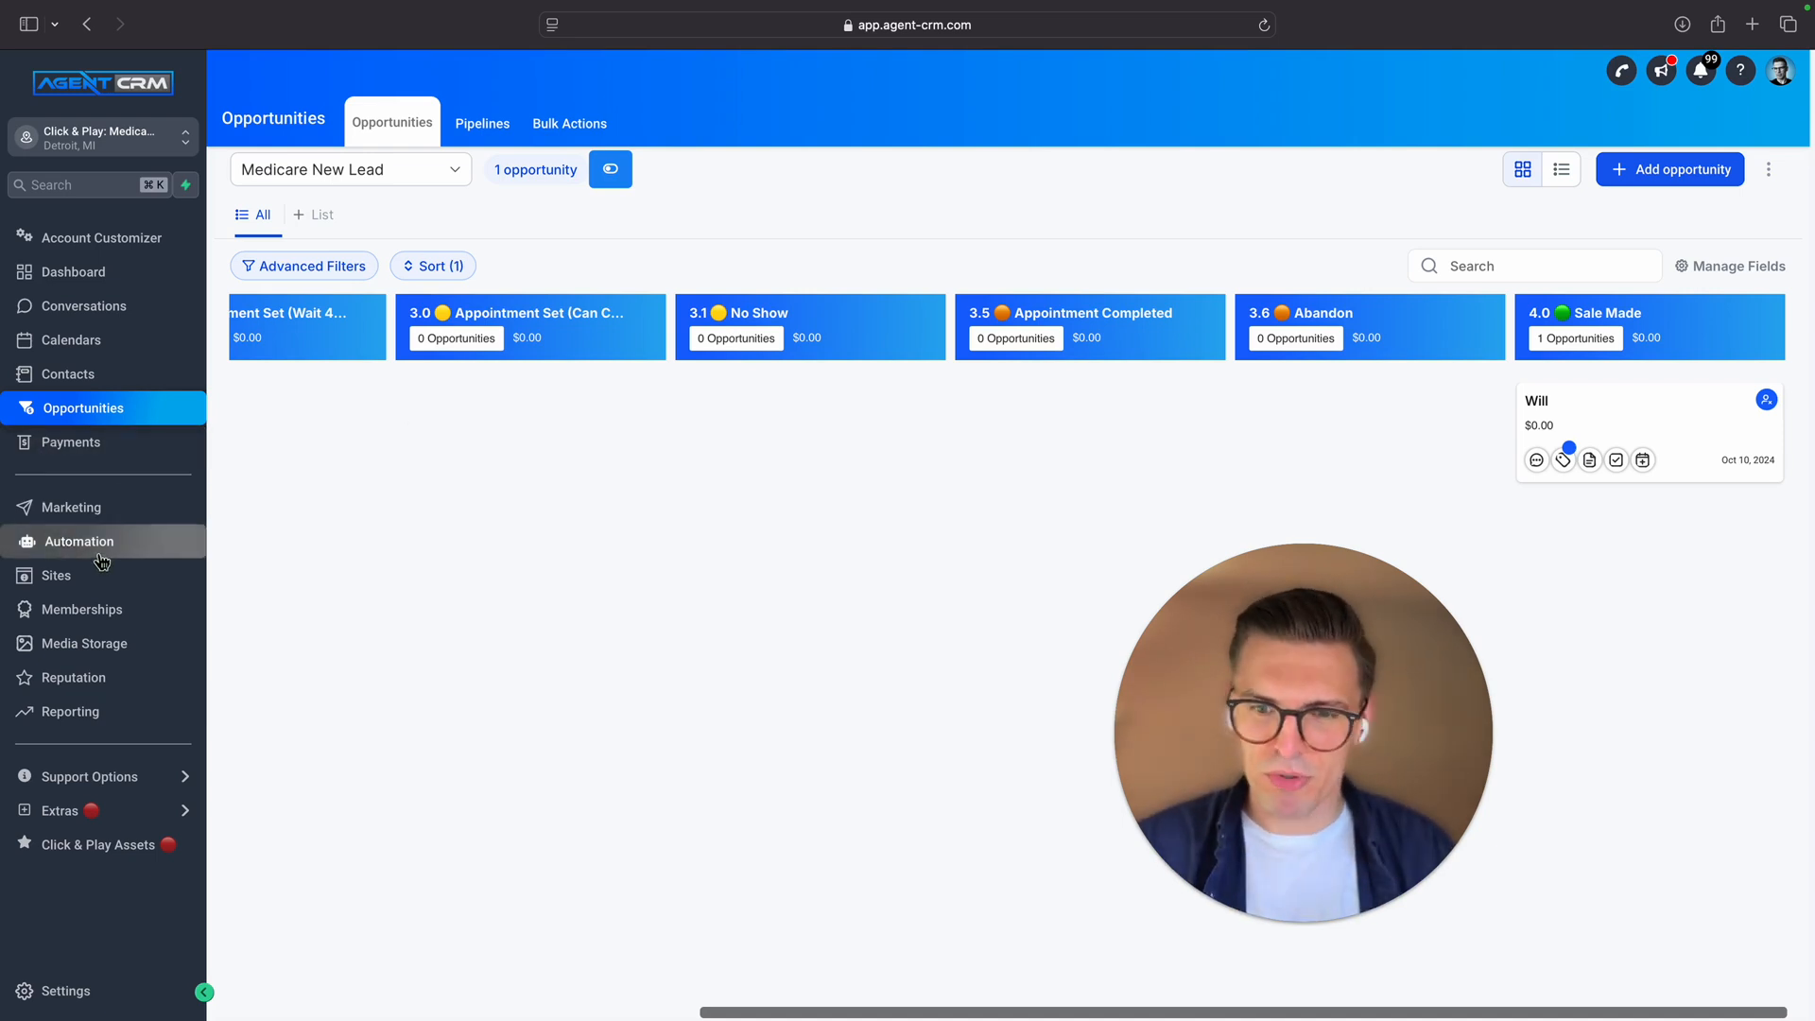
left_click(453, 173)
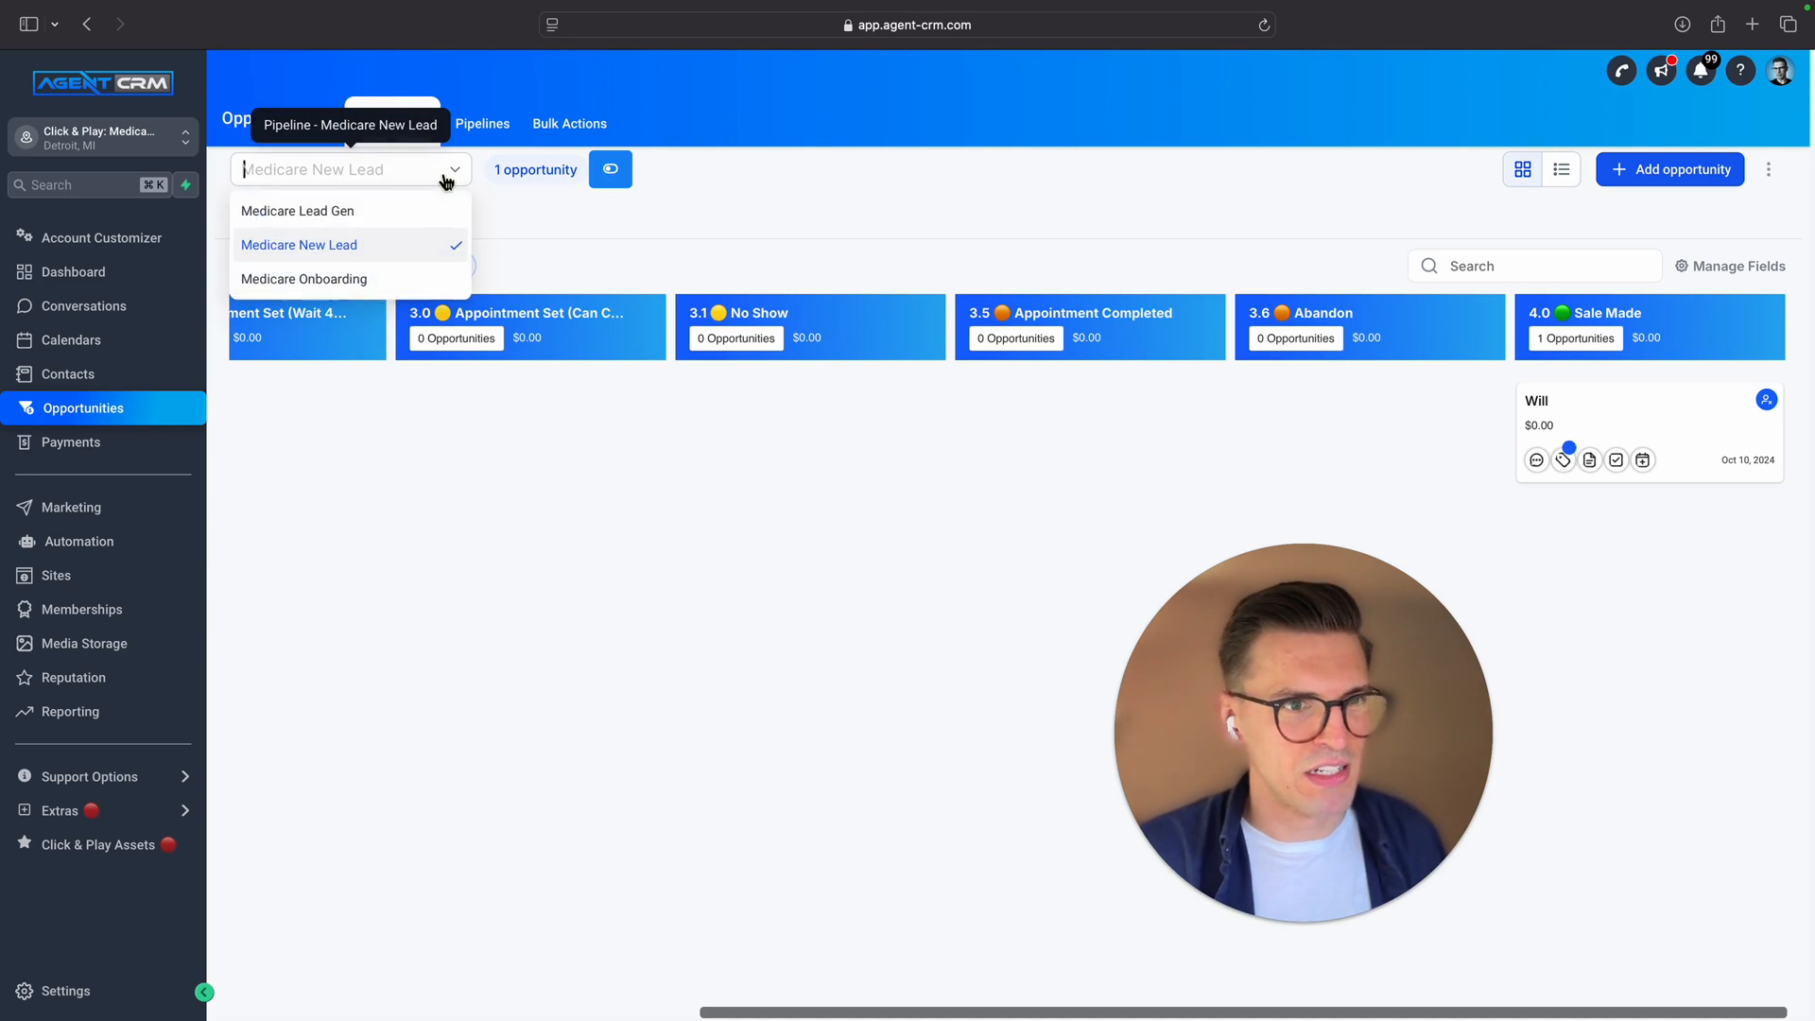
left_click(339, 284)
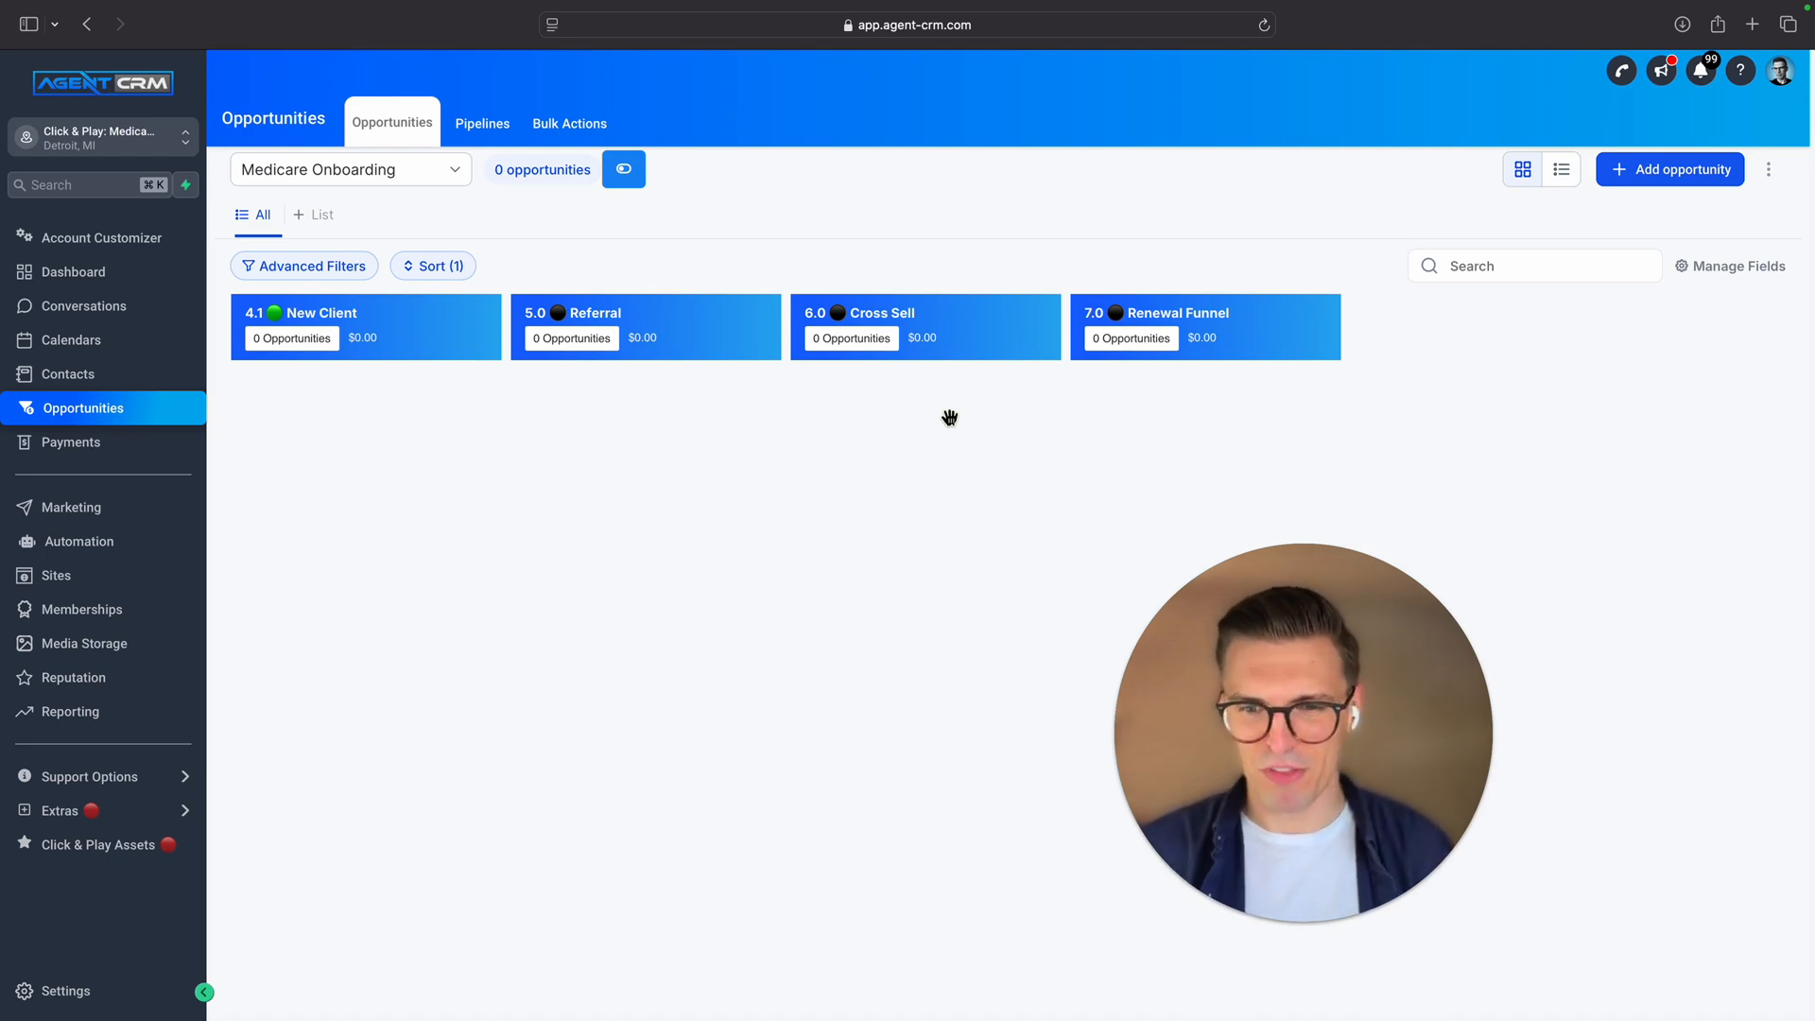
Open the agent-crm.com home page in a new browser tab and look through its content
left_click(1752, 24)
type("agent")
key("Return")
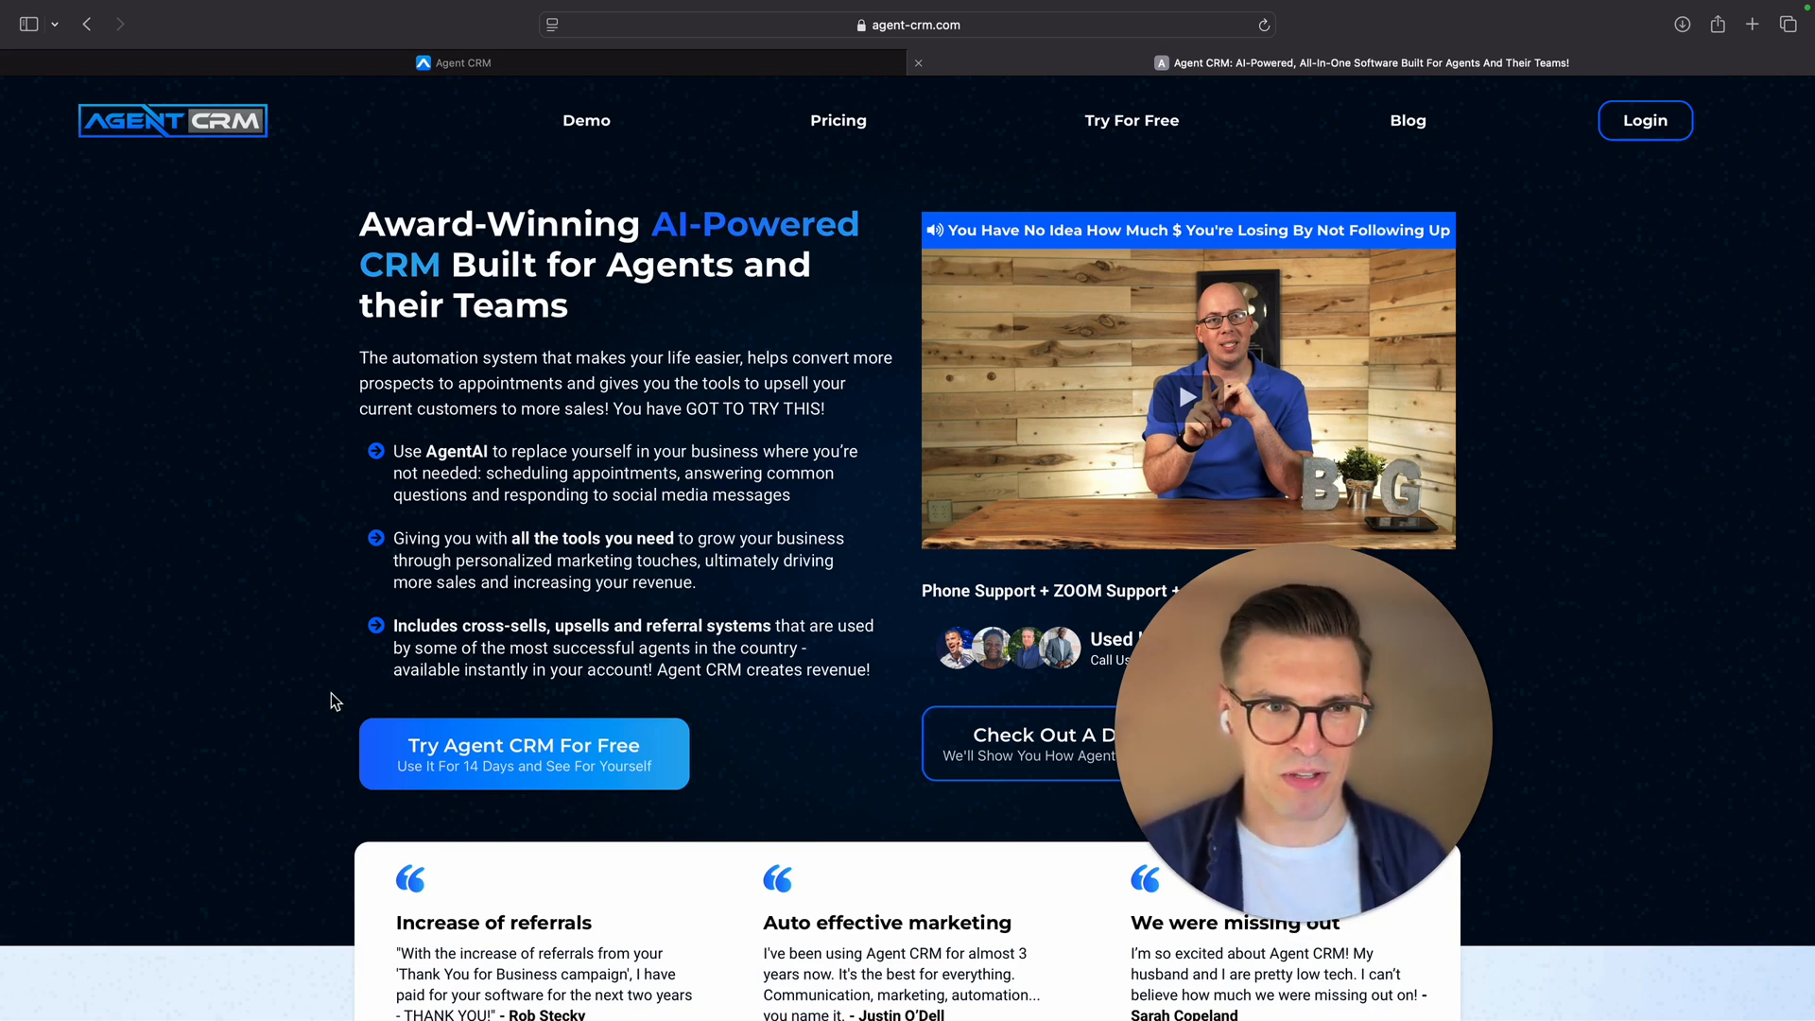
scroll(332, 701, "down", 3)
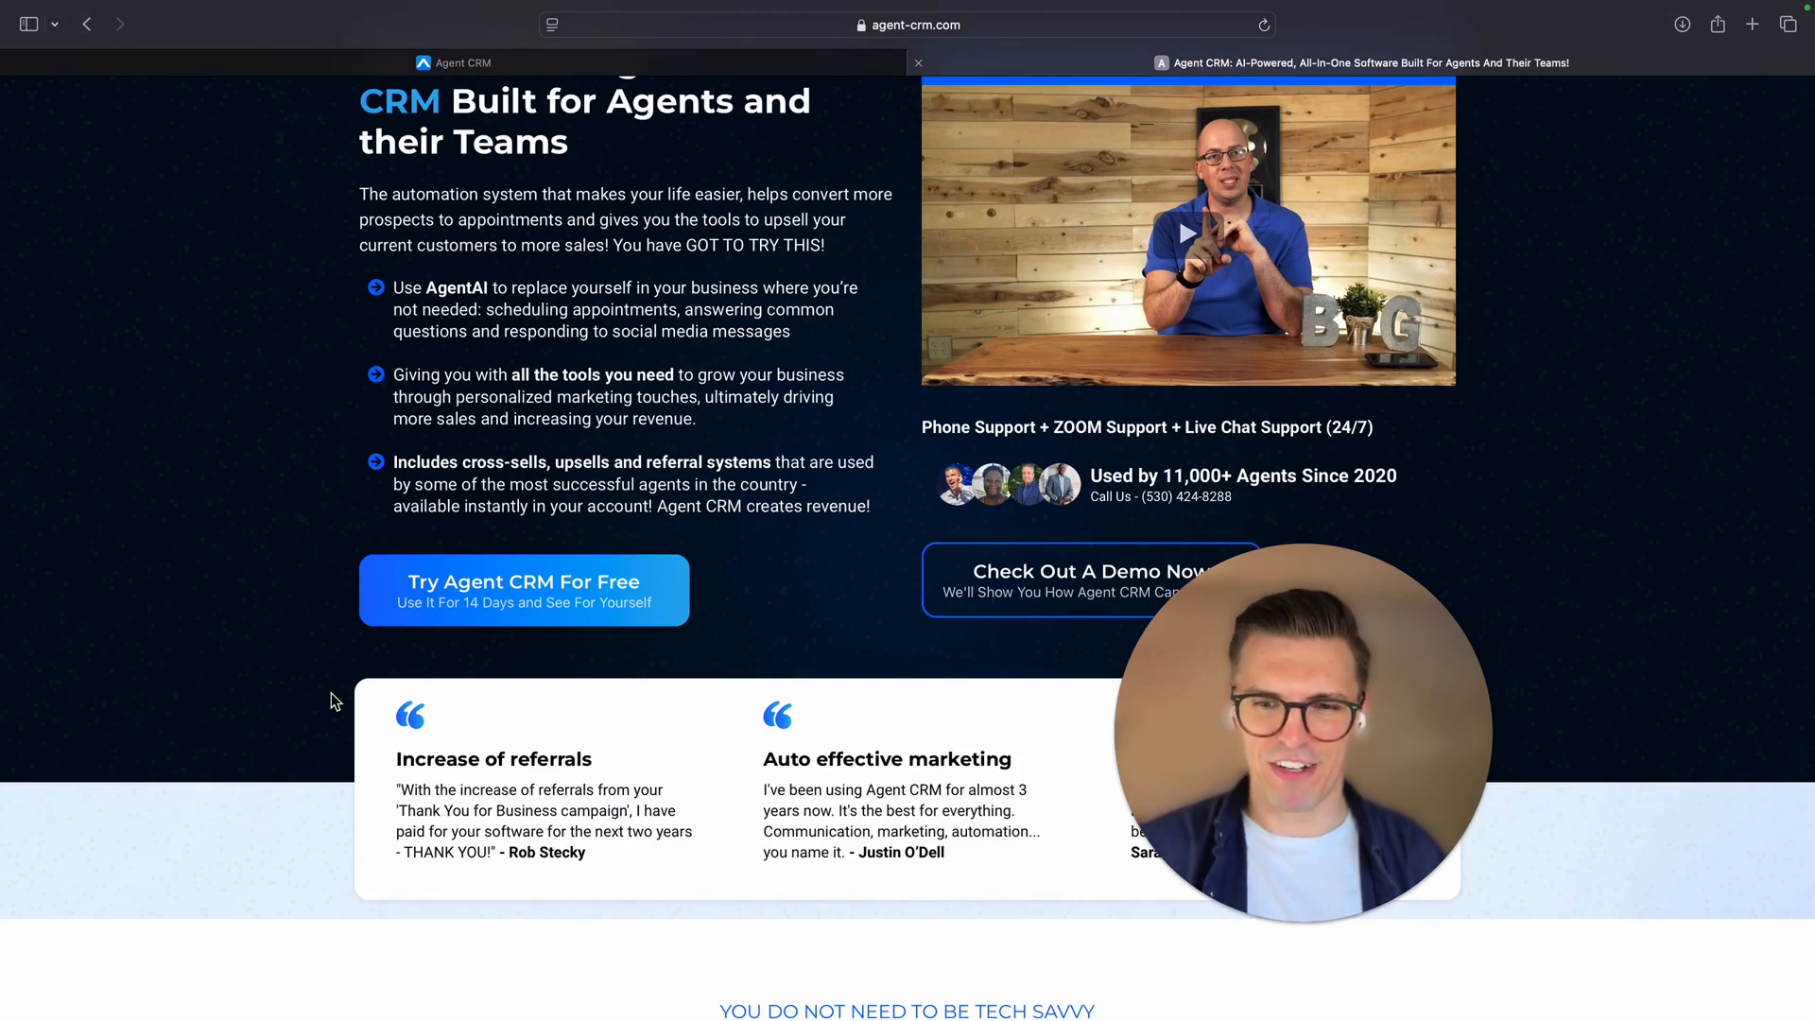
scroll(333, 690, "down", 14)
scroll(1698, 465, "up", 17)
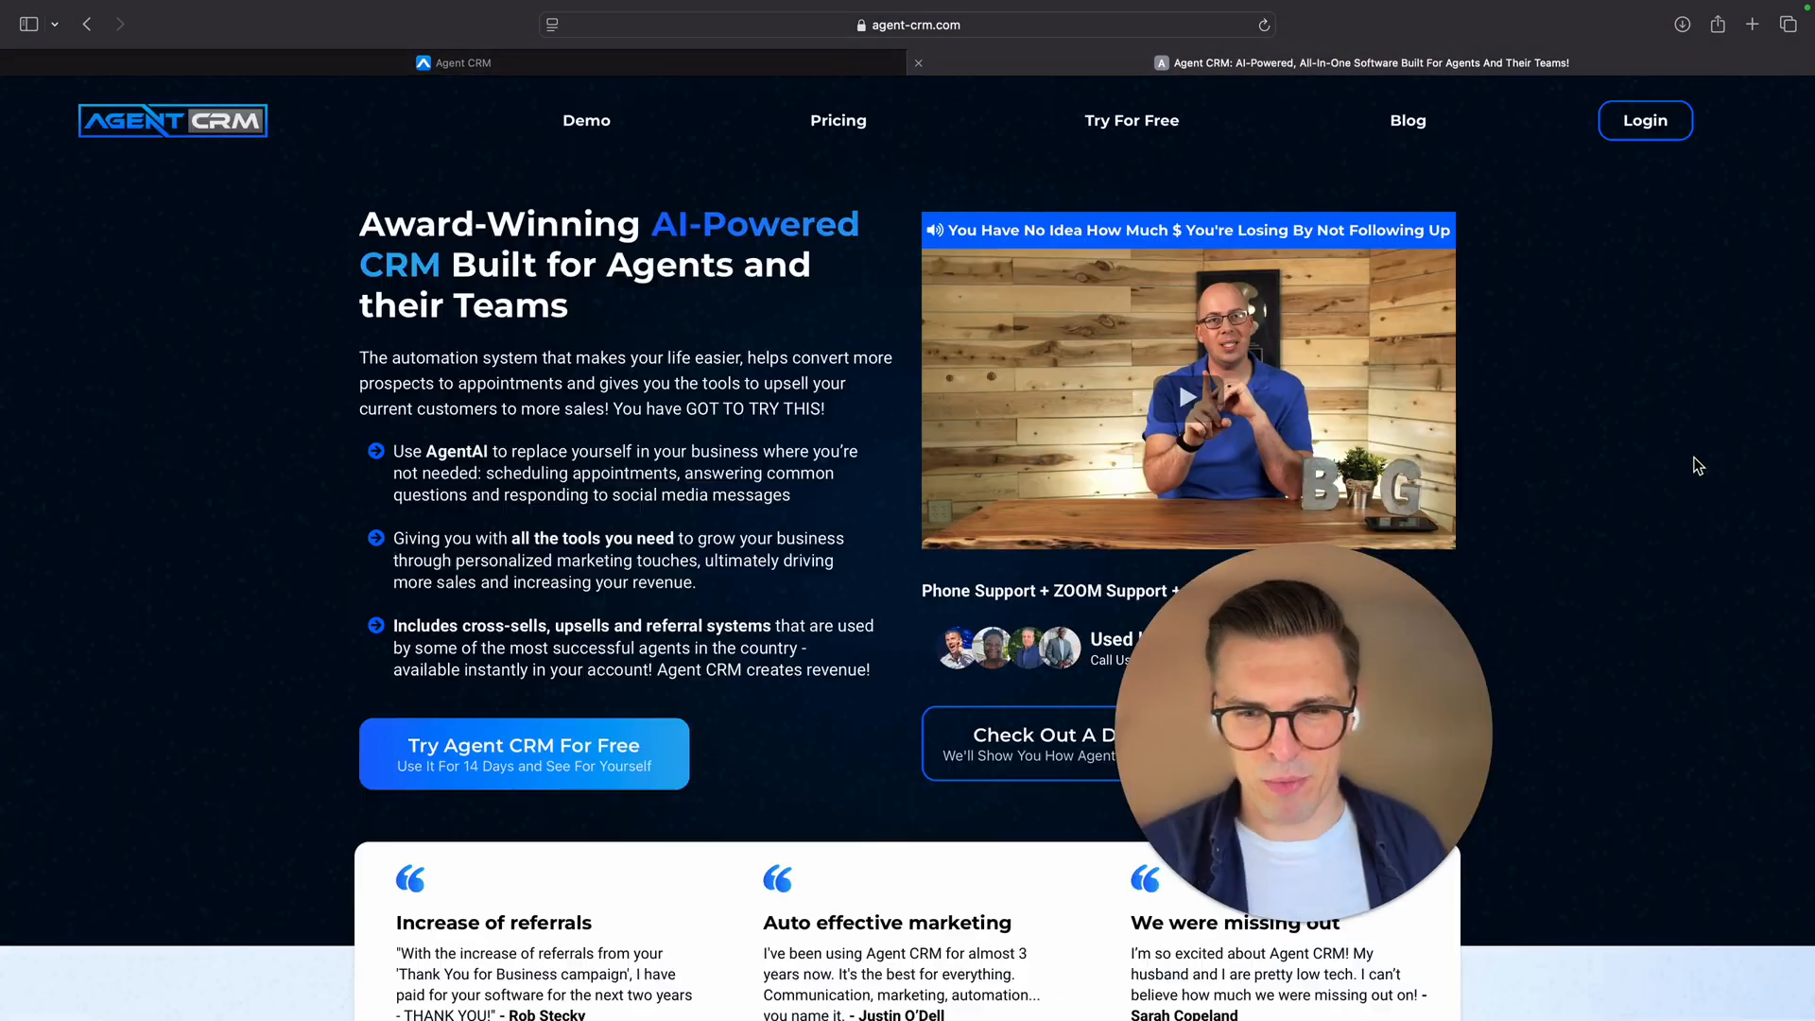